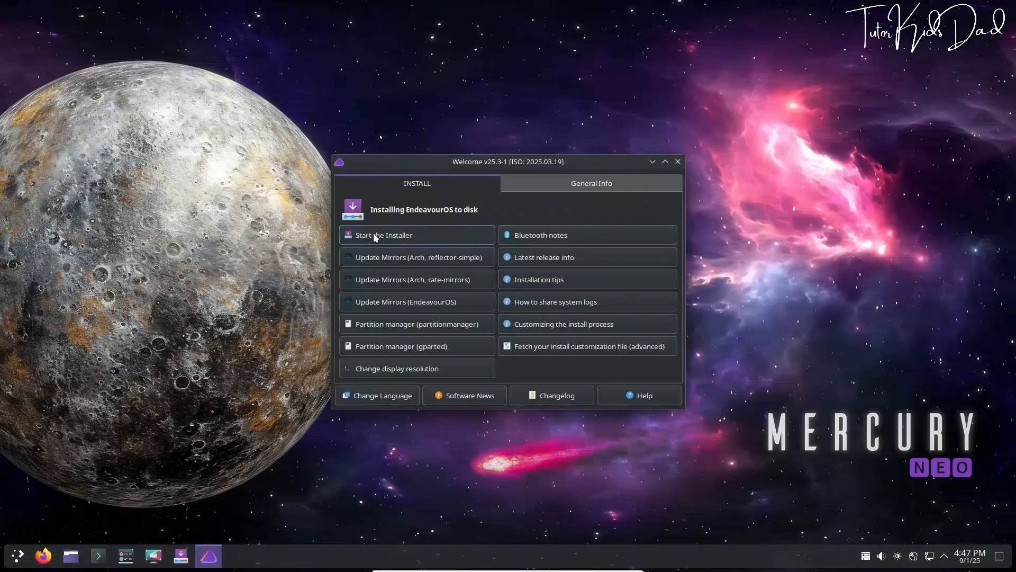
Launch the EndeavourOS installer with the chosen installation method so Calamares opens in American English
{"action": "left_click", "coordinate": [373, 233]}
{"action": "left_click", "coordinate": [450, 313]}
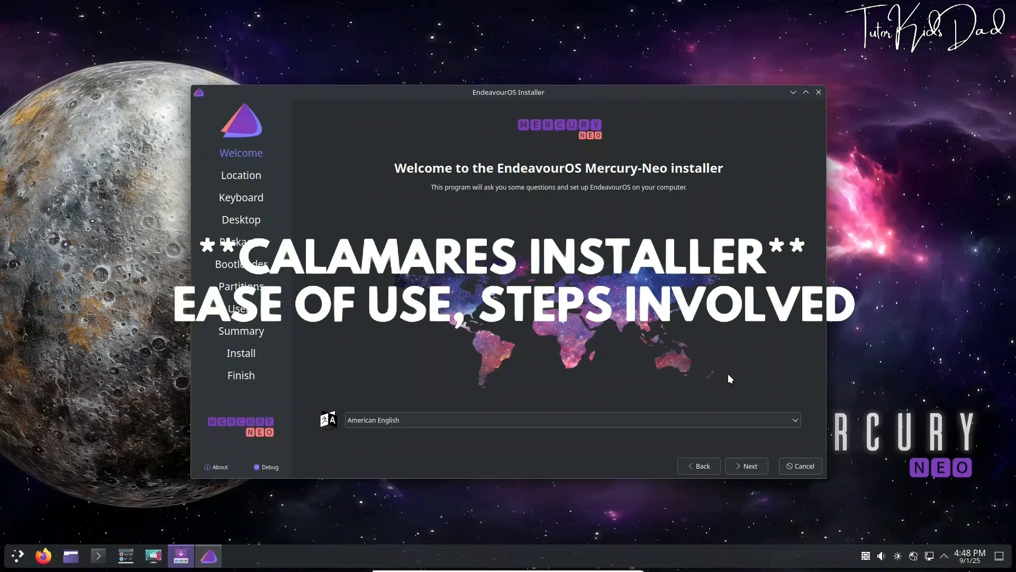
Accept the Welcome page, the Kolkata location and the US keyboard layout
{"action": "left_click", "coordinate": [744, 466]}
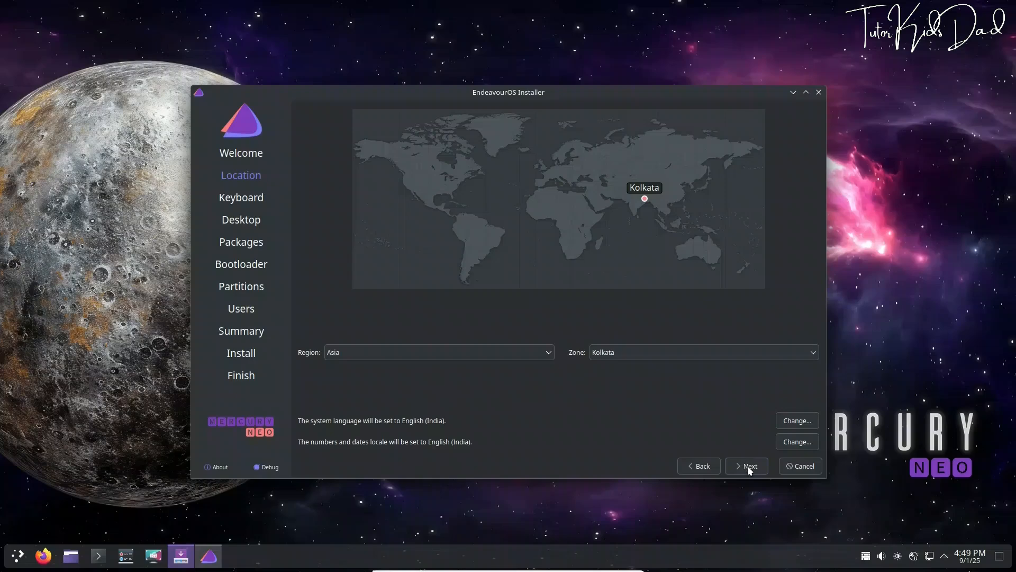
{"action": "left_click", "coordinate": [748, 465]}
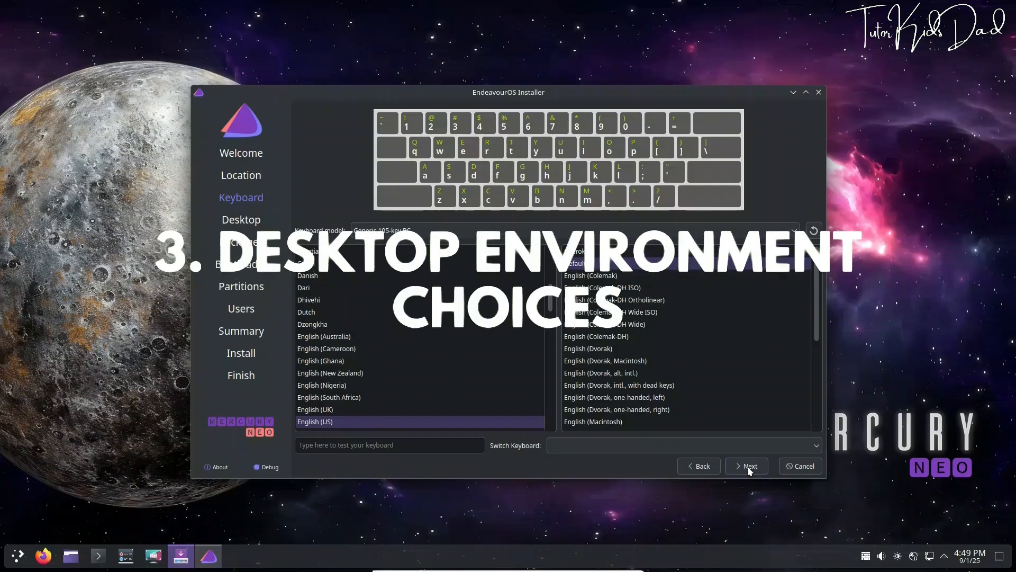
{"action": "left_click", "coordinate": [748, 468]}
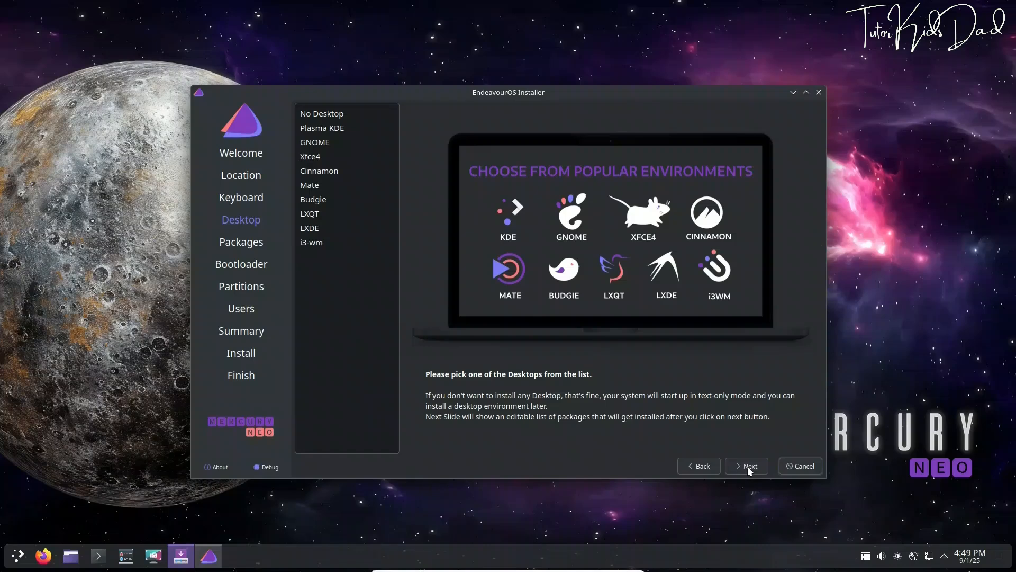
Preview GNOME, Xfce4, Cinnamon, Mate, Budgie, LXQT, LXDE and i3-wm, then pick Plasma KDE
{"action": "left_click", "coordinate": [319, 133]}
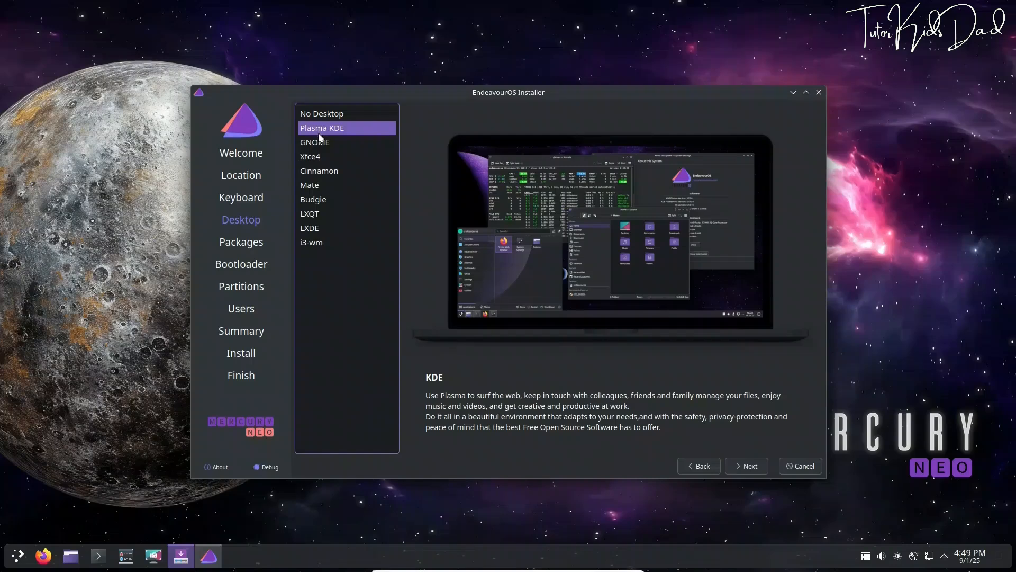
{"action": "left_click", "coordinate": [320, 143]}
{"action": "left_click", "coordinate": [315, 156]}
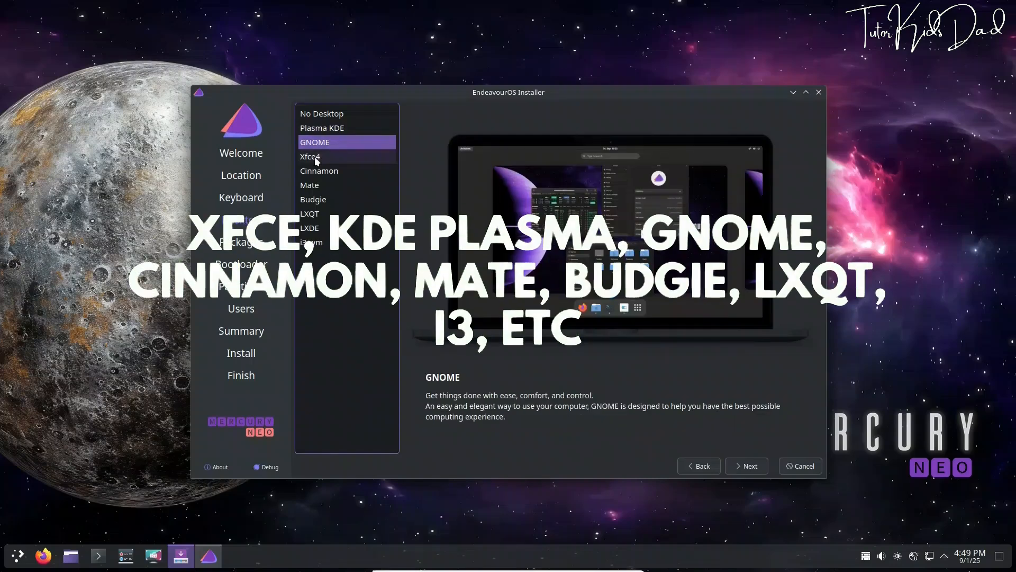
{"action": "left_click", "coordinate": [317, 170]}
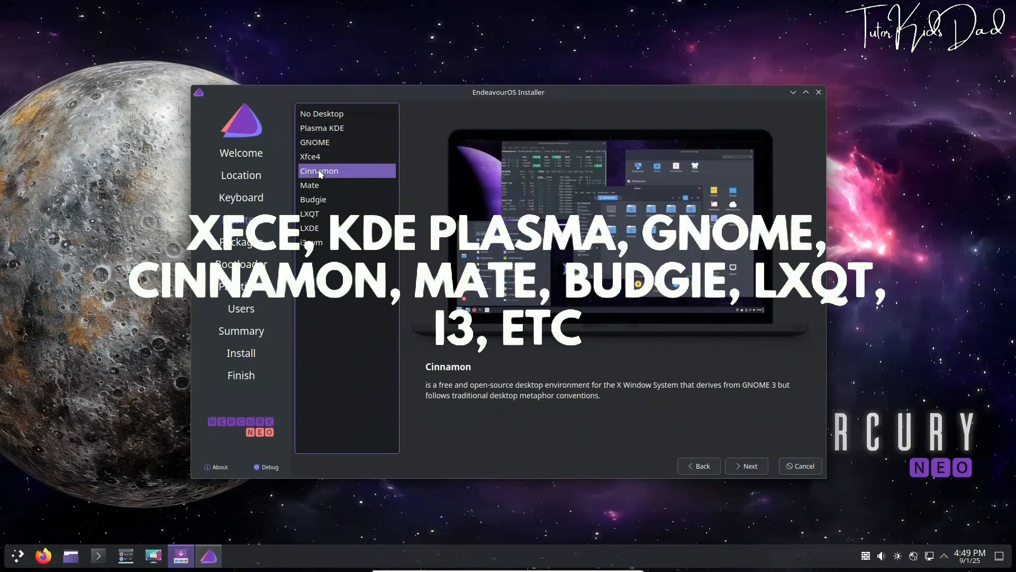
{"action": "left_click", "coordinate": [317, 184]}
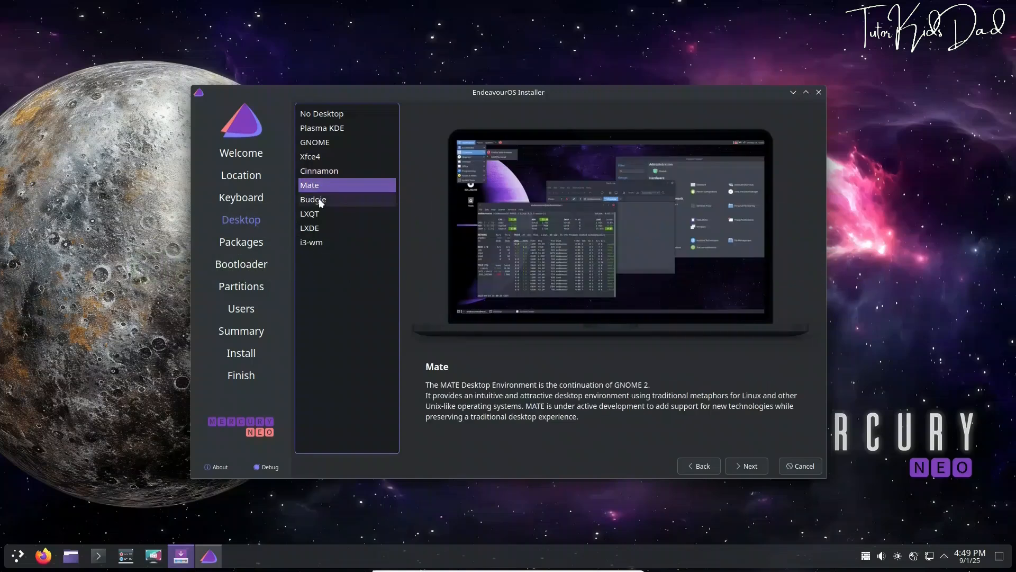
{"action": "left_click", "coordinate": [318, 199]}
{"action": "left_click", "coordinate": [316, 213]}
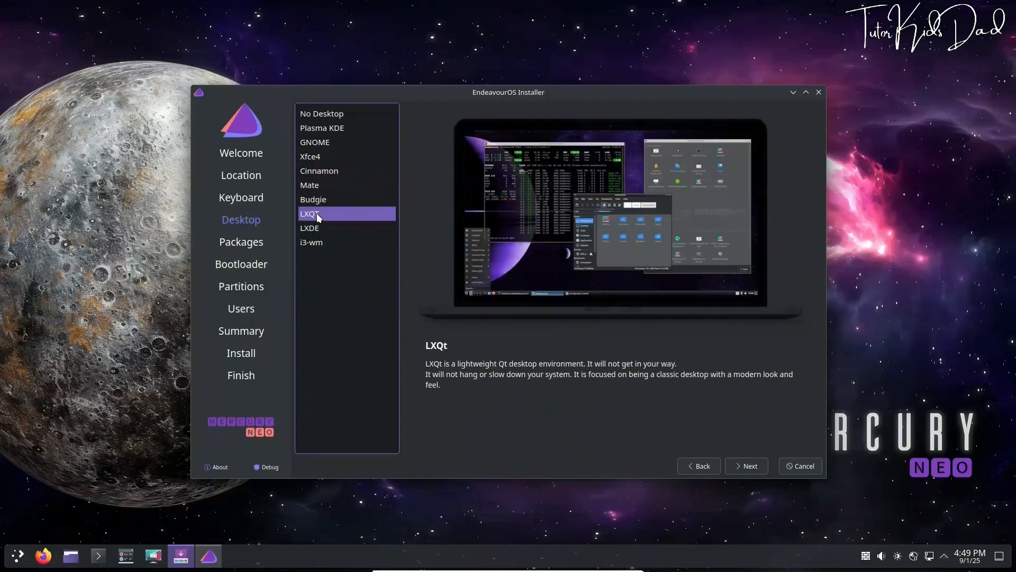
{"action": "left_click", "coordinate": [319, 227]}
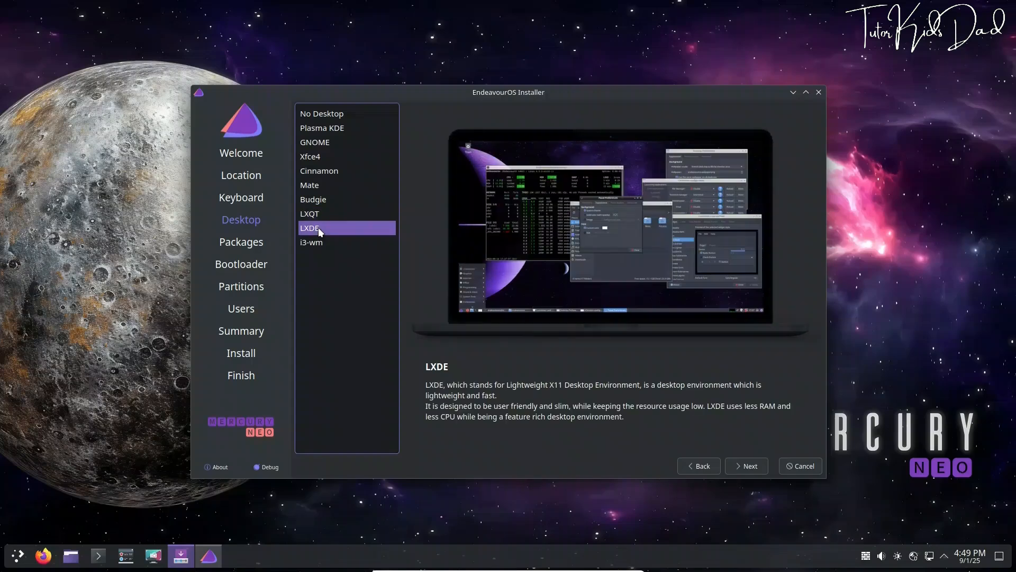
{"action": "left_click", "coordinate": [319, 242]}
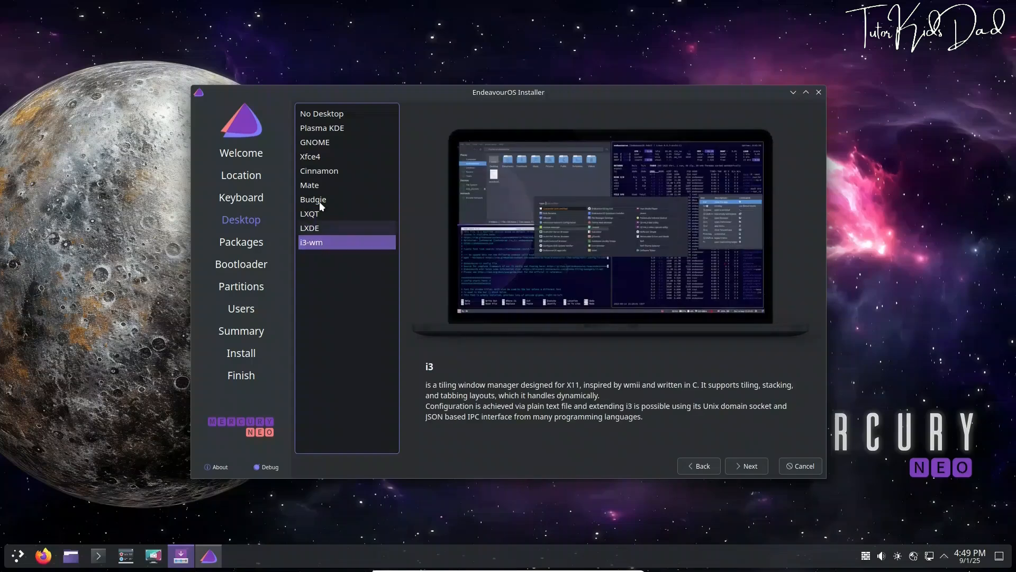
{"action": "left_click", "coordinate": [318, 129]}
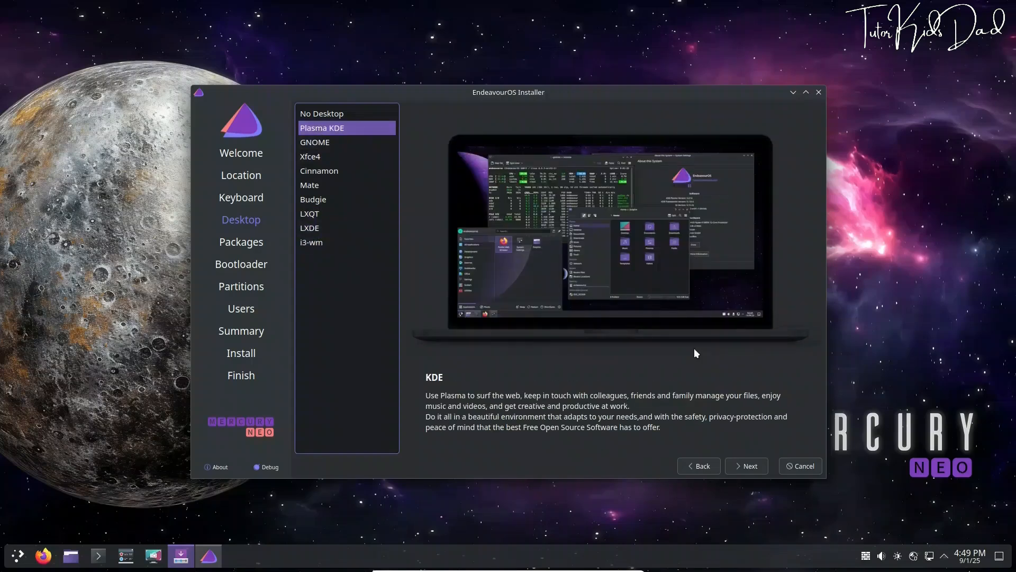
Keep the default packages and GRUB bootloader, and set partitioning to erase the whole 25 GiB disk
{"action": "left_click", "coordinate": [747, 469]}
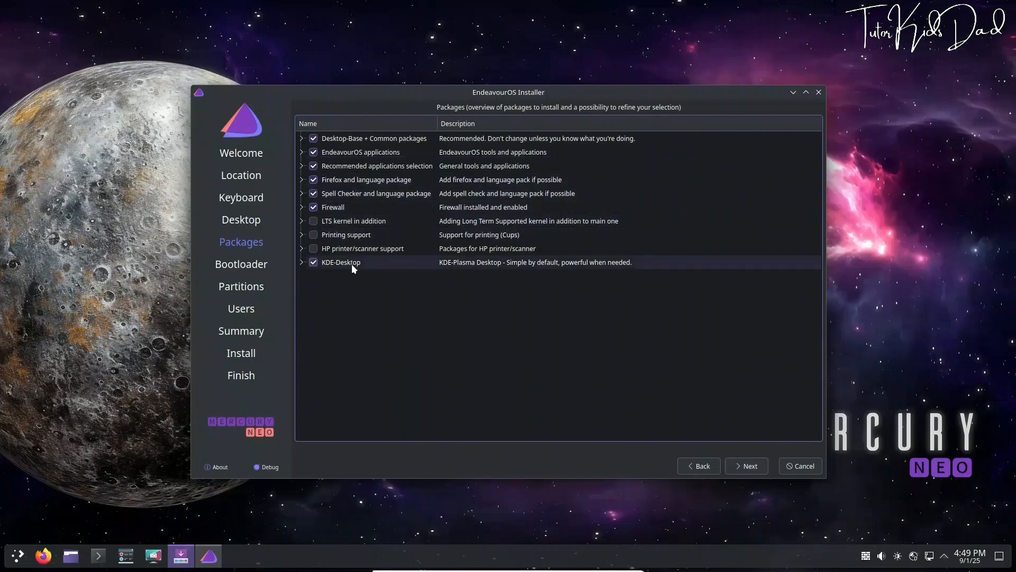
{"action": "left_click", "coordinate": [745, 469]}
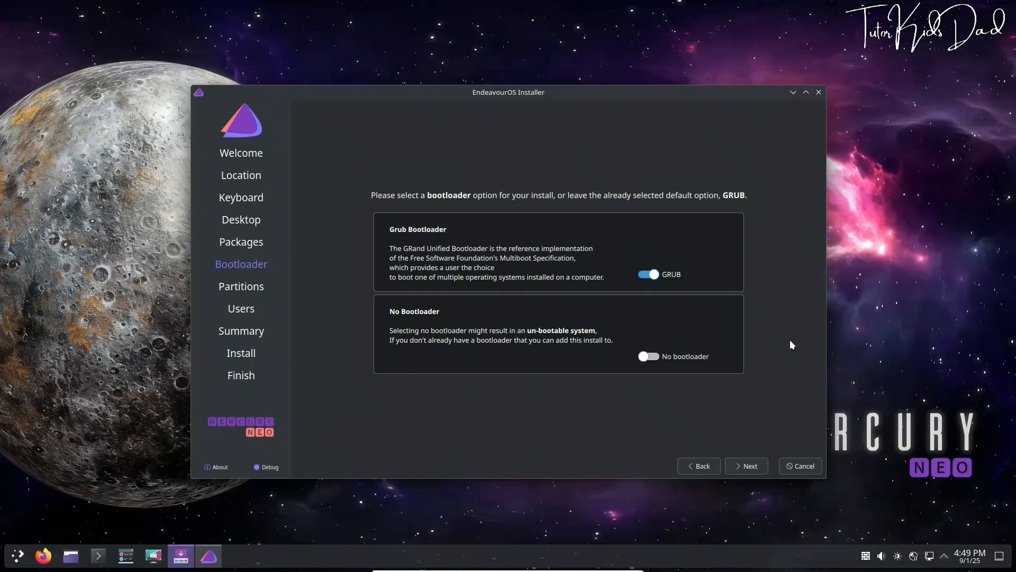
{"action": "left_click", "coordinate": [753, 469]}
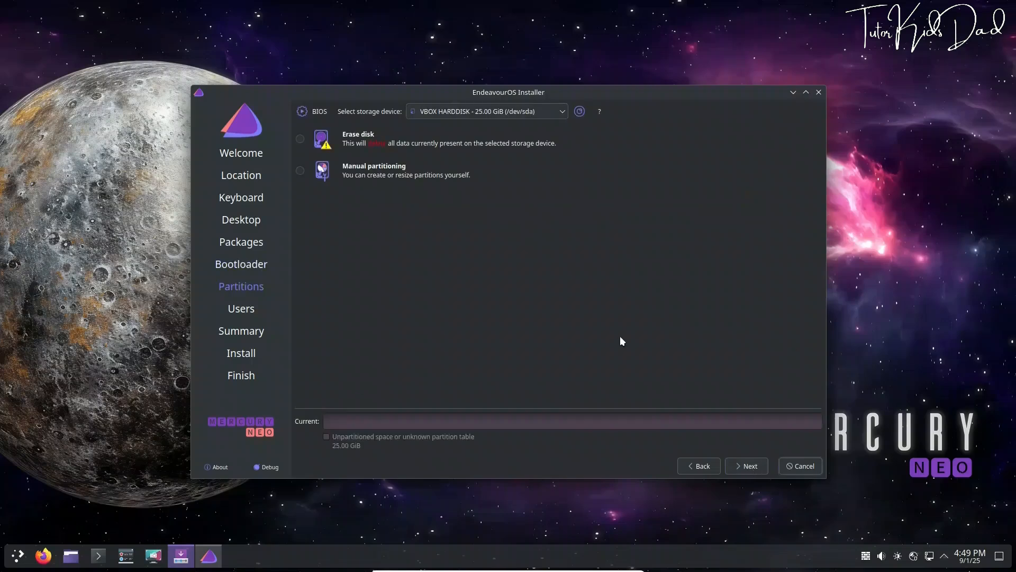
{"action": "left_click", "coordinate": [300, 139]}
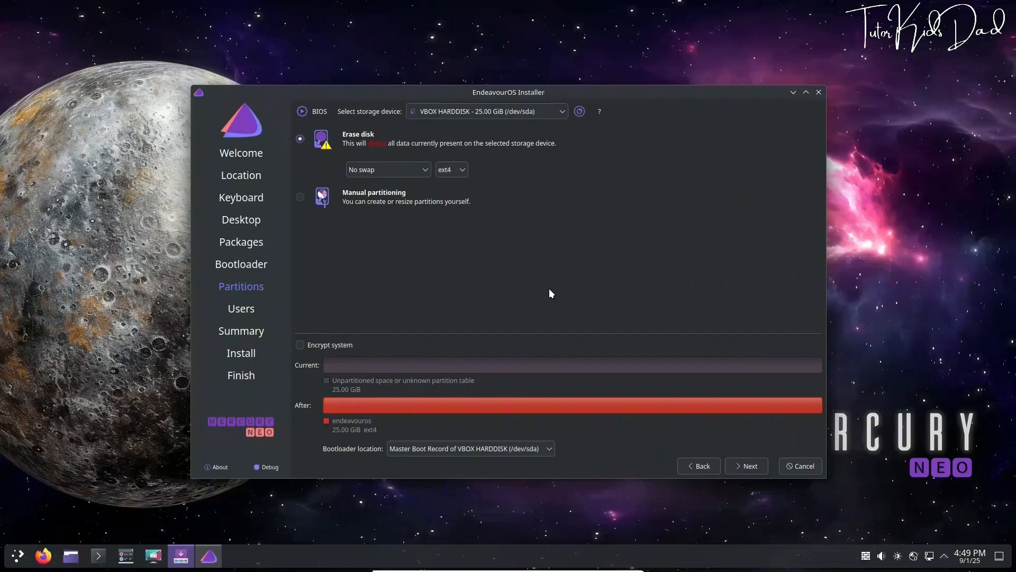
{"action": "left_click", "coordinate": [751, 465]}
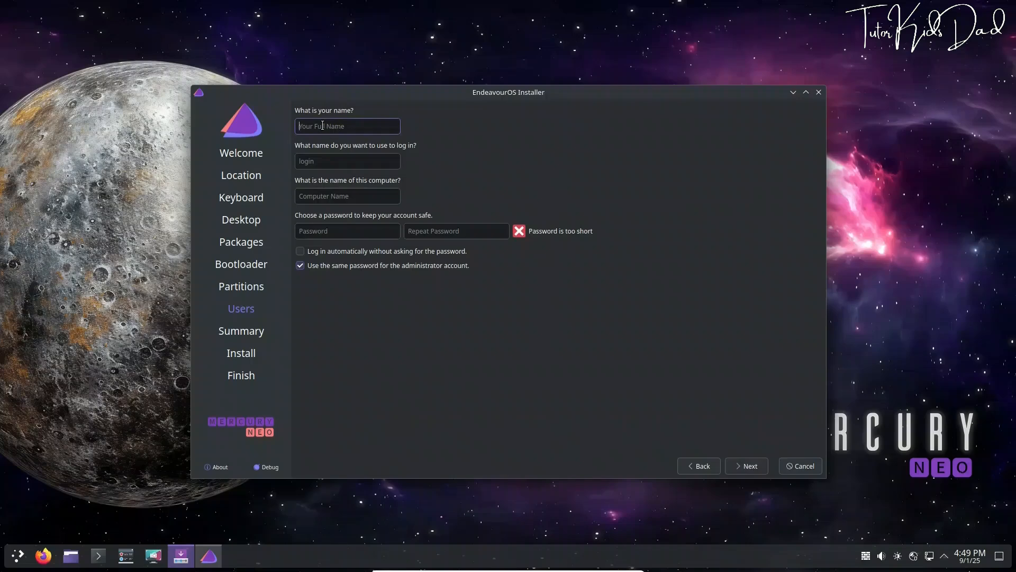
Enter the user's full name, keep the auto-filled login and hostname, set the password, enable automatic login
{"action": "type", "text": "Swap"}
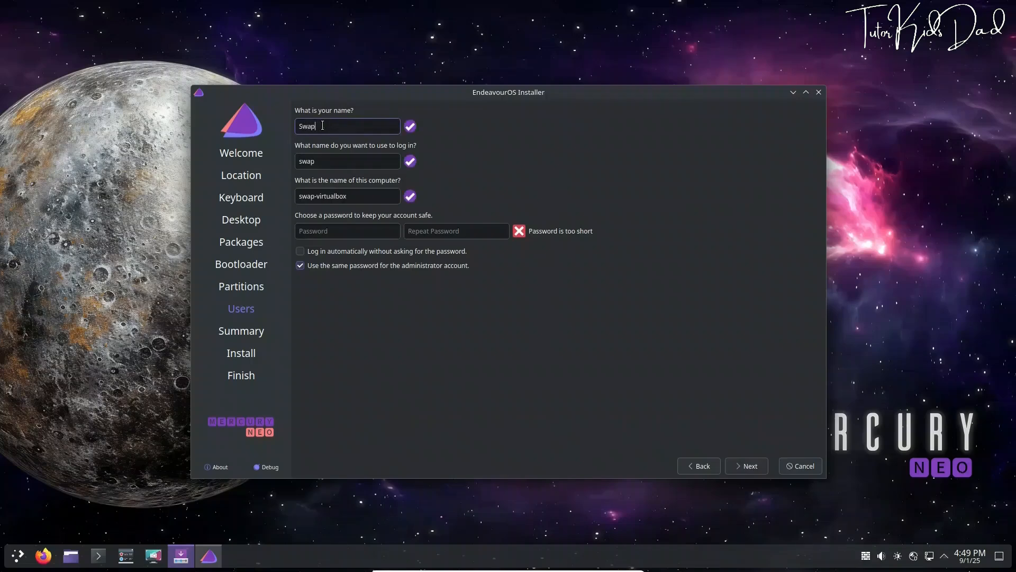
{"action": "type", "text": "nil"}
{"action": "key", "text": "Tab"}
{"action": "key", "text": "Tab"}
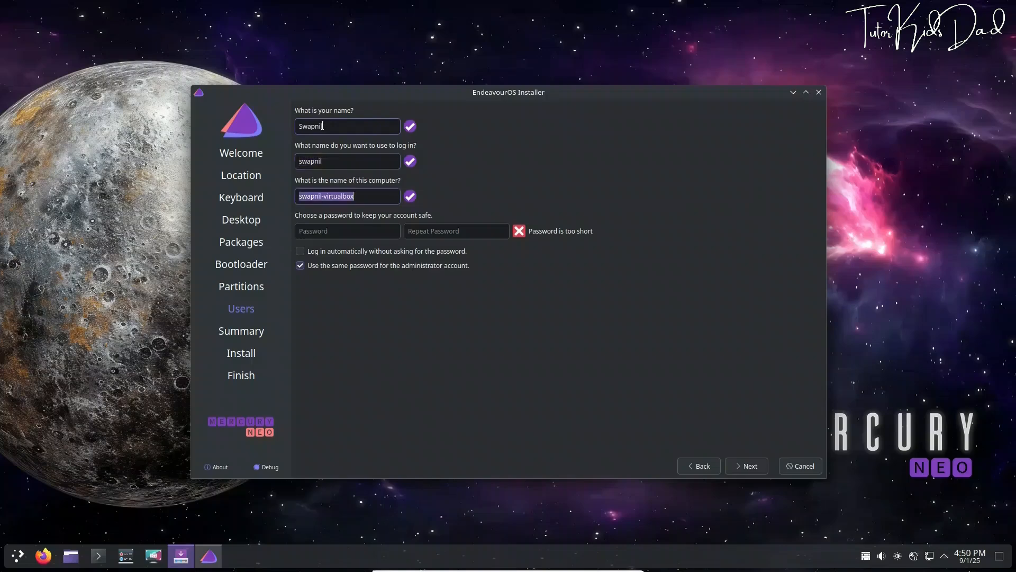
{"action": "key", "text": "Tab"}
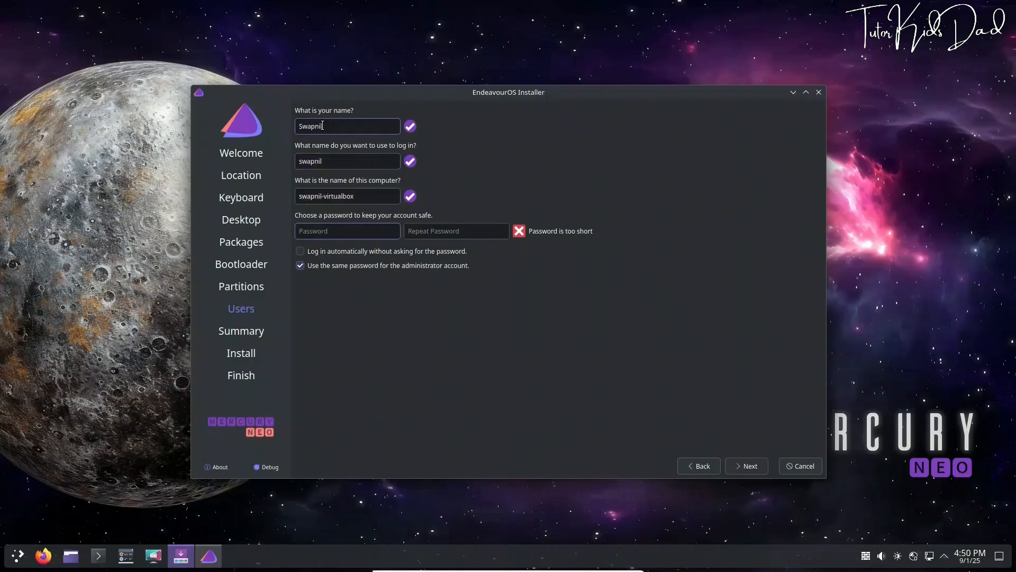
{"action": "type", "text": "12345678"}
{"action": "key", "text": "Tab"}
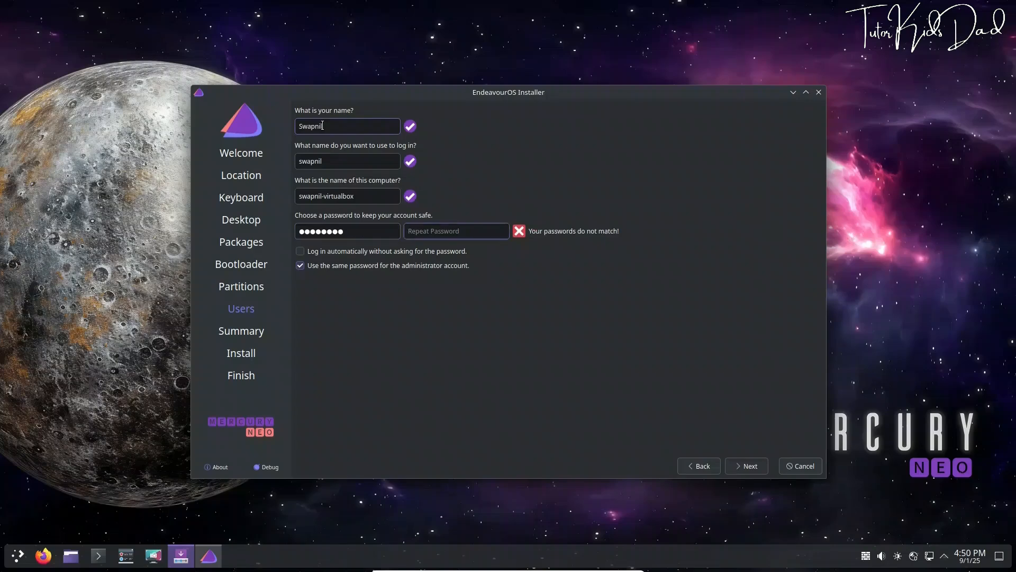
{"action": "type", "text": "12345678"}
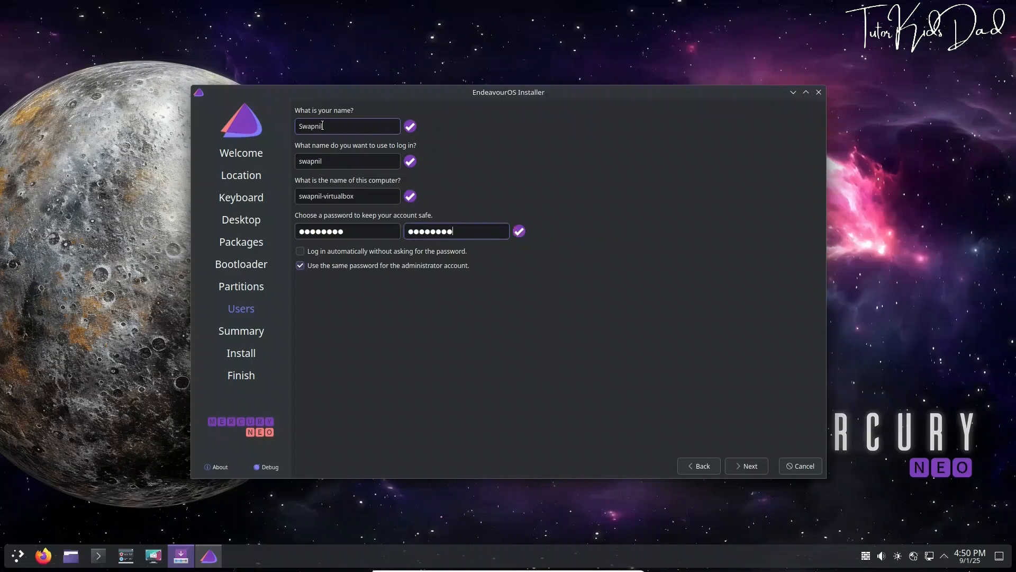
{"action": "left_click", "coordinate": [300, 251]}
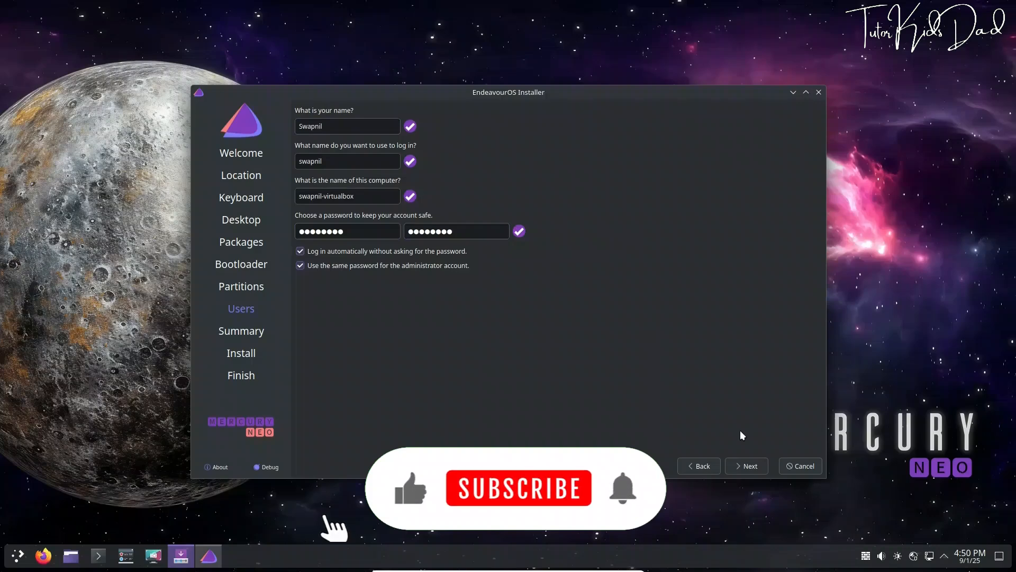
{"action": "left_click", "coordinate": [748, 466]}
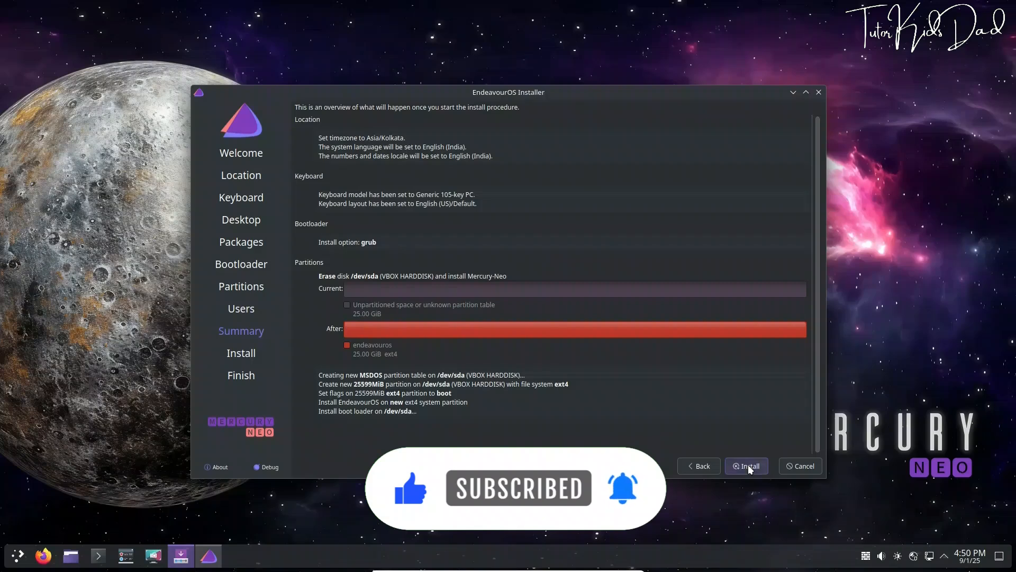
Start the installation with the summarized settings and confirm it, ending in the new Plasma desktop
{"action": "left_click", "coordinate": [749, 466]}
{"action": "left_click", "coordinate": [626, 291]}
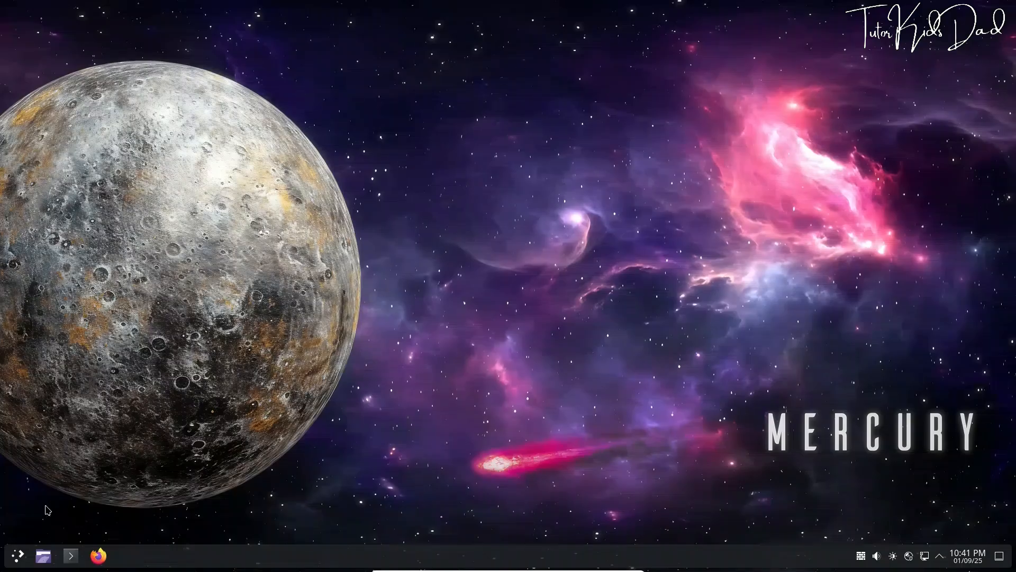
Browse the launcher's Development, Graphics and Help categories on the way to System Monitor
{"action": "left_click", "coordinate": [18, 556]}
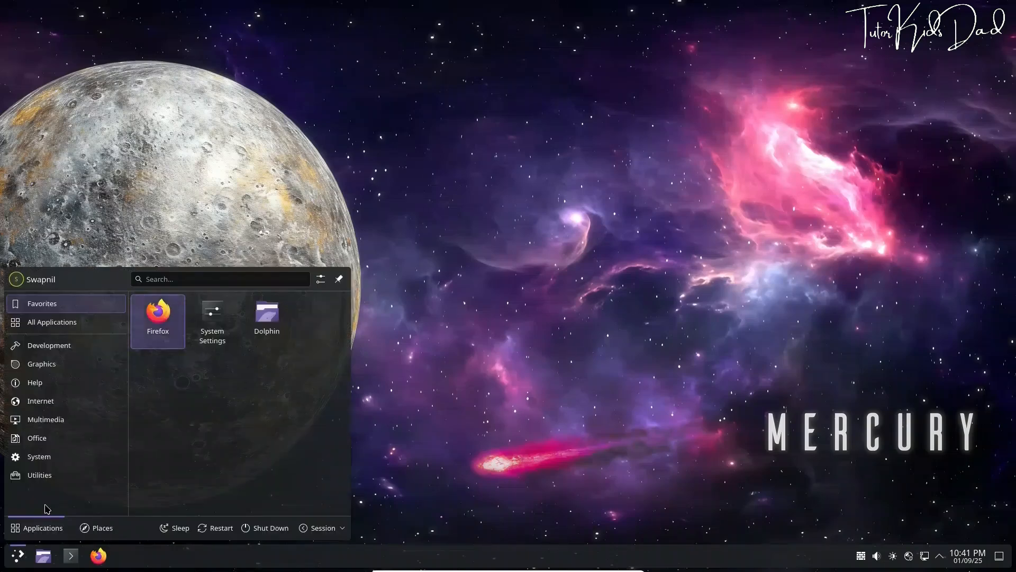
{"action": "left_click", "coordinate": [53, 350]}
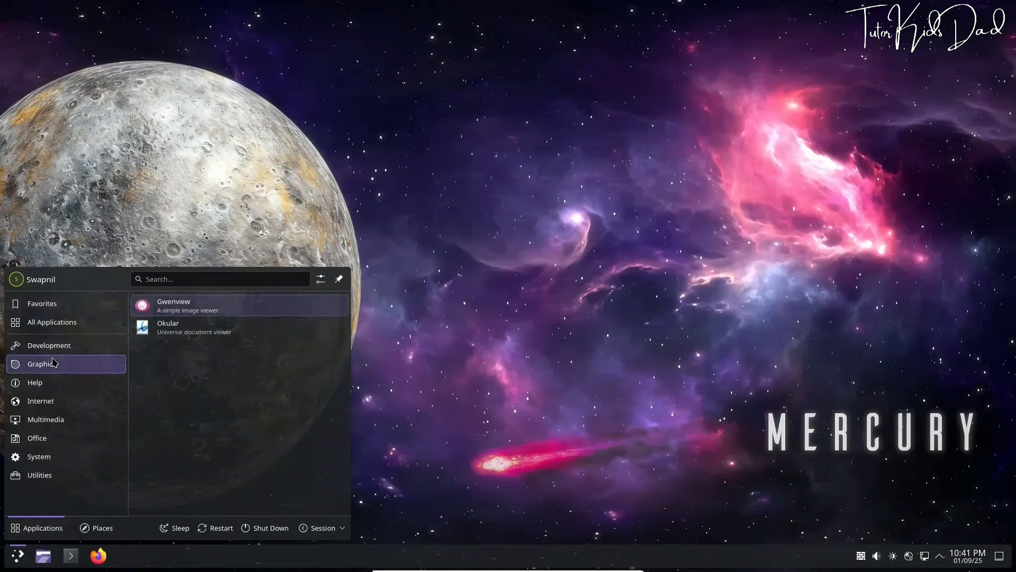
{"action": "mouse_move", "coordinate": [52, 385]}
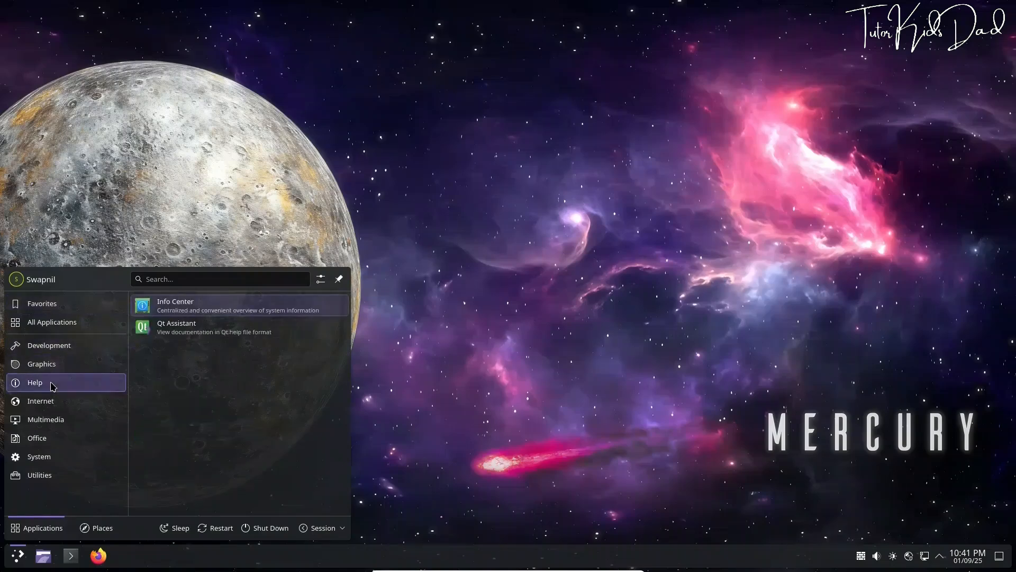
{"action": "mouse_move", "coordinate": [52, 406]}
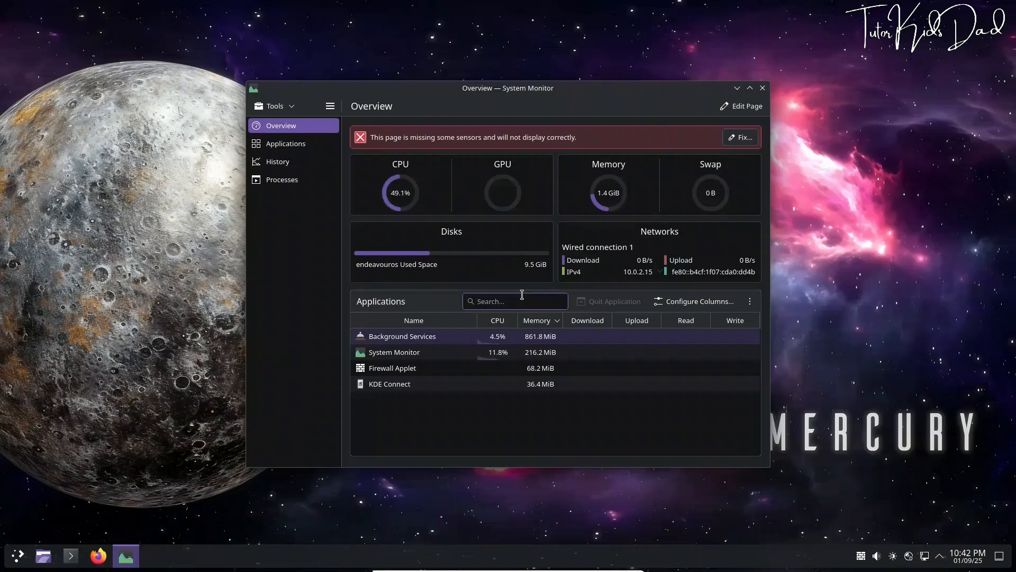
View System Monitor's Applications, History and Processes pages, then close the monitor
{"action": "left_click", "coordinate": [473, 356]}
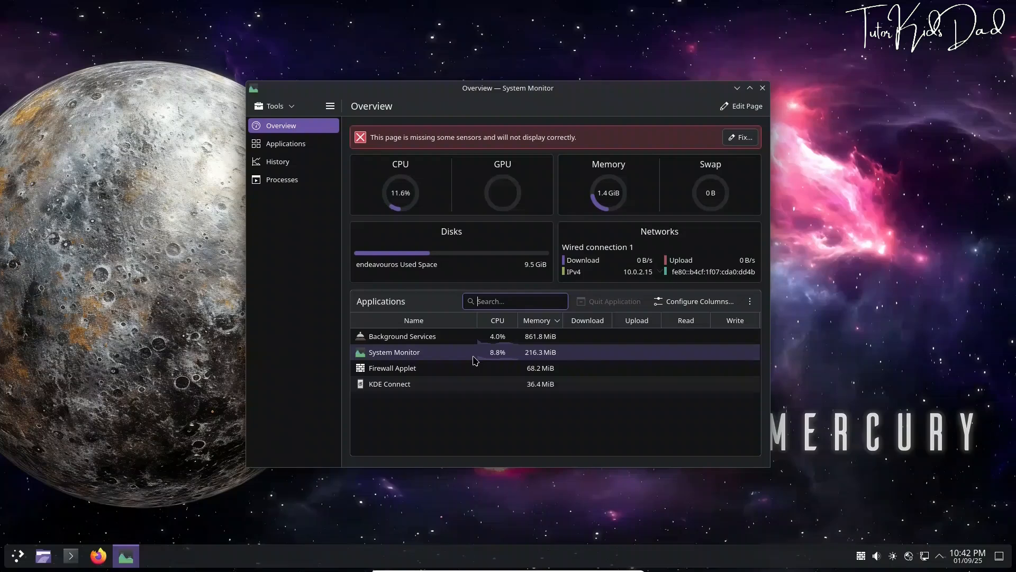
{"action": "left_click", "coordinate": [470, 368]}
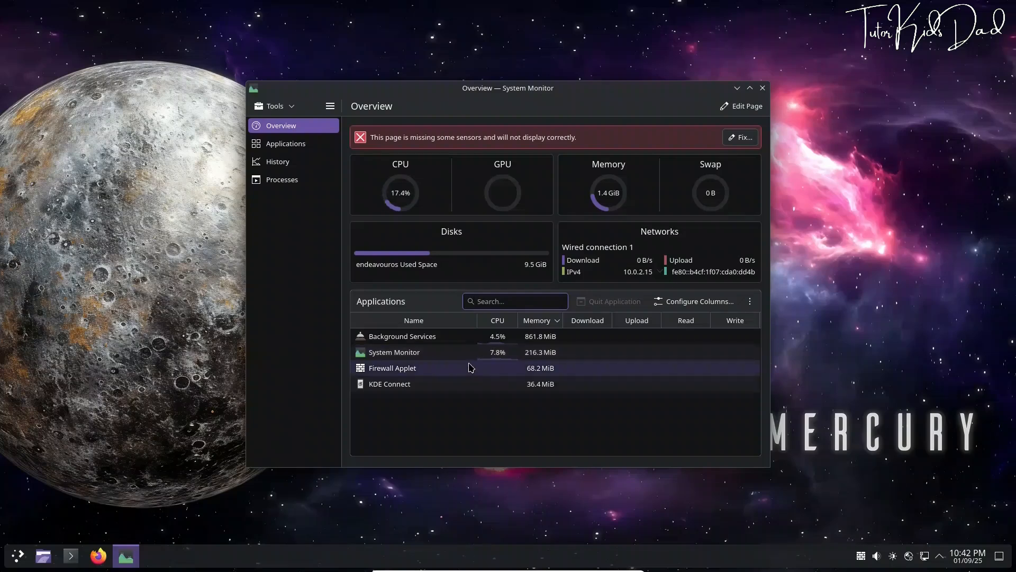
{"action": "left_click", "coordinate": [291, 145]}
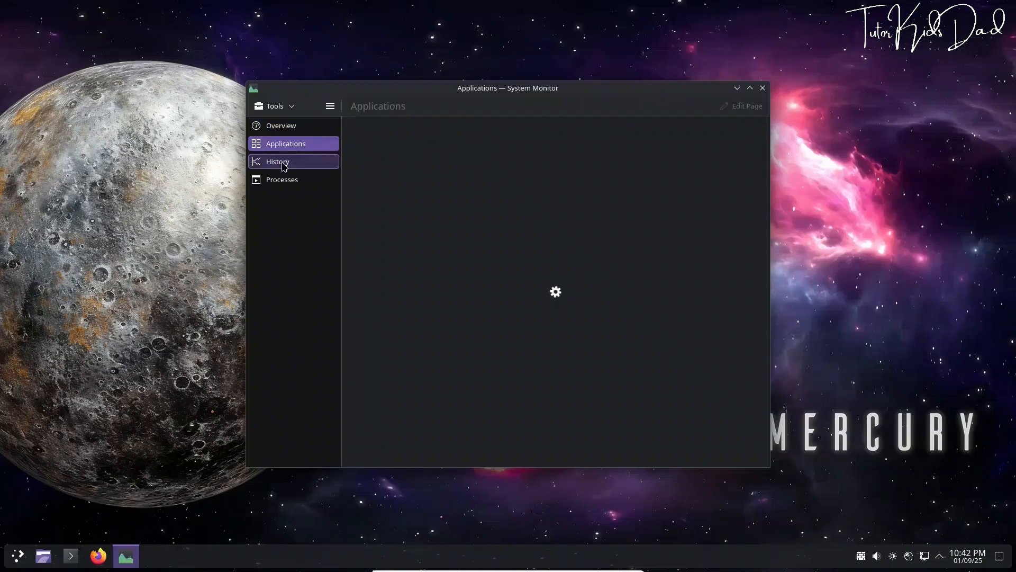
{"action": "left_click", "coordinate": [287, 162]}
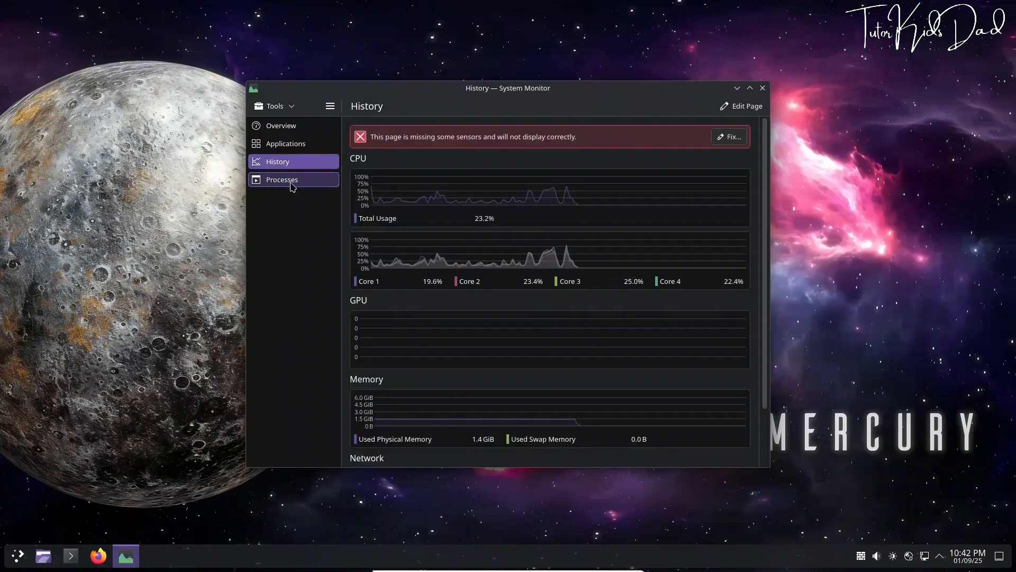
{"action": "left_click", "coordinate": [287, 185]}
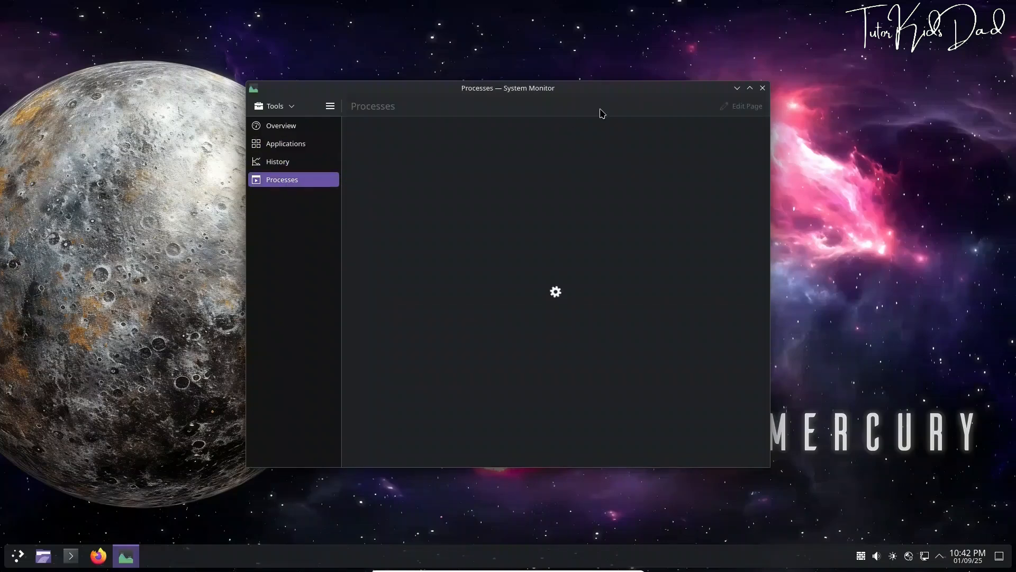
{"action": "left_click", "coordinate": [763, 88]}
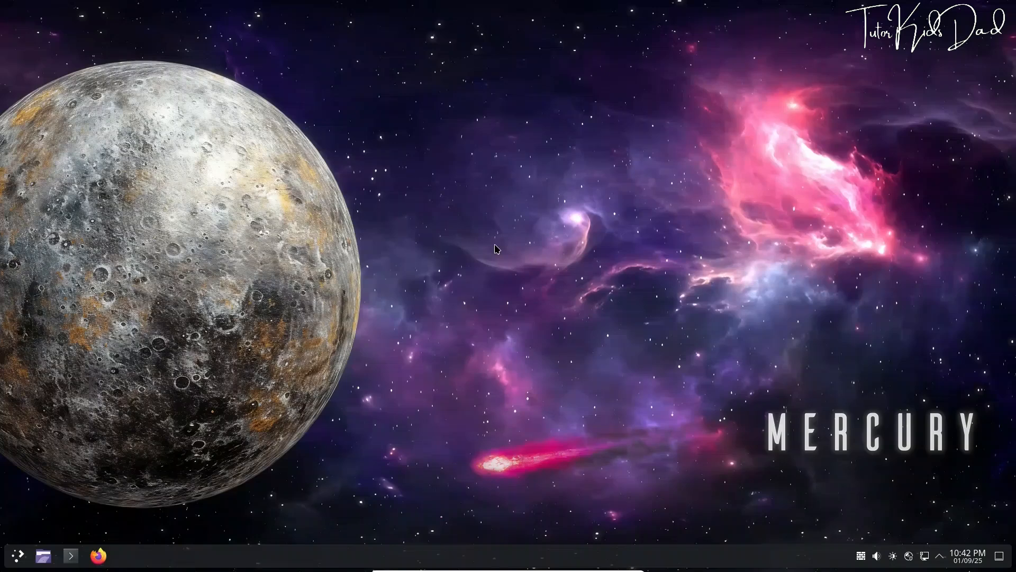
{"action": "left_click", "coordinate": [18, 556]}
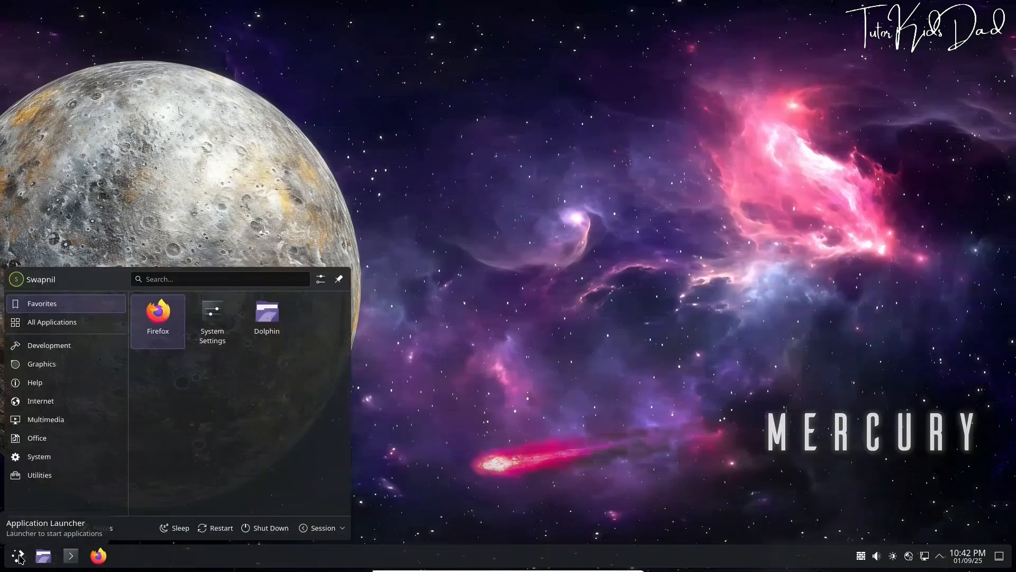
{"action": "left_click", "coordinate": [219, 322]}
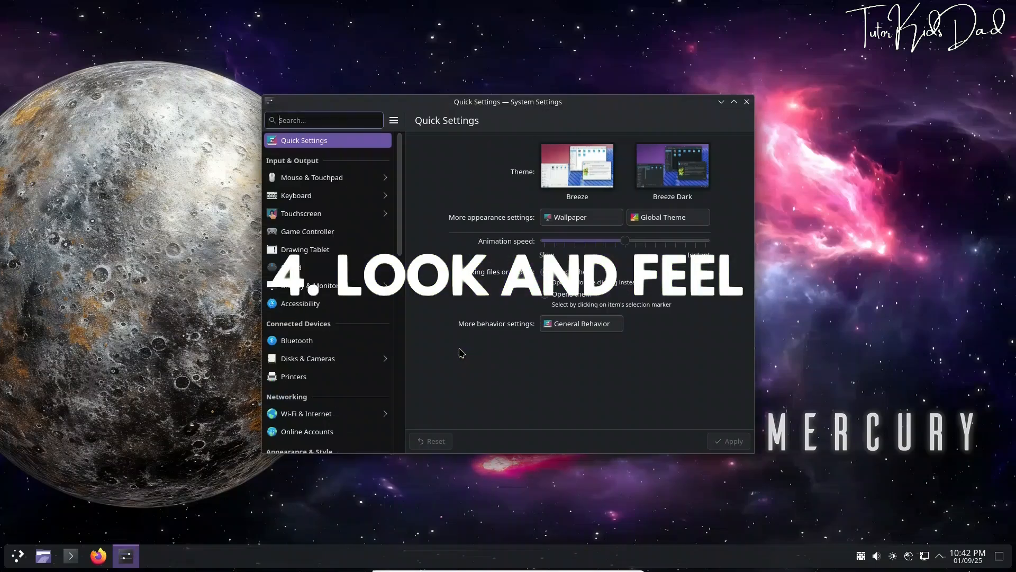
{"action": "scroll", "coordinate": [307, 233], "scroll_direction": "down", "scroll_amount": 2}
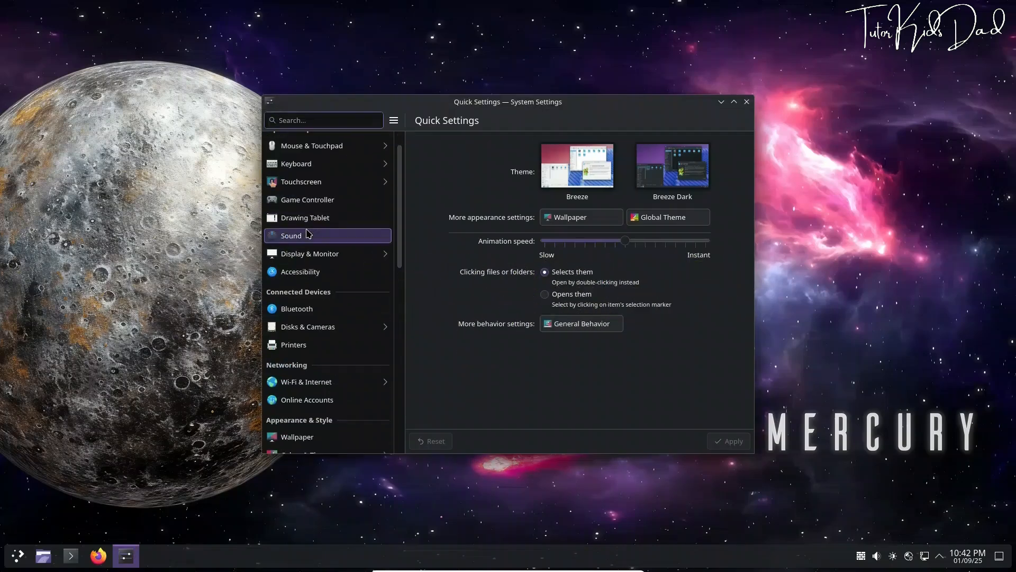
{"action": "scroll", "coordinate": [307, 233], "scroll_direction": "down", "scroll_amount": 2}
{"action": "scroll", "coordinate": [307, 233], "scroll_direction": "down", "scroll_amount": 10}
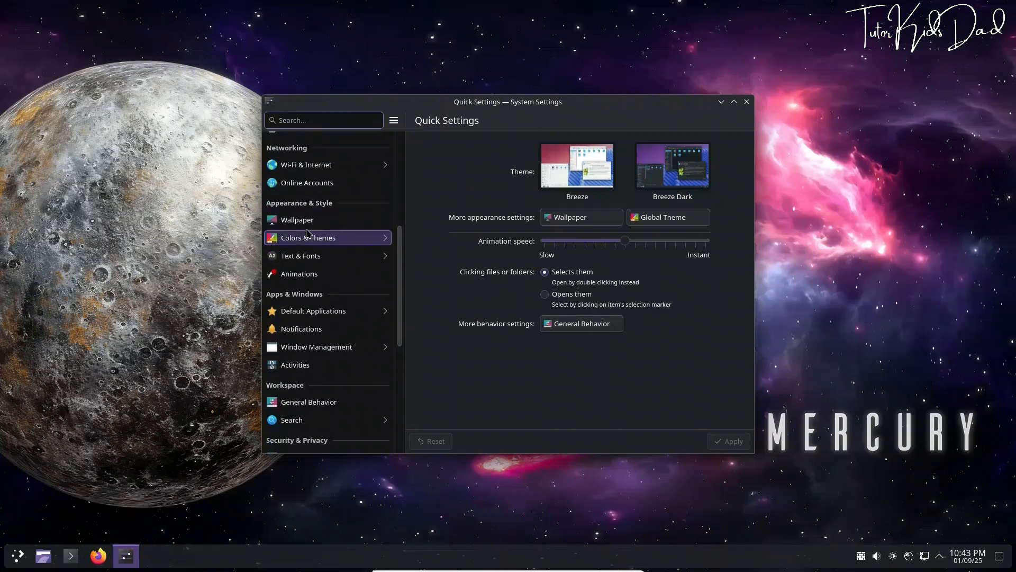
{"action": "scroll", "coordinate": [307, 233], "scroll_direction": "down", "scroll_amount": 3}
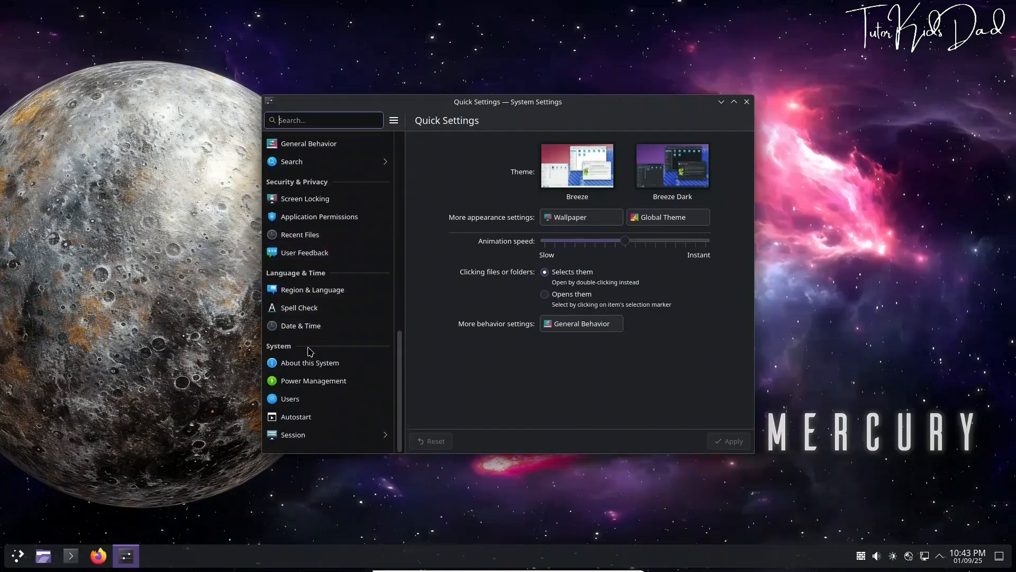
{"action": "left_click", "coordinate": [311, 365]}
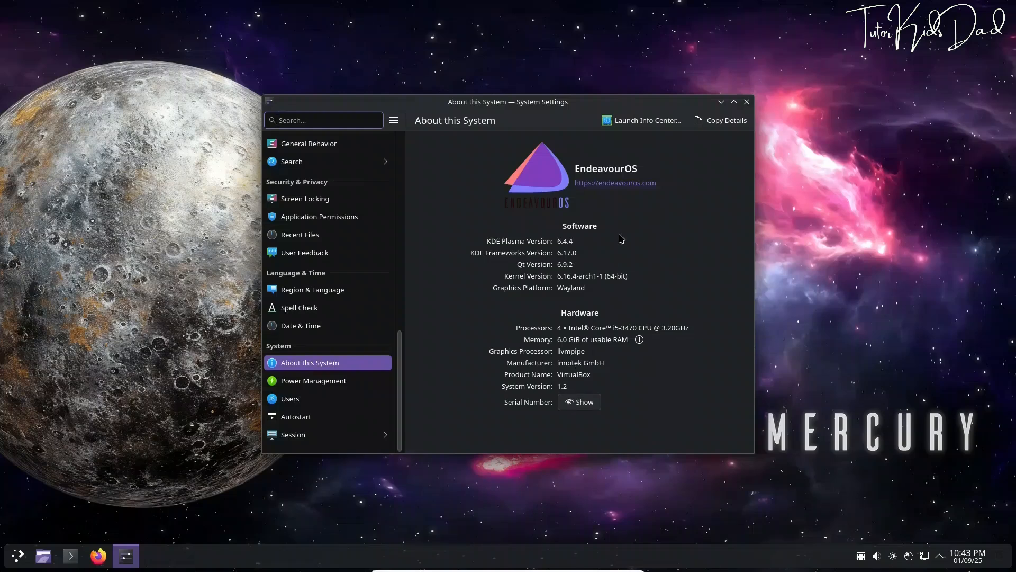
{"action": "left_click", "coordinate": [747, 102]}
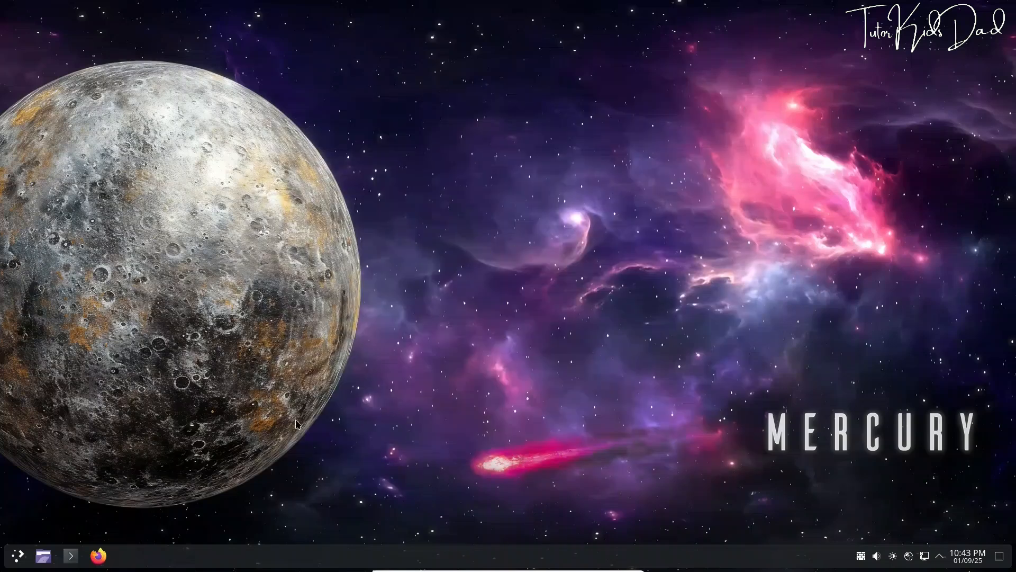
{"action": "left_click", "coordinate": [19, 556]}
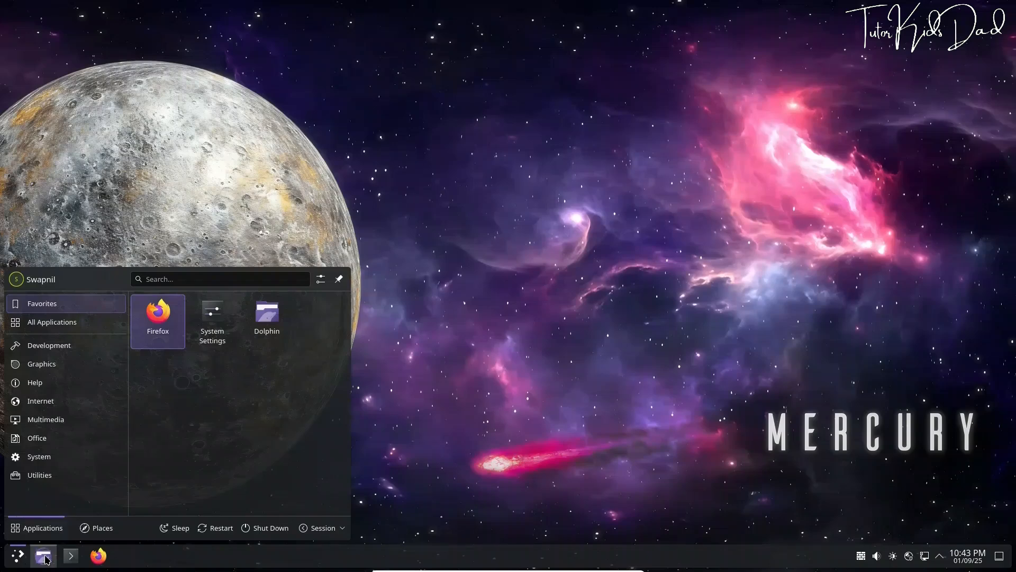
{"action": "left_click", "coordinate": [45, 557]}
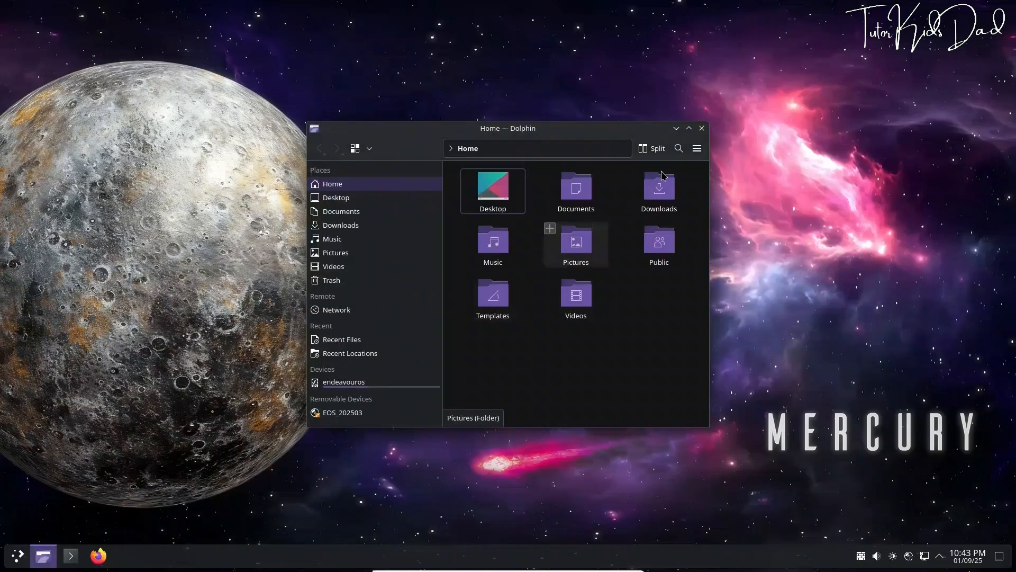
{"action": "left_click", "coordinate": [689, 129]}
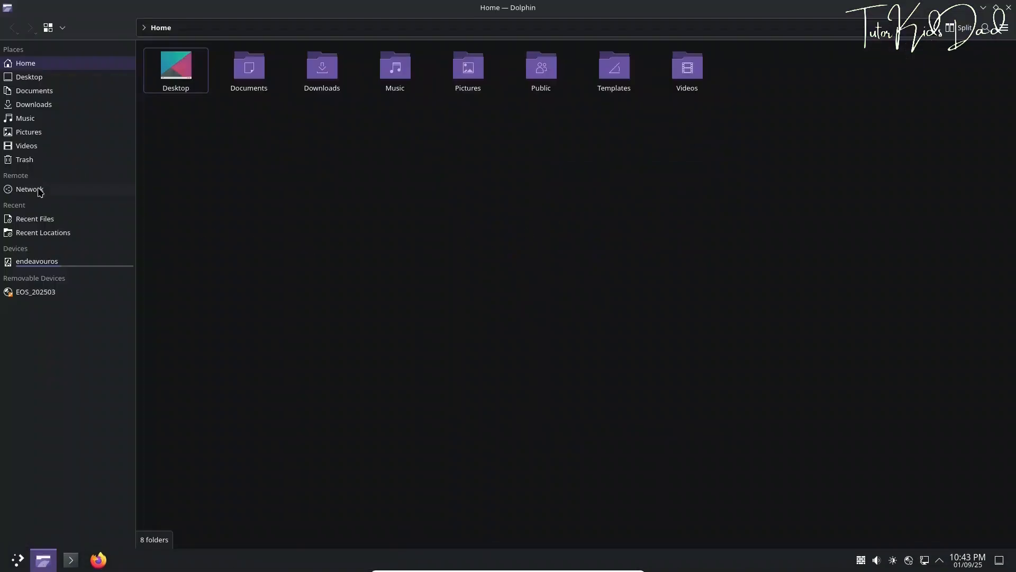
{"action": "left_click", "coordinate": [32, 78]}
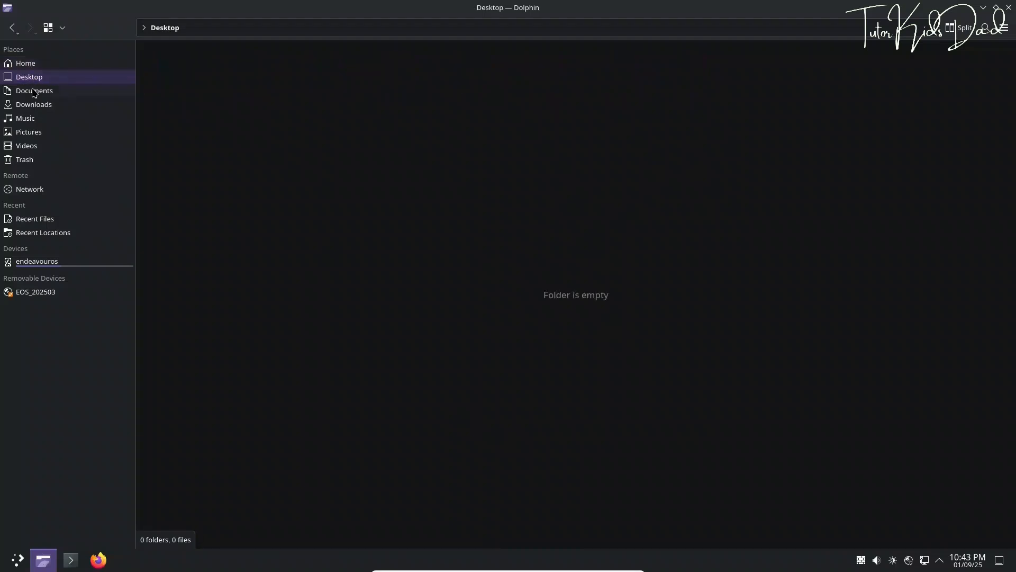
{"action": "left_click", "coordinate": [32, 93]}
{"action": "left_click", "coordinate": [34, 105]}
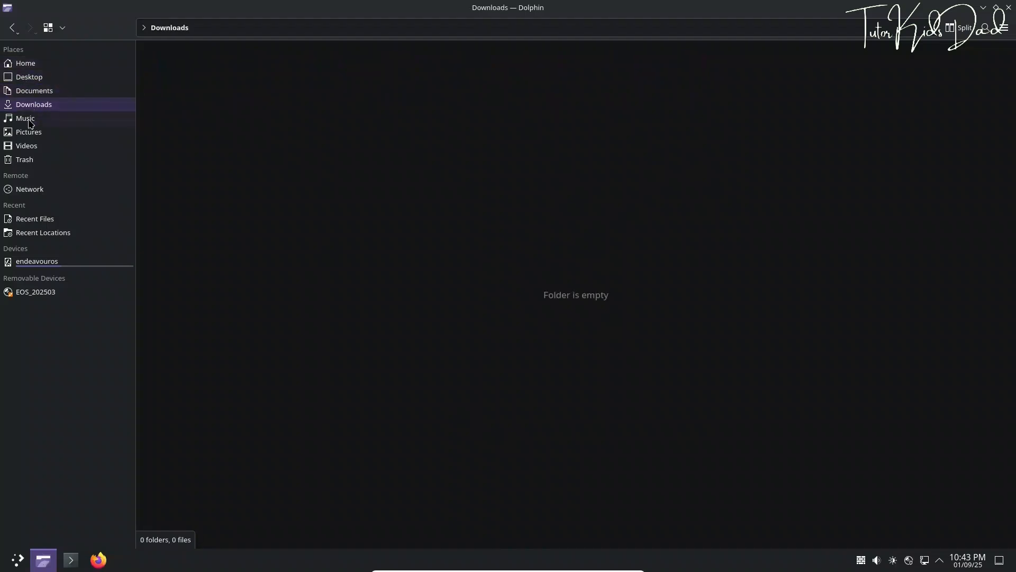
{"action": "left_click", "coordinate": [29, 122]}
{"action": "left_click", "coordinate": [31, 133]}
{"action": "left_click", "coordinate": [30, 147]}
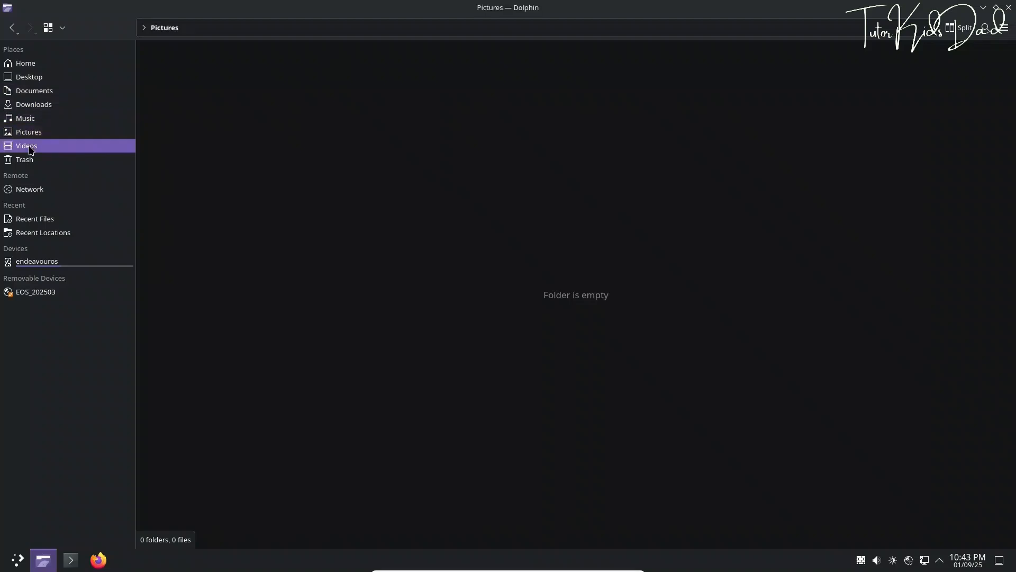
{"action": "left_click", "coordinate": [30, 159]}
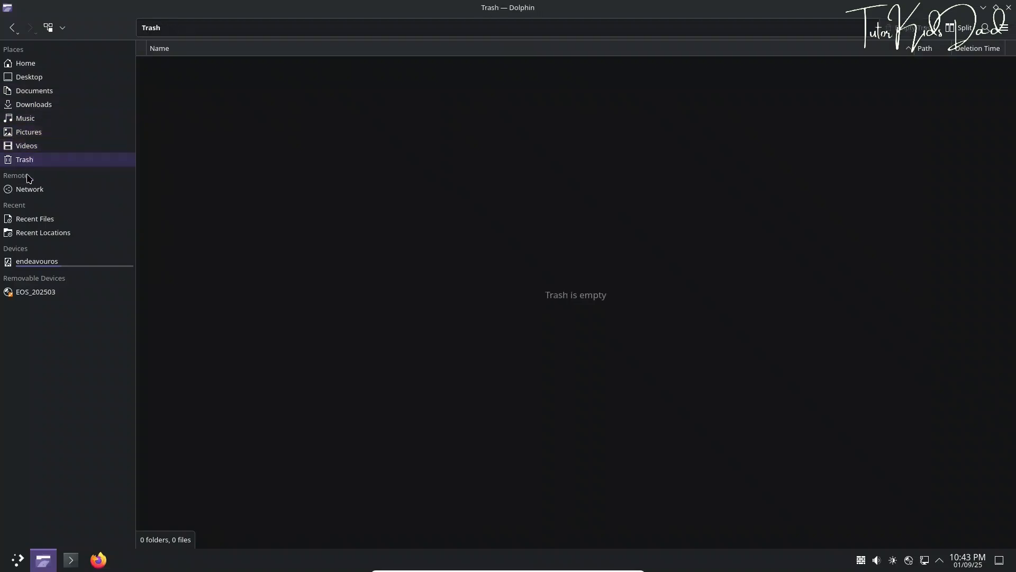
{"action": "left_click", "coordinate": [33, 219]}
{"action": "left_click", "coordinate": [34, 234]}
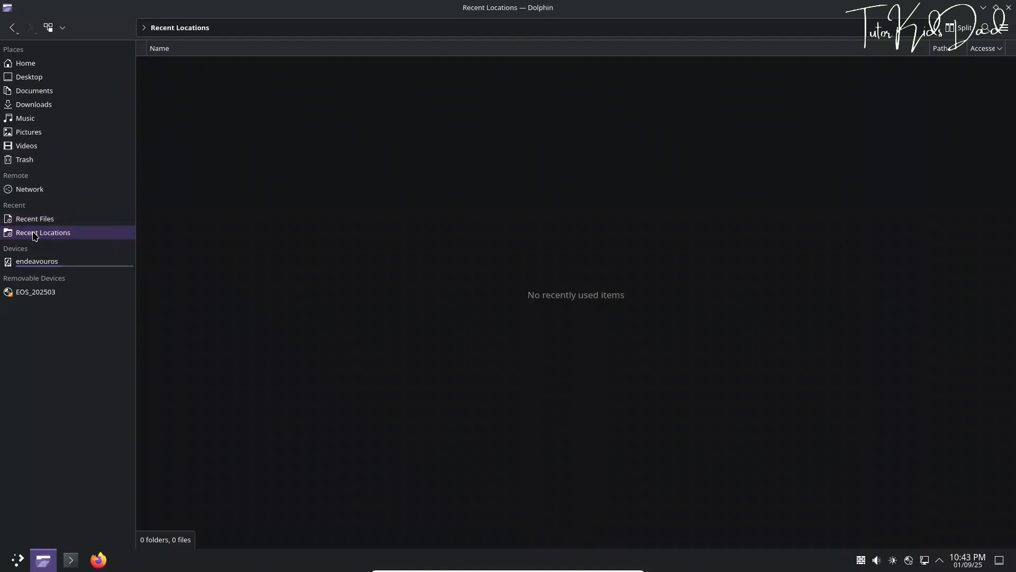
{"action": "left_click", "coordinate": [36, 262]}
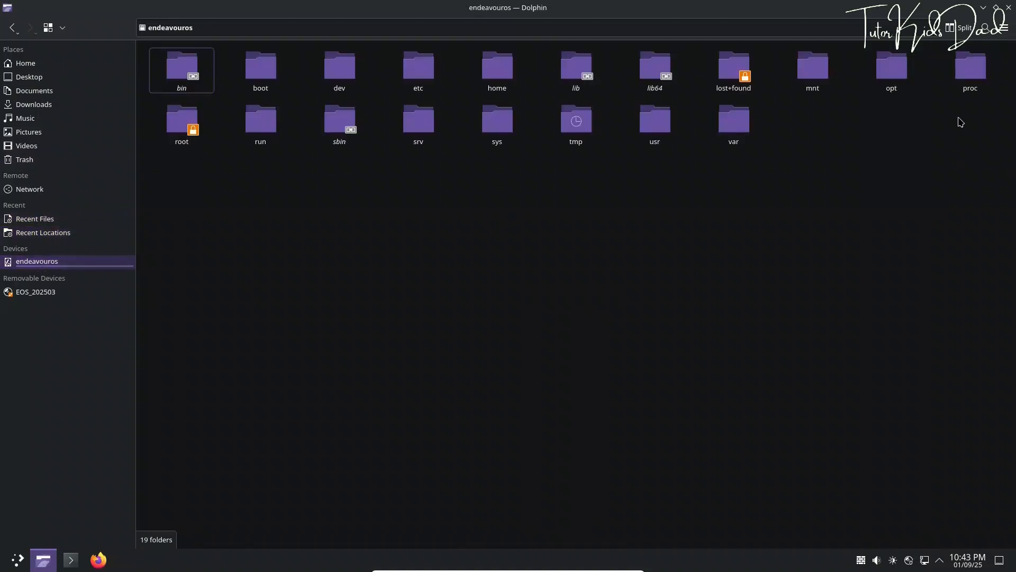
{"action": "left_click", "coordinate": [1008, 7]}
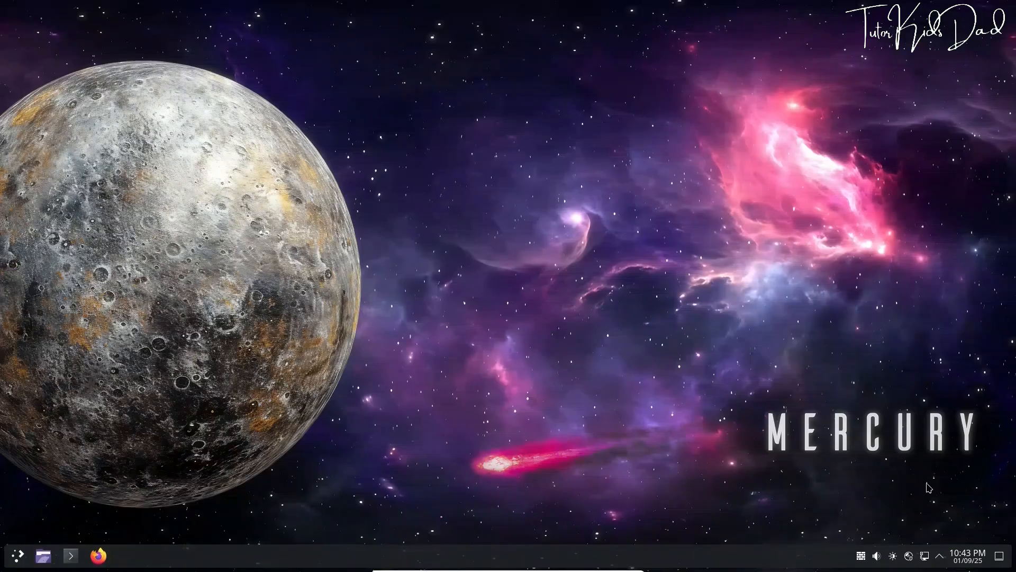
Check the audio volume controls and lower the screen brightness to 80%
{"action": "mouse_move", "coordinate": [861, 556]}
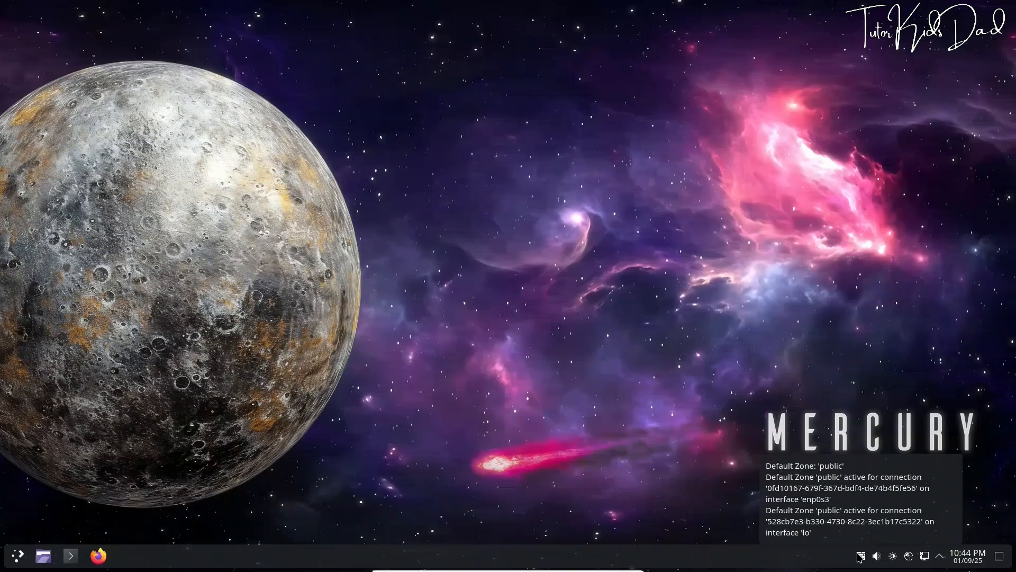
{"action": "left_click", "coordinate": [878, 556]}
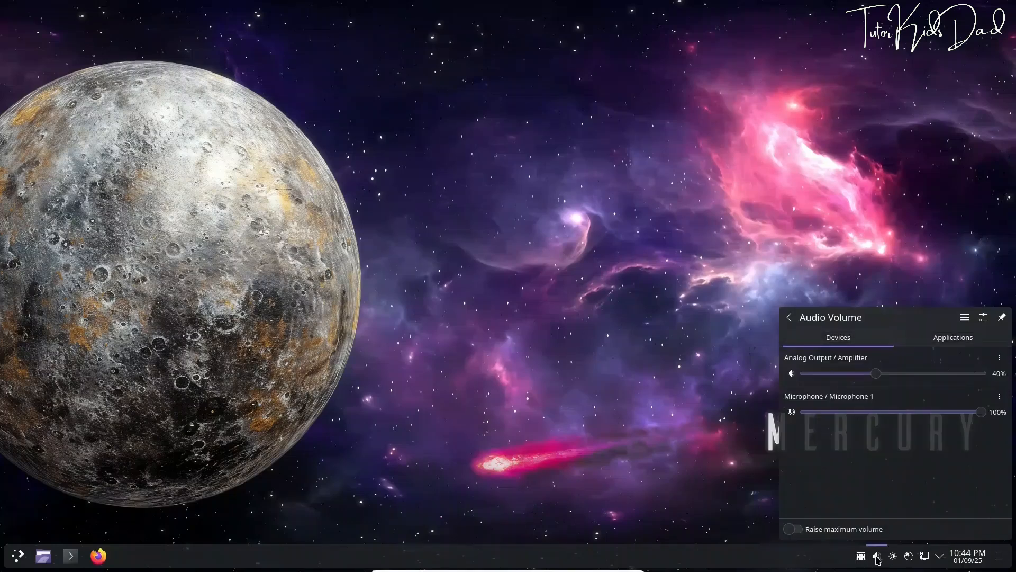
{"action": "left_click", "coordinate": [878, 557]}
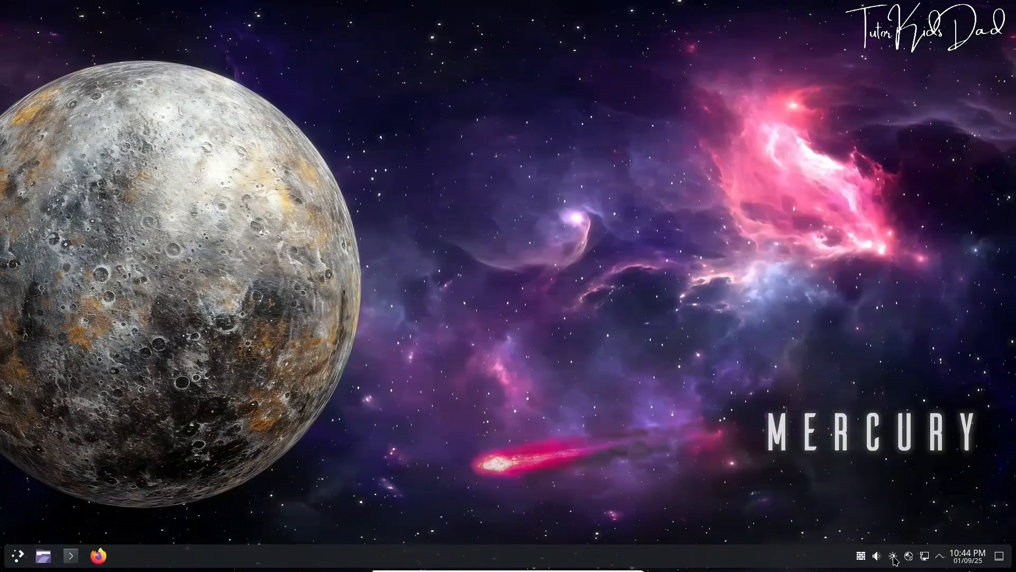
{"action": "left_click", "coordinate": [893, 559]}
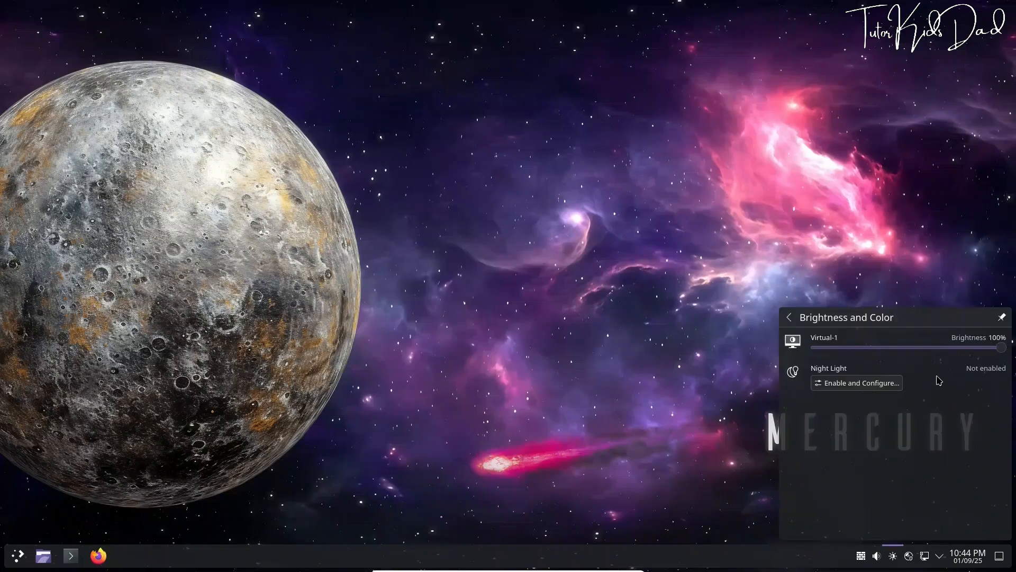
{"action": "left_click_drag", "start_coordinate": [942, 348], "coordinate": [966, 351]}
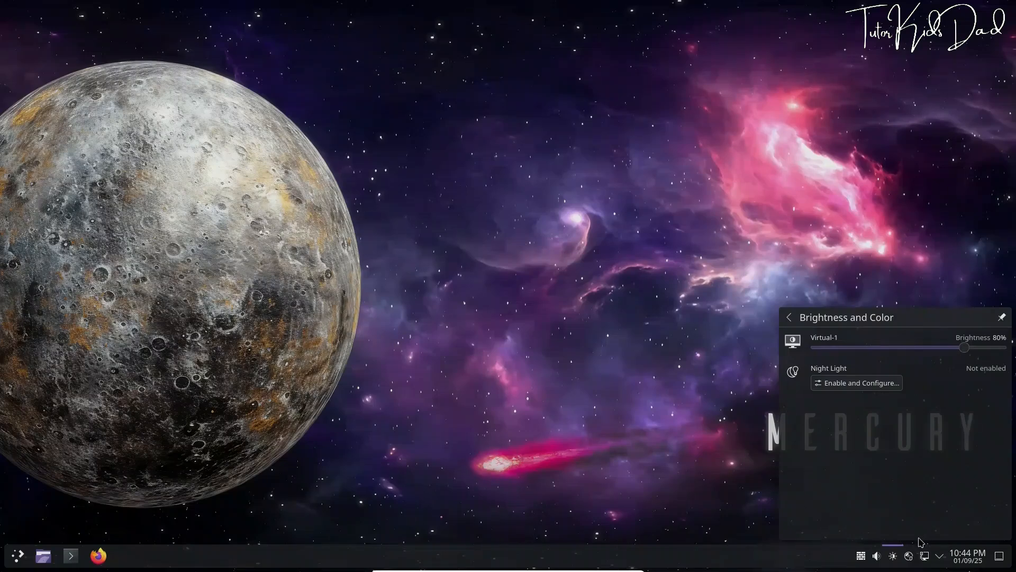
Schedule Night Light for sunset and sunrise at the current location, apply, and close settings
{"action": "left_click", "coordinate": [873, 387]}
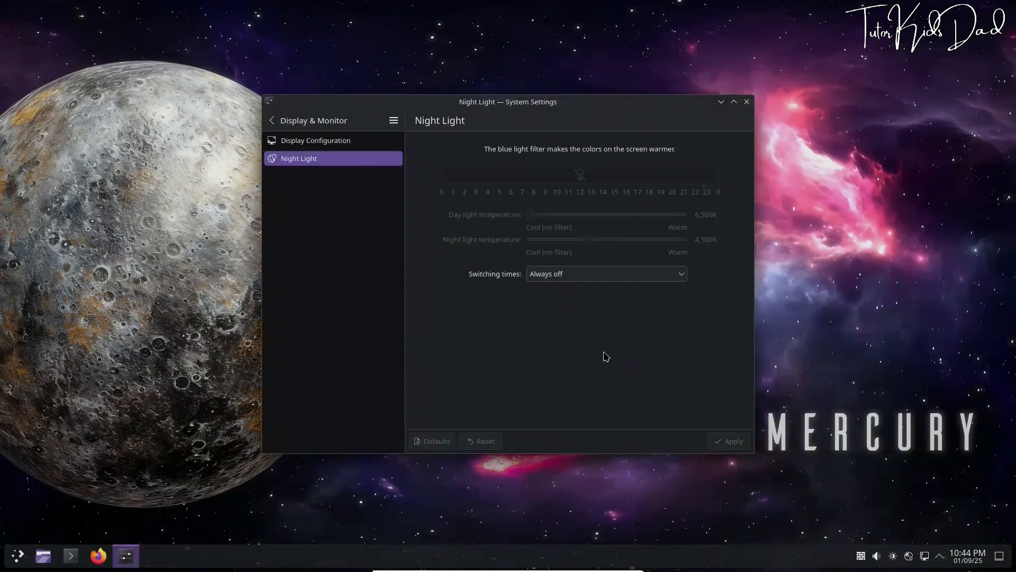
{"action": "left_click", "coordinate": [635, 280]}
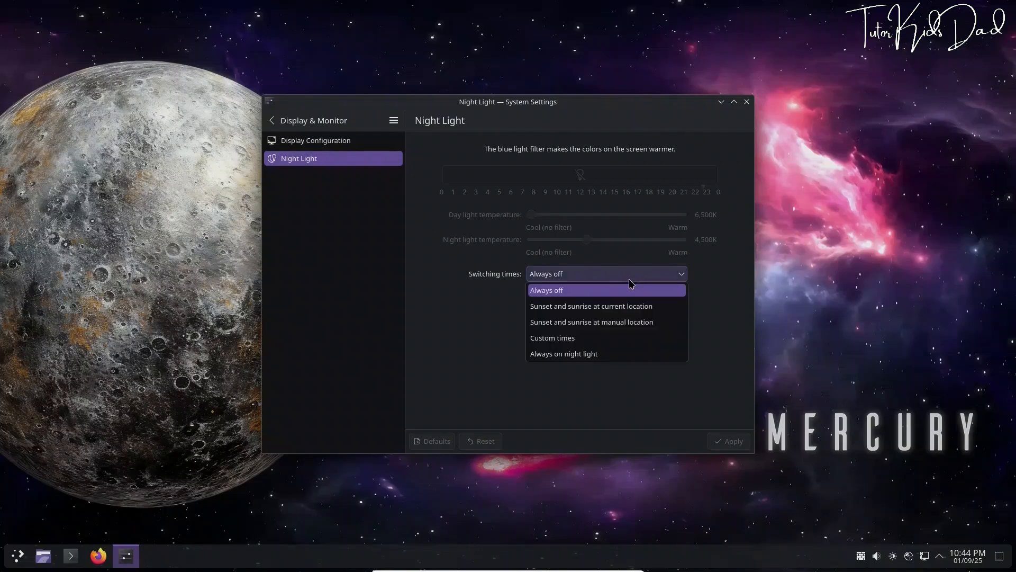
{"action": "left_click", "coordinate": [629, 306]}
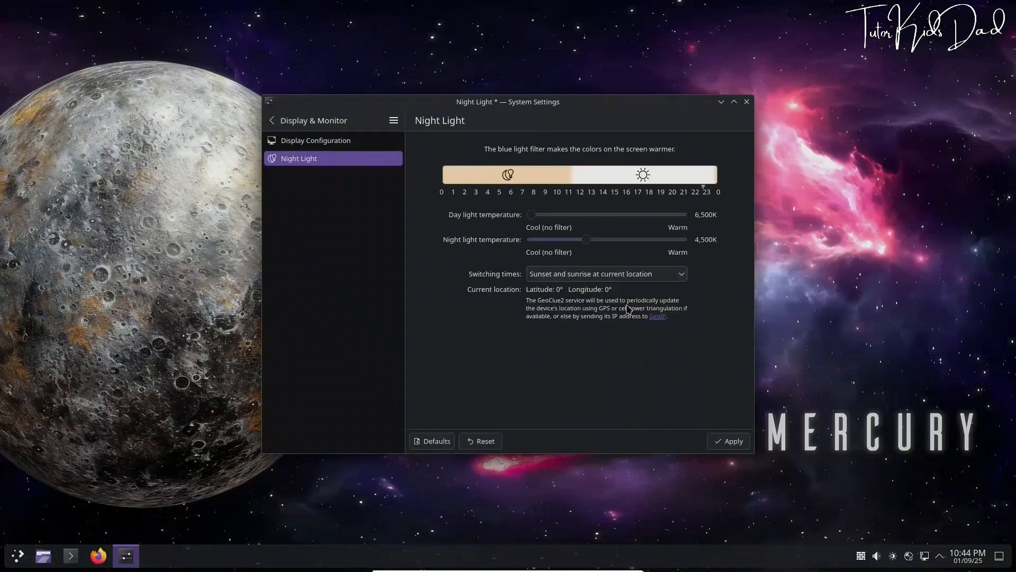
{"action": "left_click", "coordinate": [720, 442]}
{"action": "left_click", "coordinate": [747, 102]}
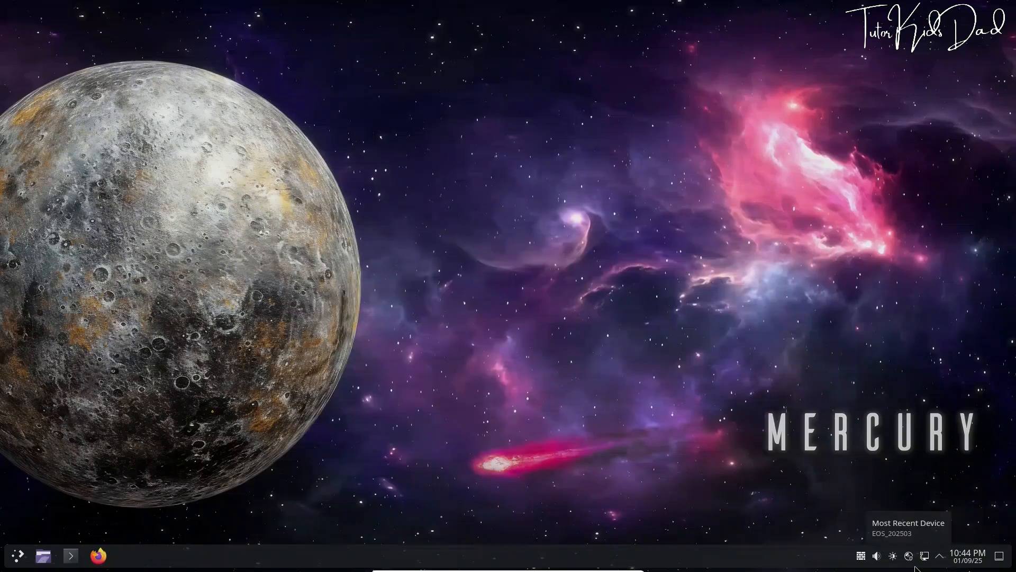
Look at the hidden tray items and the calendar, then open a Konsole terminal
{"action": "left_click", "coordinate": [940, 557]}
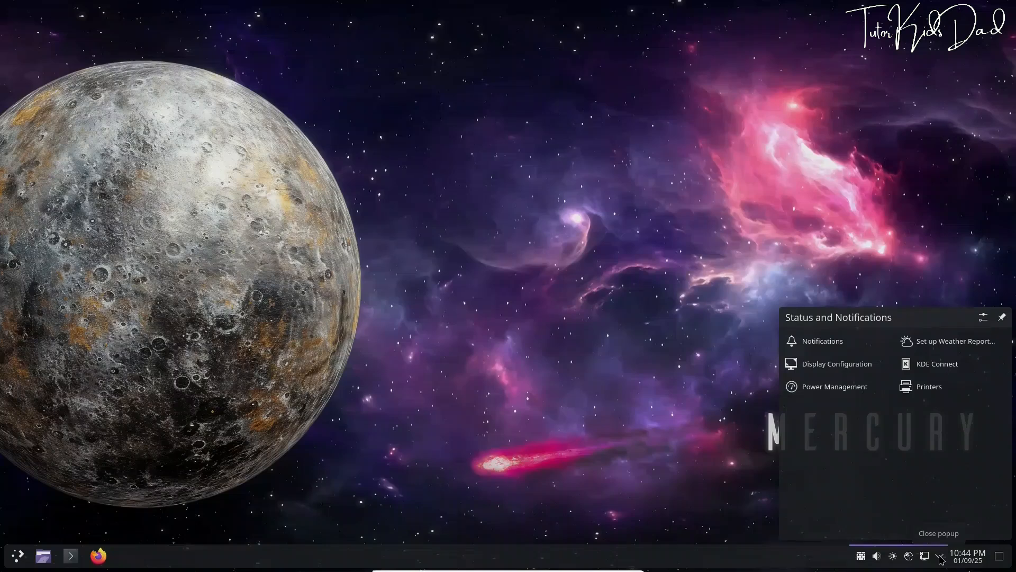
{"action": "left_click", "coordinate": [941, 558]}
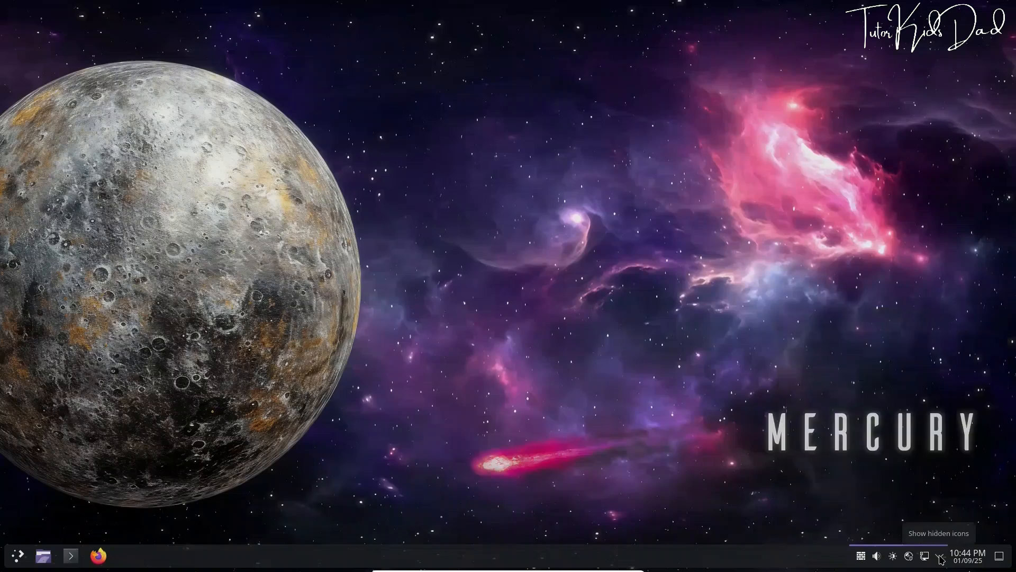
{"action": "left_click", "coordinate": [967, 559]}
{"action": "scroll", "coordinate": [780, 458], "scroll_direction": "down", "scroll_amount": 1}
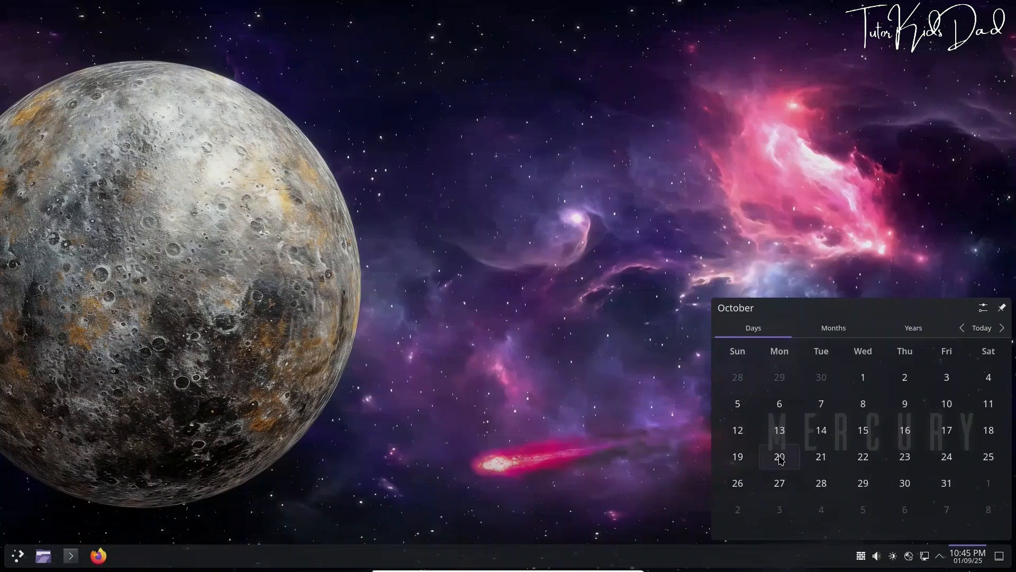
{"action": "left_click", "coordinate": [607, 380]}
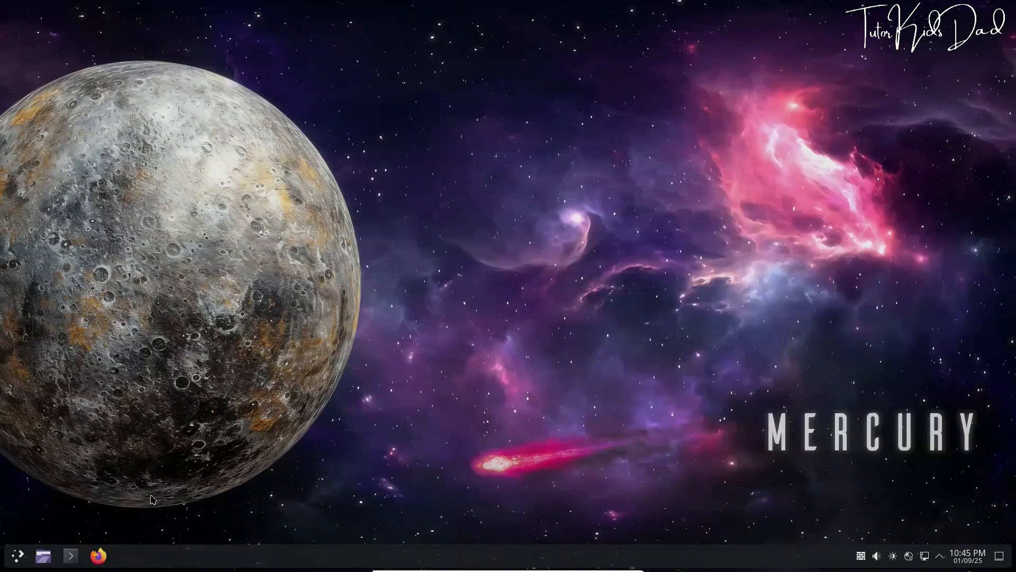
{"action": "left_click", "coordinate": [71, 556]}
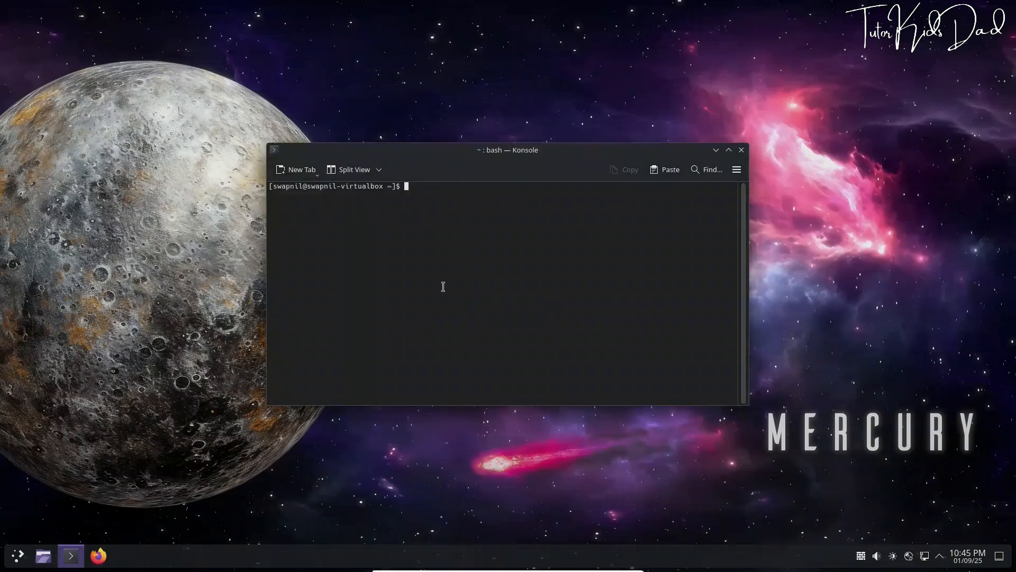
Run neofetch in Konsole (command not found), close it, and shut down from the launcher
{"action": "type", "text": "neofetch"}
{"action": "key", "text": "Return"}
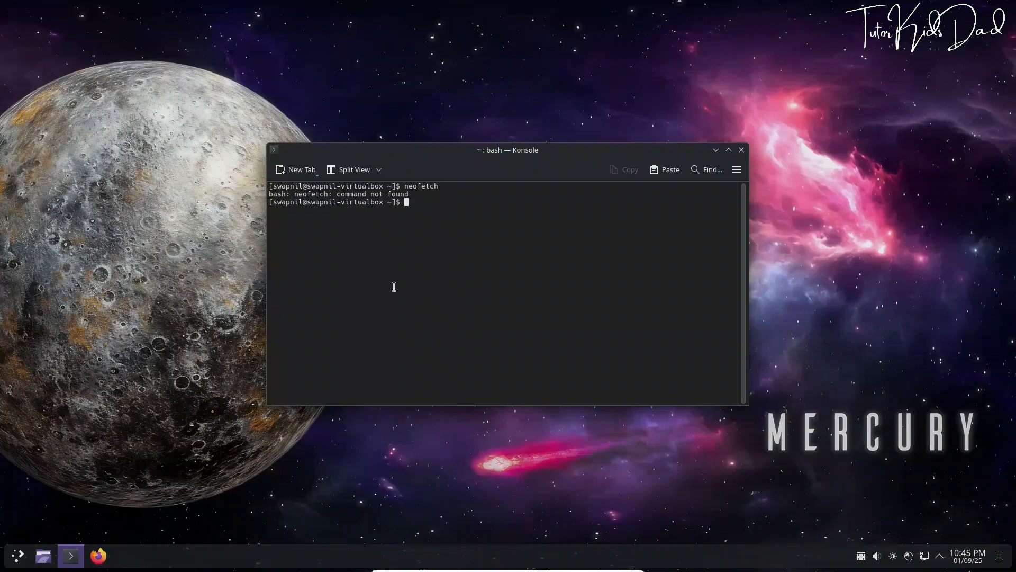
{"action": "left_click", "coordinate": [741, 151]}
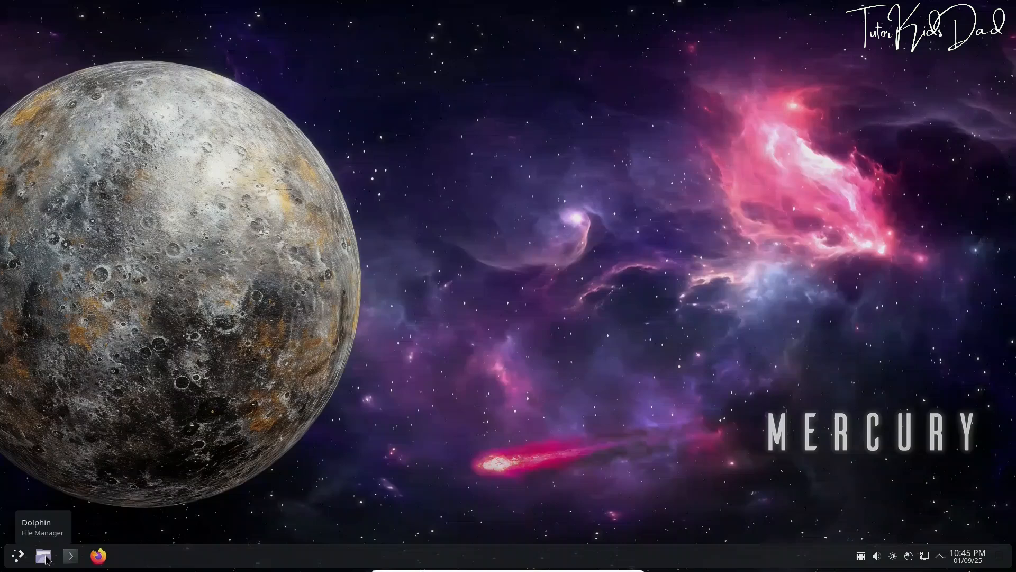
{"action": "left_click", "coordinate": [21, 554]}
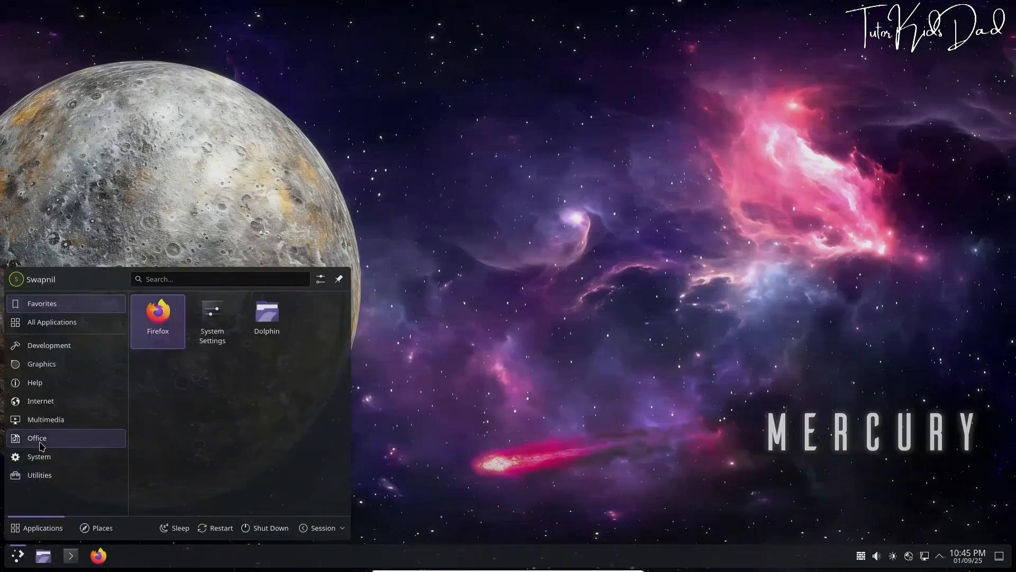
{"action": "left_click", "coordinate": [280, 531]}
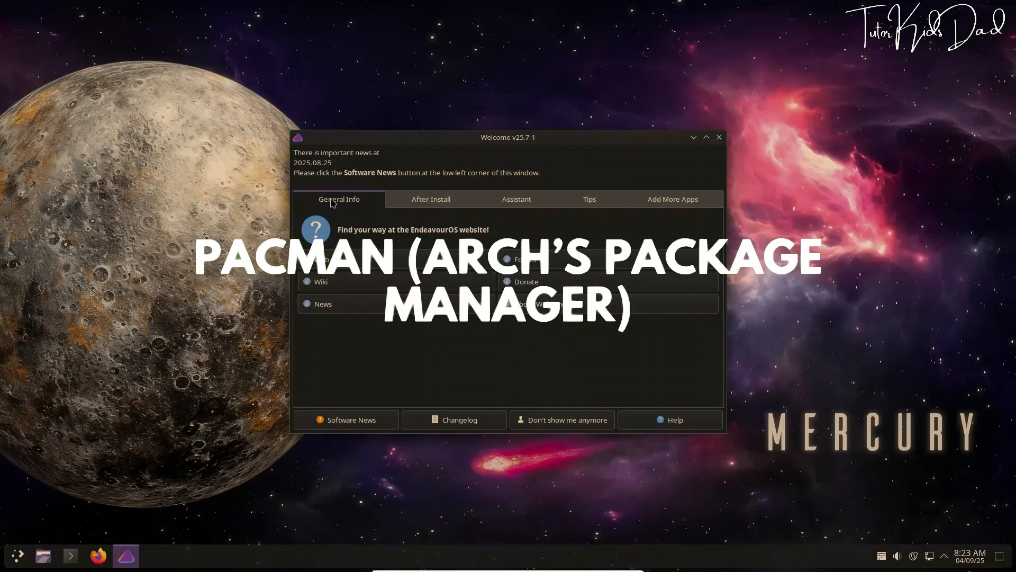
Rank Arch mirrors from India, save the mirrorlist with the admin password, then refresh EndeavourOS mirrors
{"action": "left_click", "coordinate": [437, 205]}
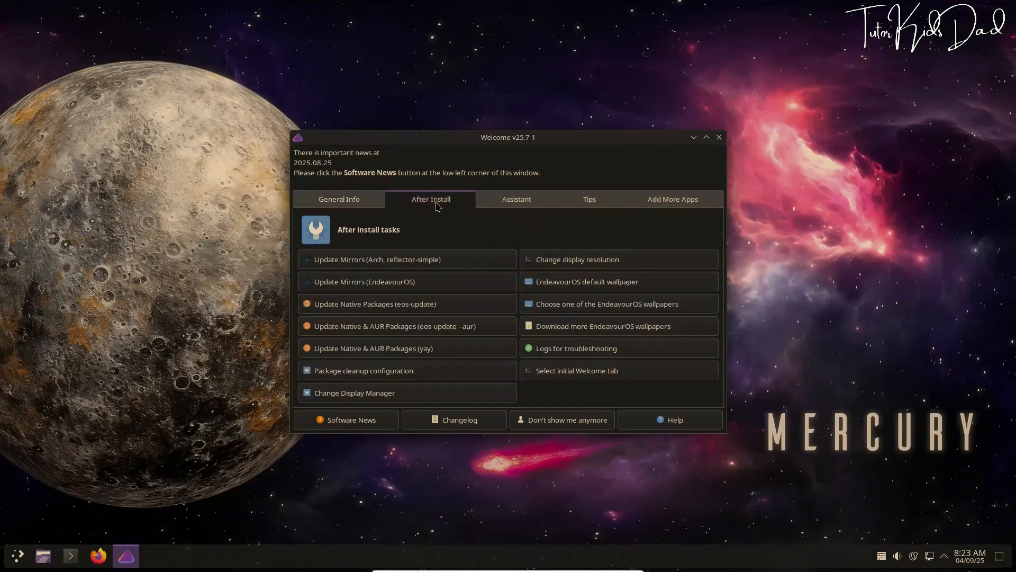
{"action": "left_click", "coordinate": [399, 260]}
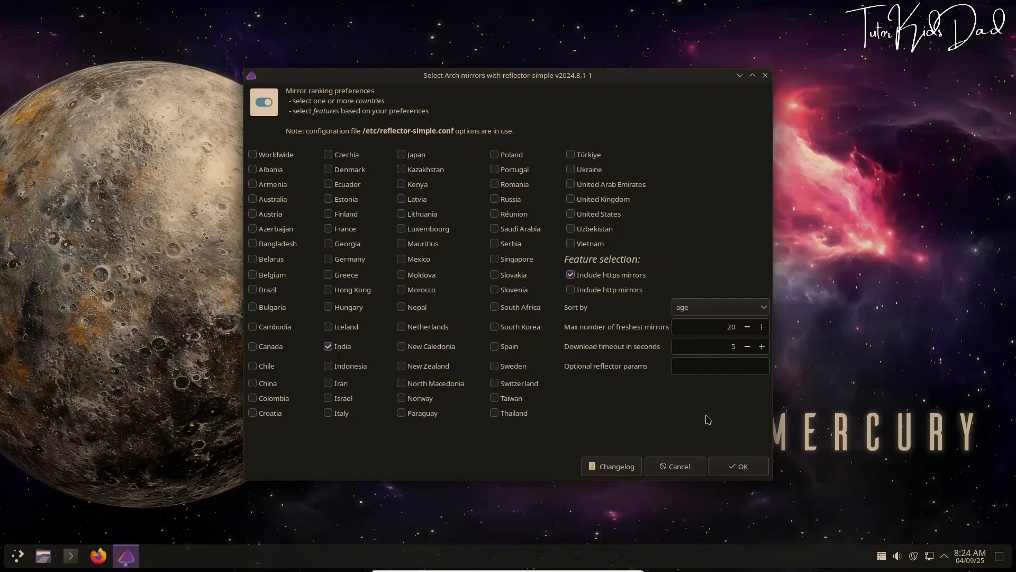
{"action": "left_click", "coordinate": [739, 466]}
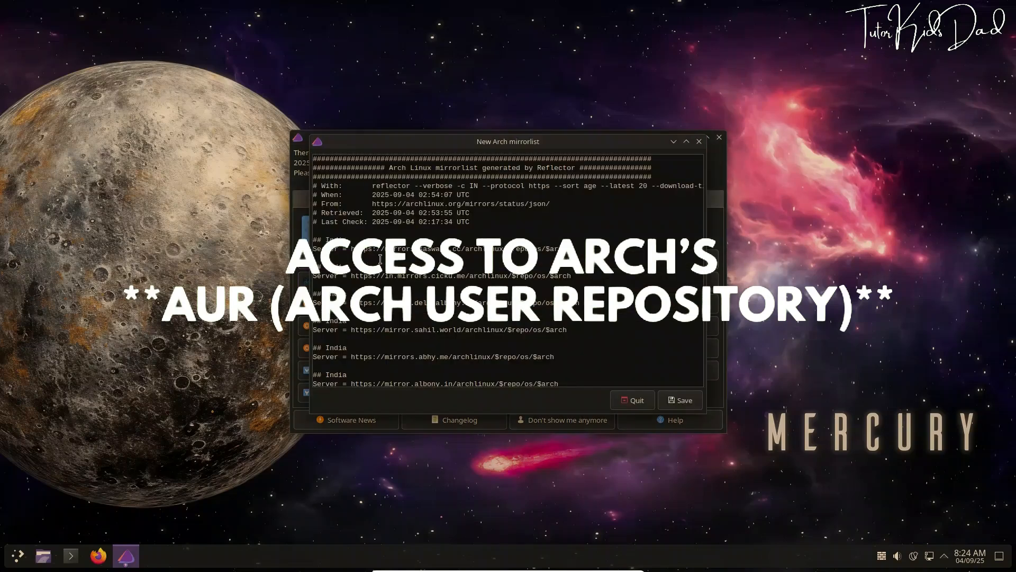
{"action": "scroll", "coordinate": [599, 300], "scroll_direction": "down", "scroll_amount": 5}
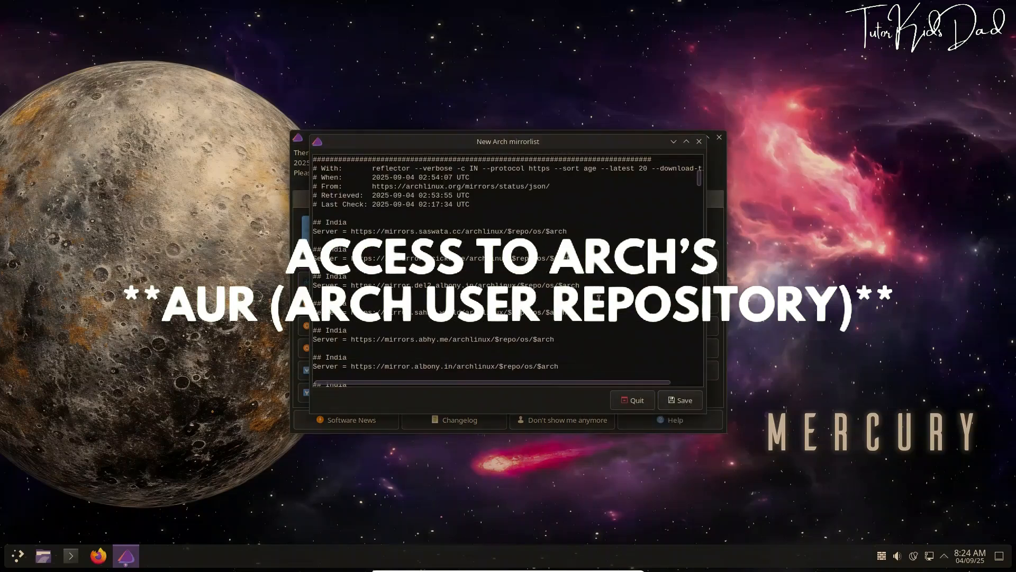
{"action": "left_click", "coordinate": [680, 400]}
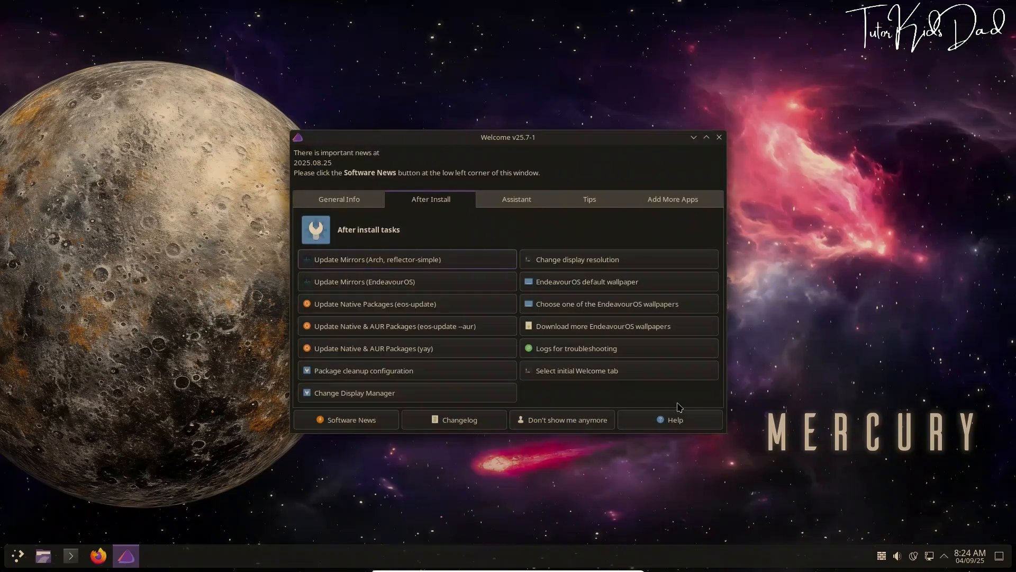
{"action": "type", "text": "••••••••"}
{"action": "key", "text": "Return"}
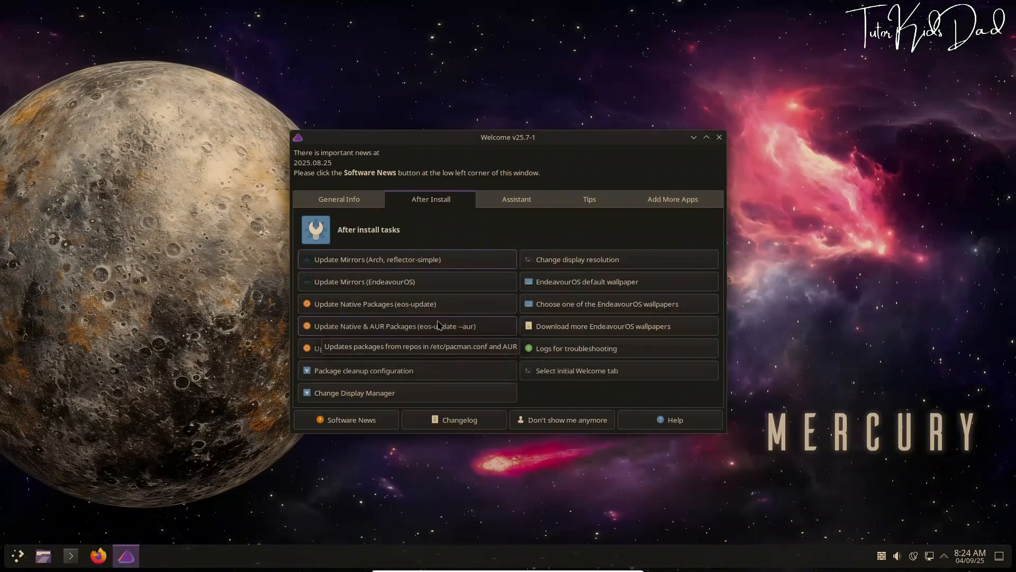
{"action": "left_click", "coordinate": [362, 285]}
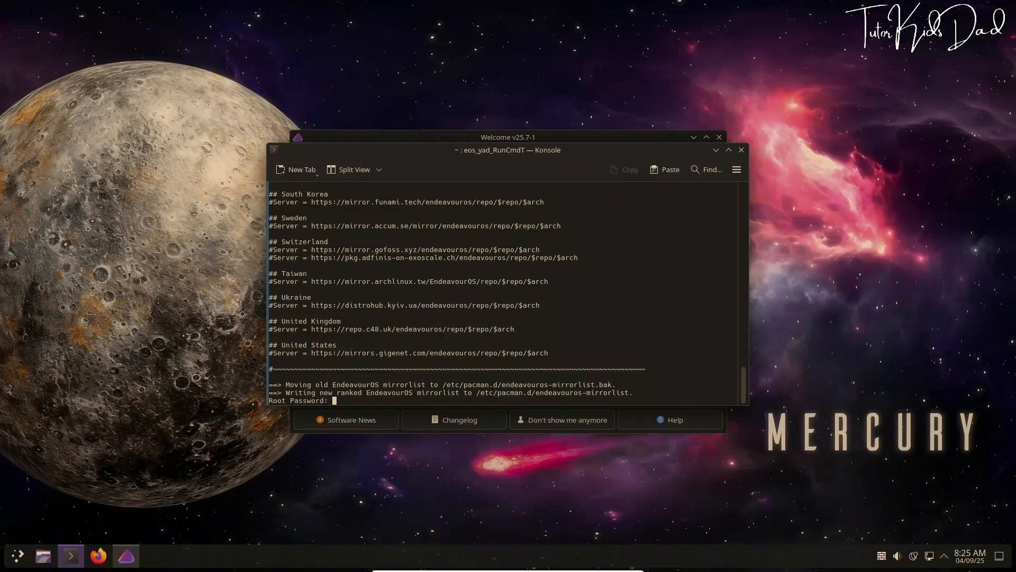
Authorise writing the ranked EndeavourOS mirrorlist with the root password, then close Konsole
{"action": "key", "text": "Return"}
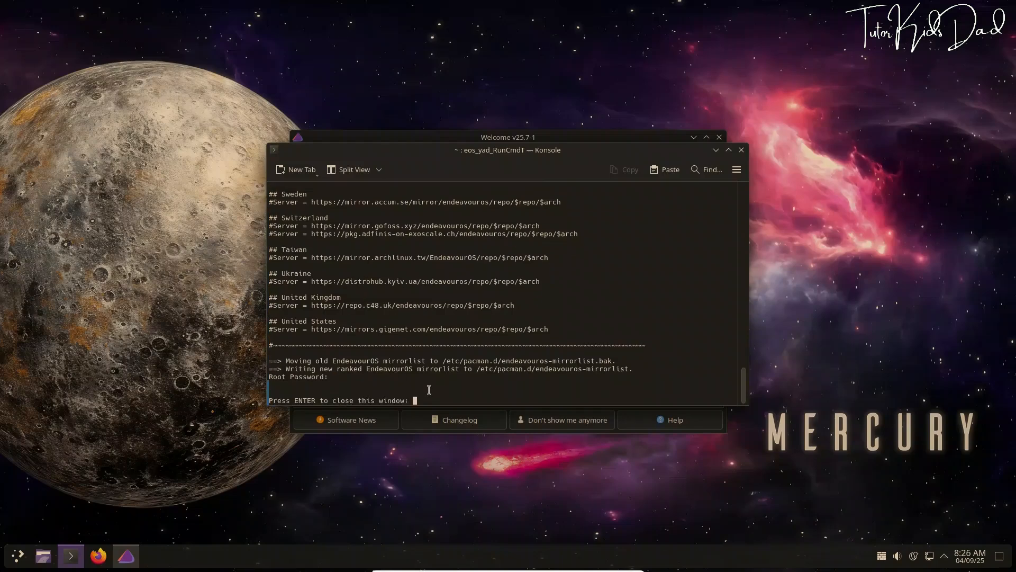
{"action": "key", "text": "Return"}
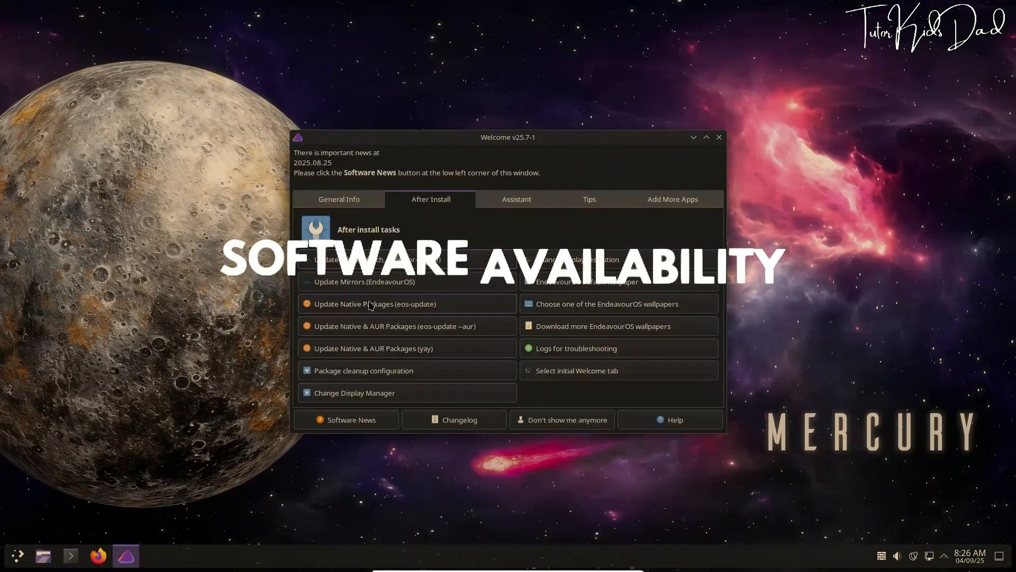
Upgrade the ten outdated native packages with sudo and close the finished terminal
{"action": "left_click", "coordinate": [373, 306]}
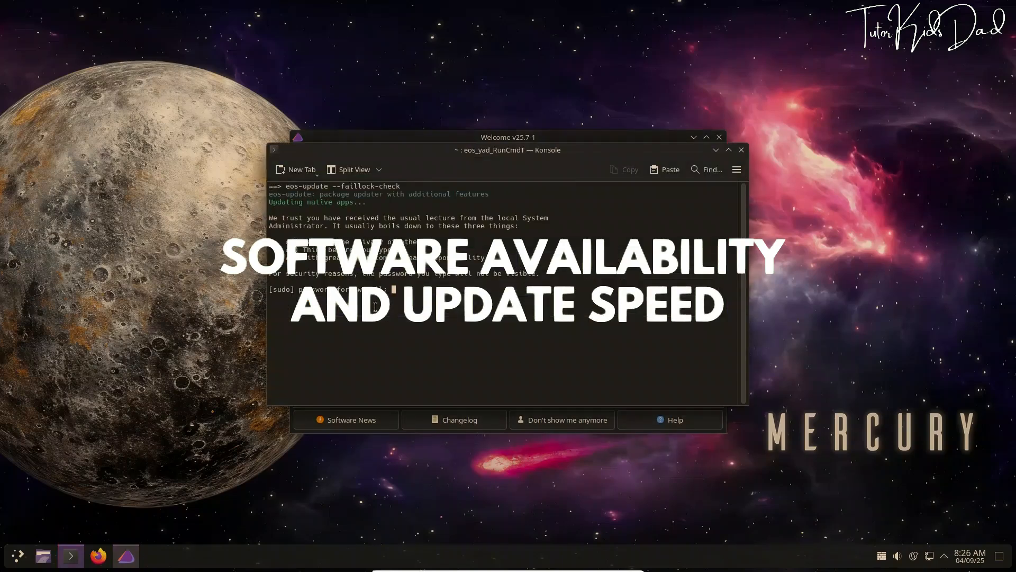
{"action": "key", "text": "Return"}
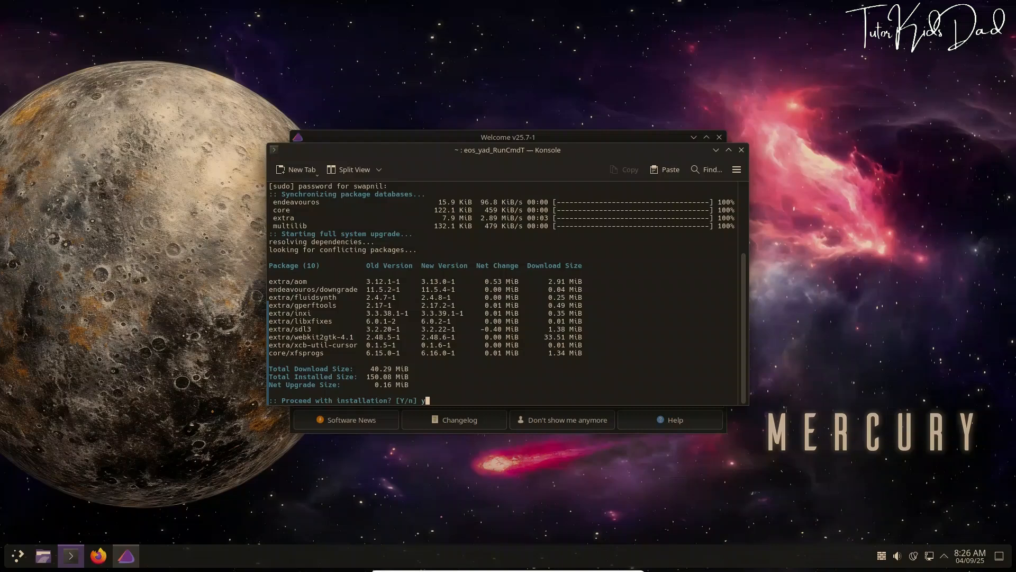
{"action": "key", "text": "Return"}
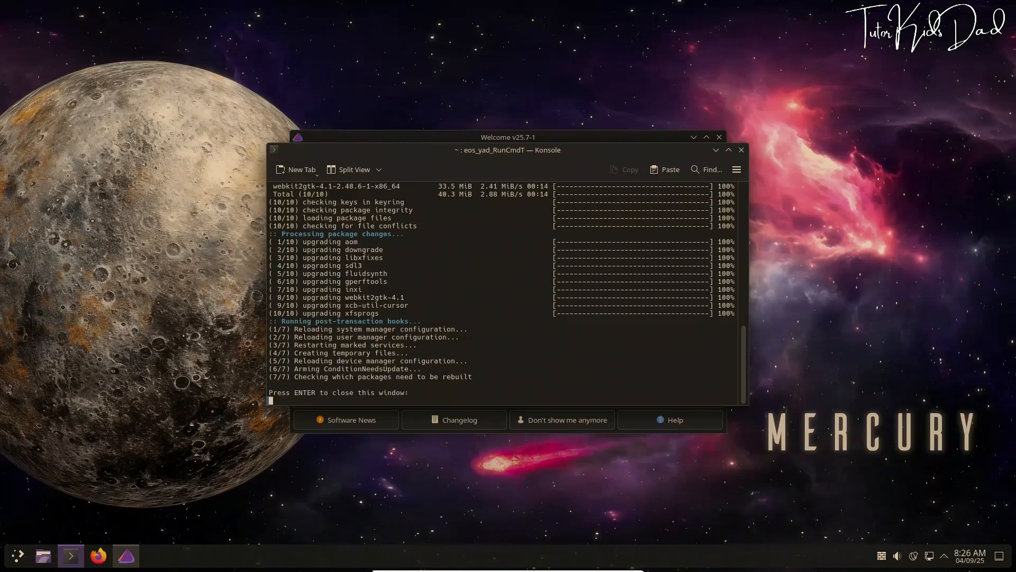
{"action": "key", "text": "Return"}
Run the eos-update --aur and yay updates, both finding nothing to update
{"action": "left_click", "coordinate": [378, 328]}
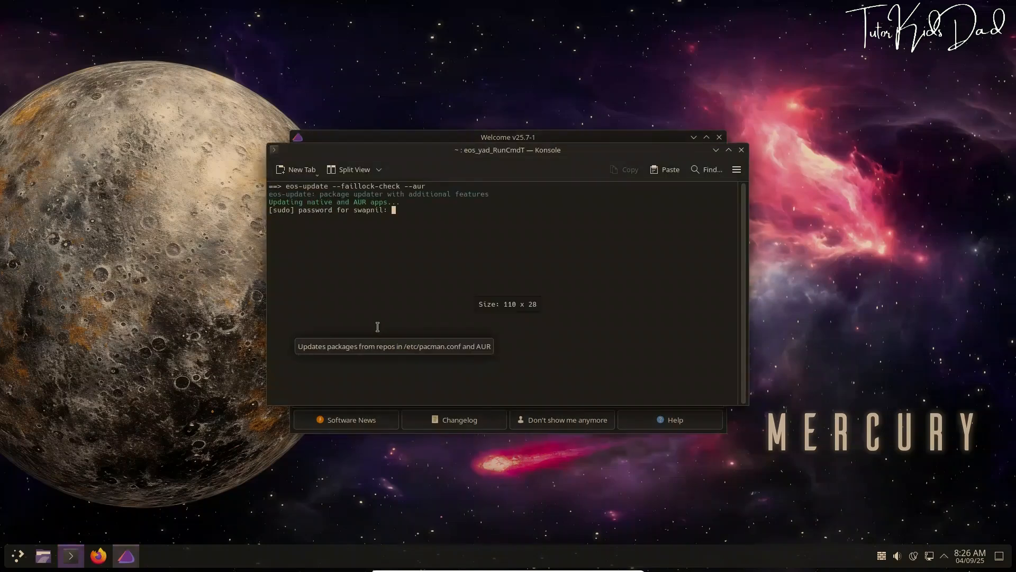
{"action": "key", "text": "Return"}
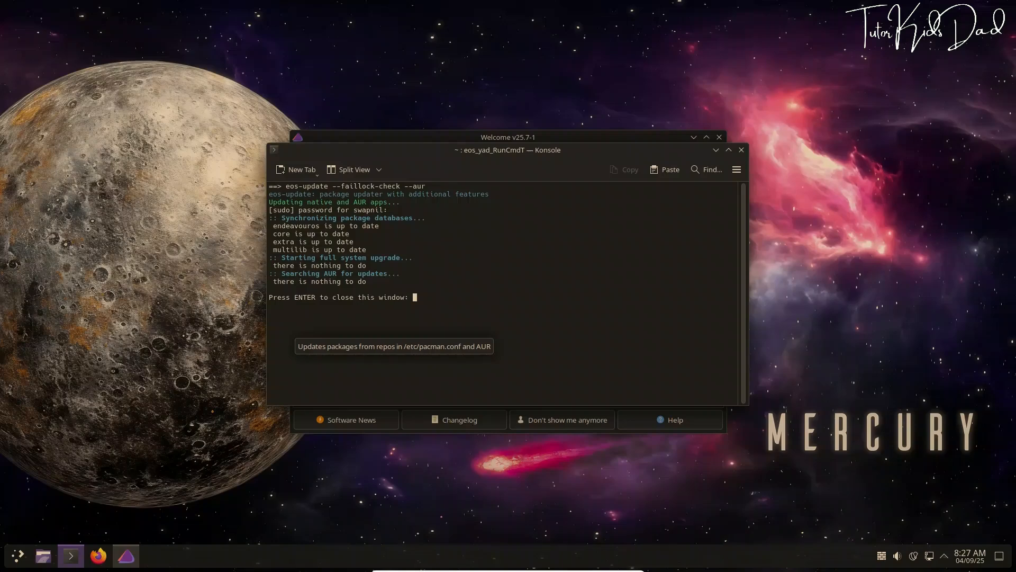
{"action": "key", "text": "Return"}
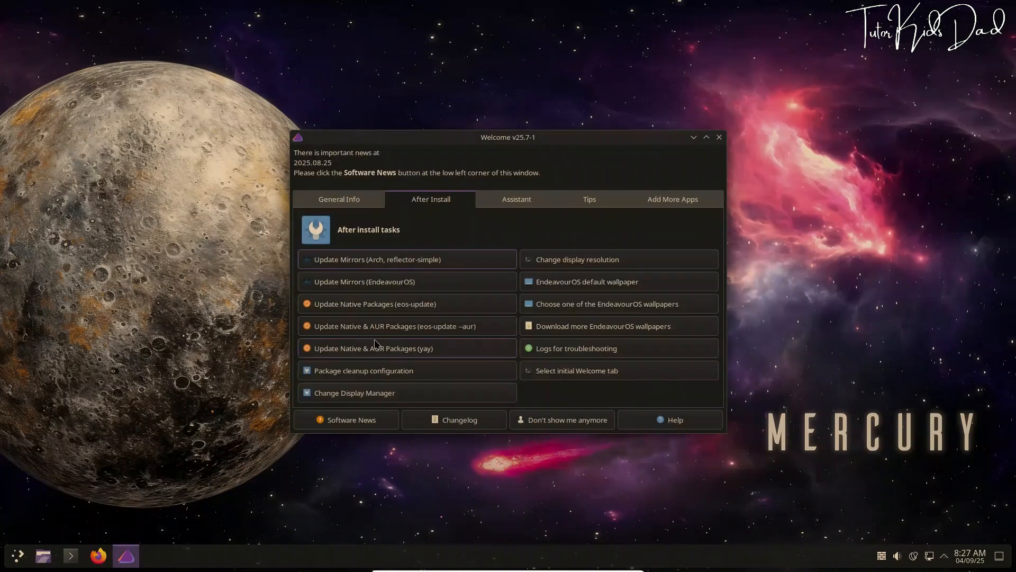
{"action": "left_click", "coordinate": [389, 351]}
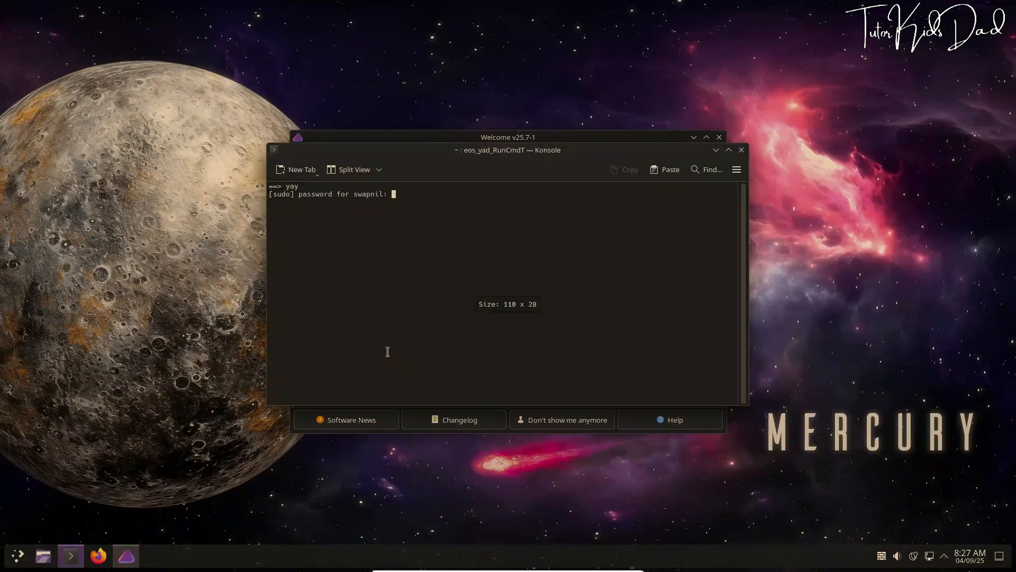
{"action": "key", "text": "Return"}
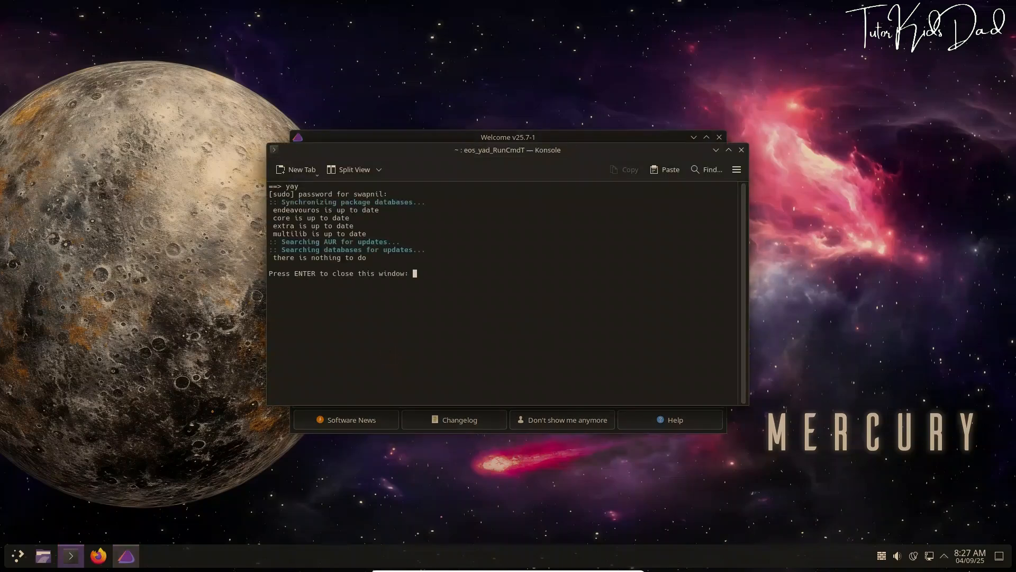
{"action": "key", "text": "Return"}
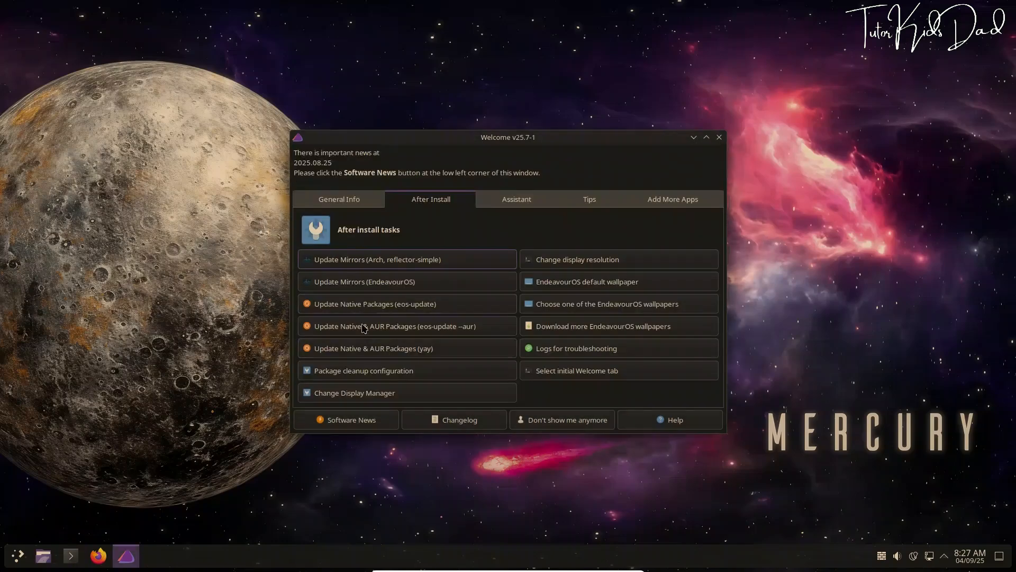
Enable the Pacman cache cleaner's paccache.timer with root authorisation
{"action": "left_click", "coordinate": [364, 374]}
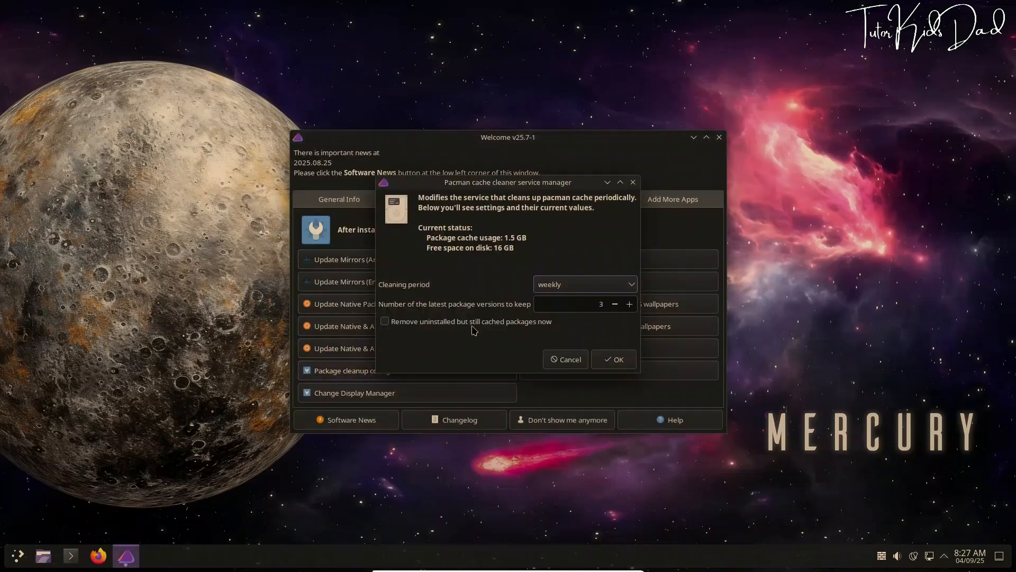
{"action": "left_click", "coordinate": [614, 359]}
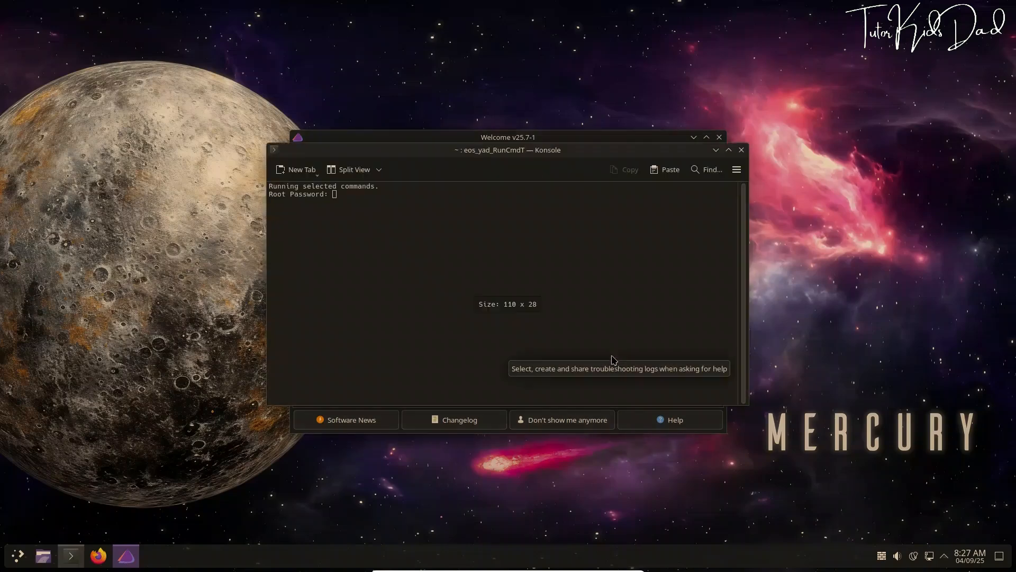
{"action": "key", "text": "Return"}
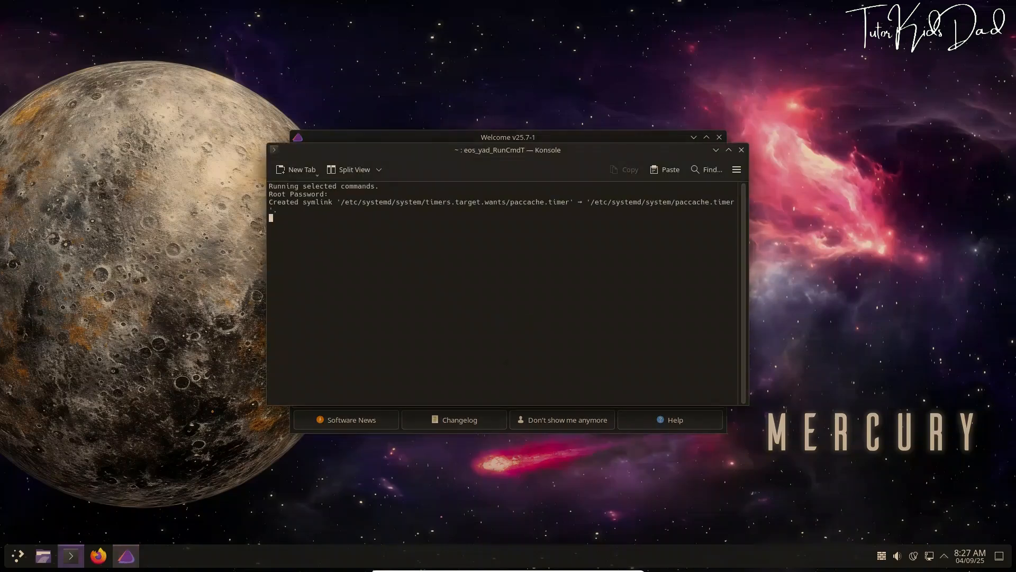
{"action": "key", "text": "Return"}
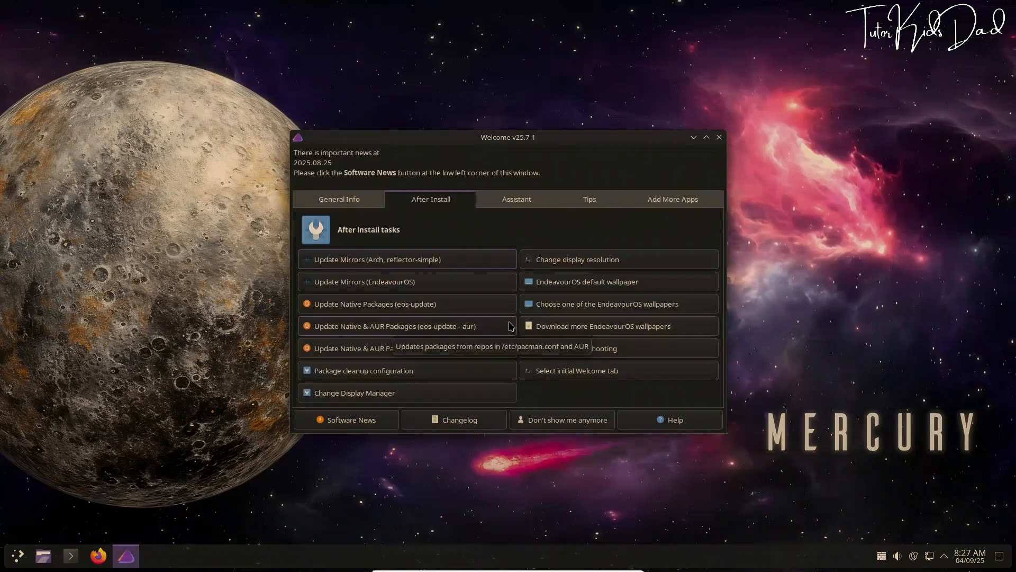
Review the display manager and resolution options, keeping sddm and 1920x1080
{"action": "left_click", "coordinate": [377, 396]}
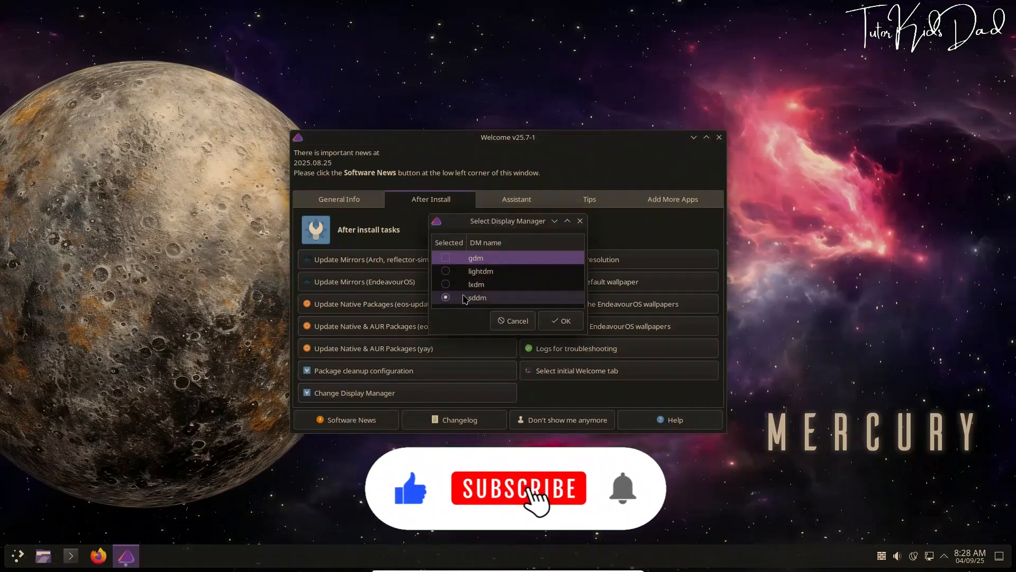
{"action": "left_click", "coordinate": [513, 320]}
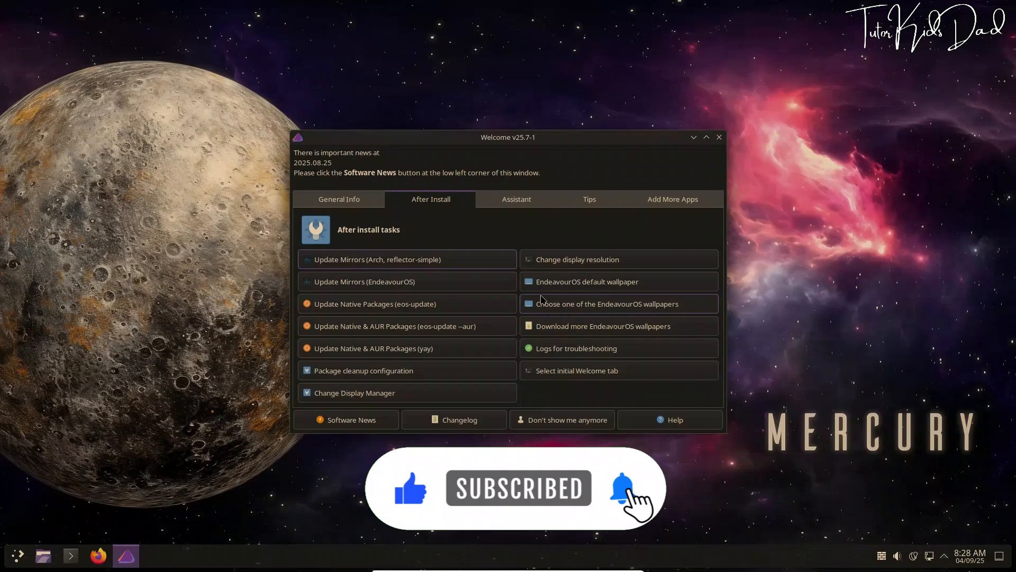
{"action": "left_click", "coordinate": [568, 262]}
{"action": "scroll", "coordinate": [503, 268], "scroll_direction": "down", "scroll_amount": 3}
{"action": "scroll", "coordinate": [503, 267], "scroll_direction": "up", "scroll_amount": 3}
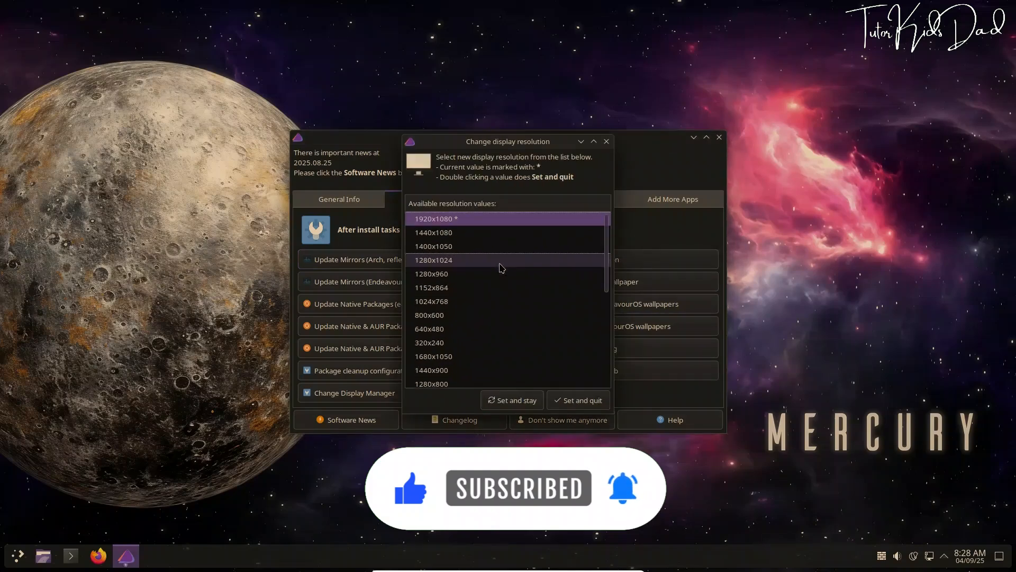
{"action": "left_click", "coordinate": [606, 141]}
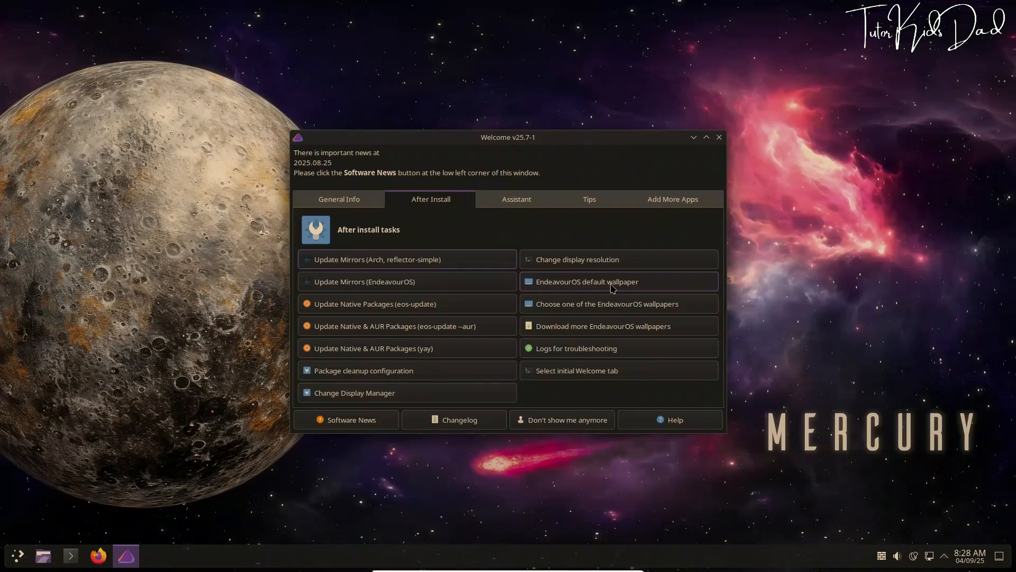
{"action": "left_click", "coordinate": [582, 305]}
{"action": "left_click", "coordinate": [492, 260]}
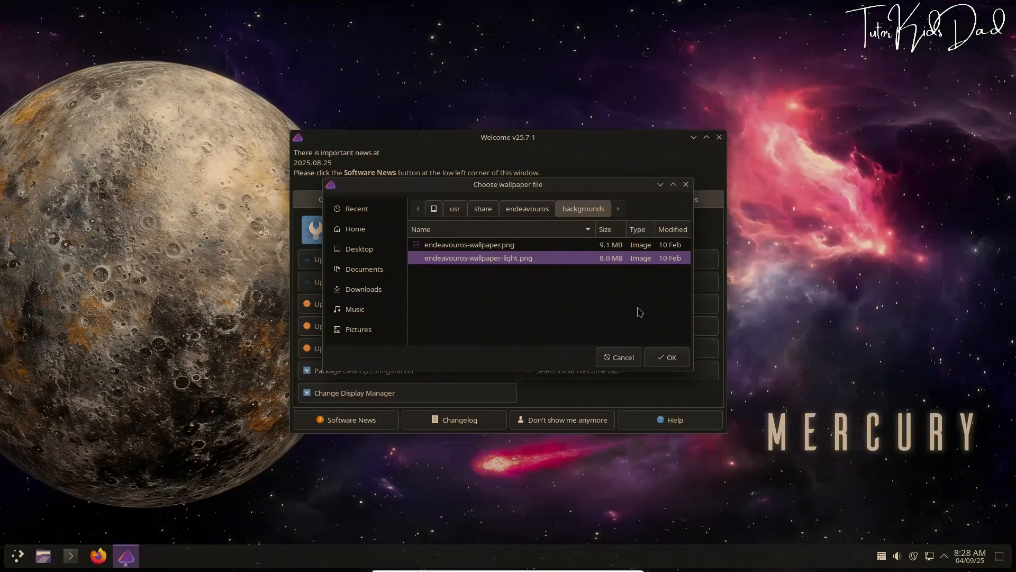
{"action": "left_click", "coordinate": [666, 357]}
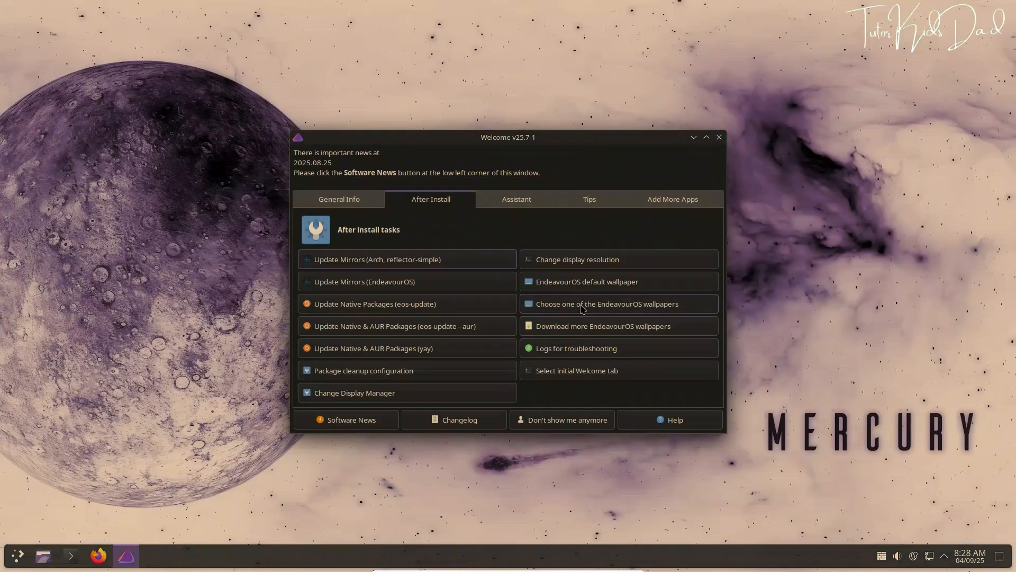
{"action": "left_click", "coordinate": [693, 138]}
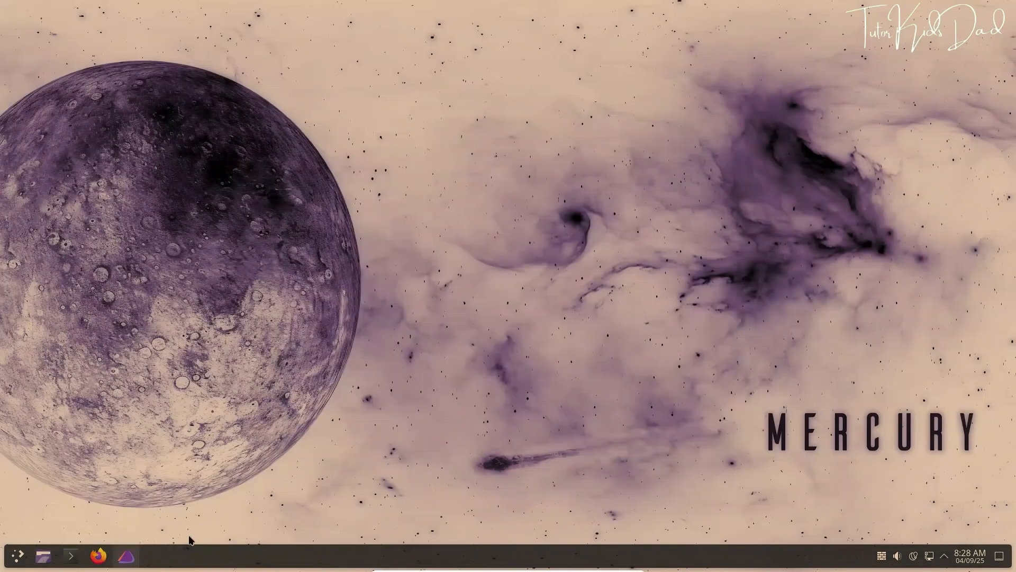
{"action": "left_click", "coordinate": [126, 556]}
{"action": "left_click", "coordinate": [572, 307]}
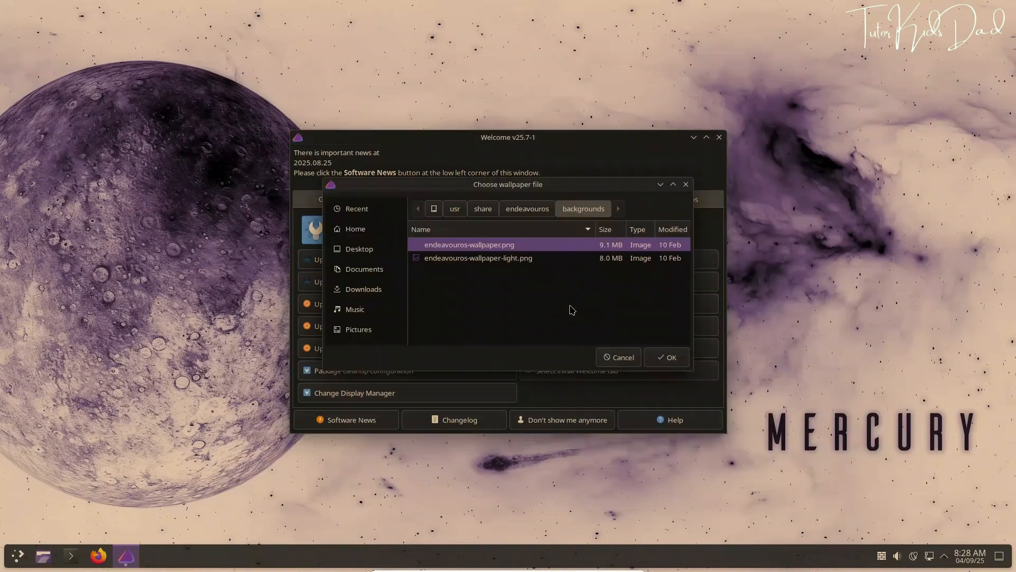
{"action": "left_click", "coordinate": [666, 358]}
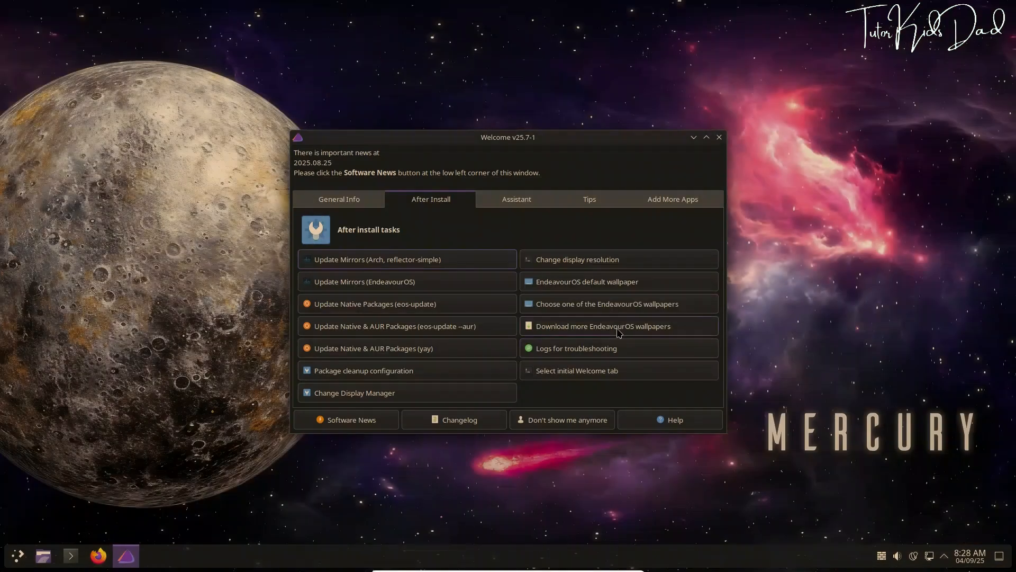
{"action": "left_click", "coordinate": [618, 329]}
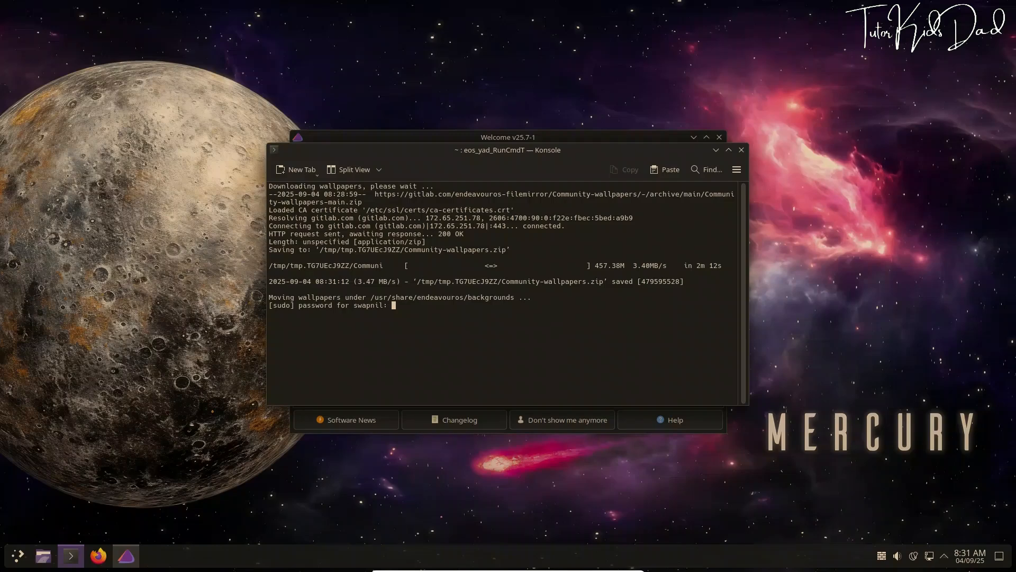
Finish the wallpaper download and apply Galileo-Neo-EndeavourOS-Arm.png from eos_wallpapers_community
{"action": "key", "text": "Return"}
{"action": "key", "text": "Return"}
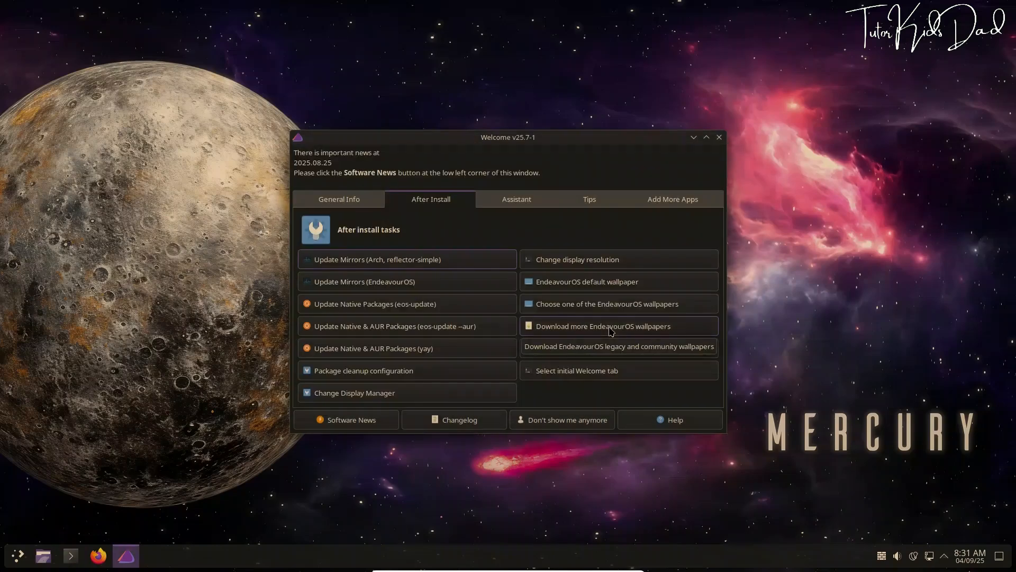
{"action": "left_click", "coordinate": [597, 305]}
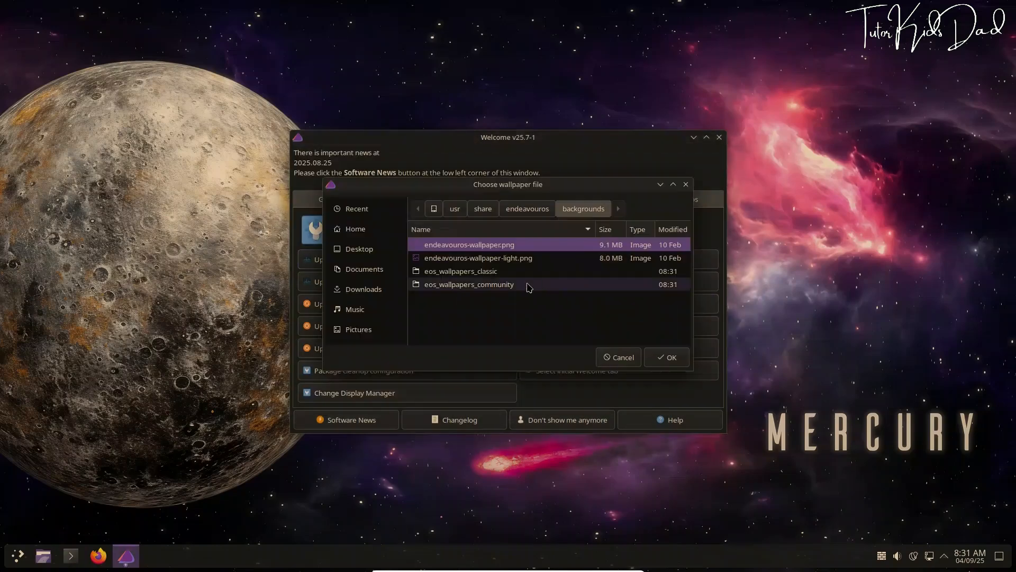
{"action": "double_click", "coordinate": [504, 284]}
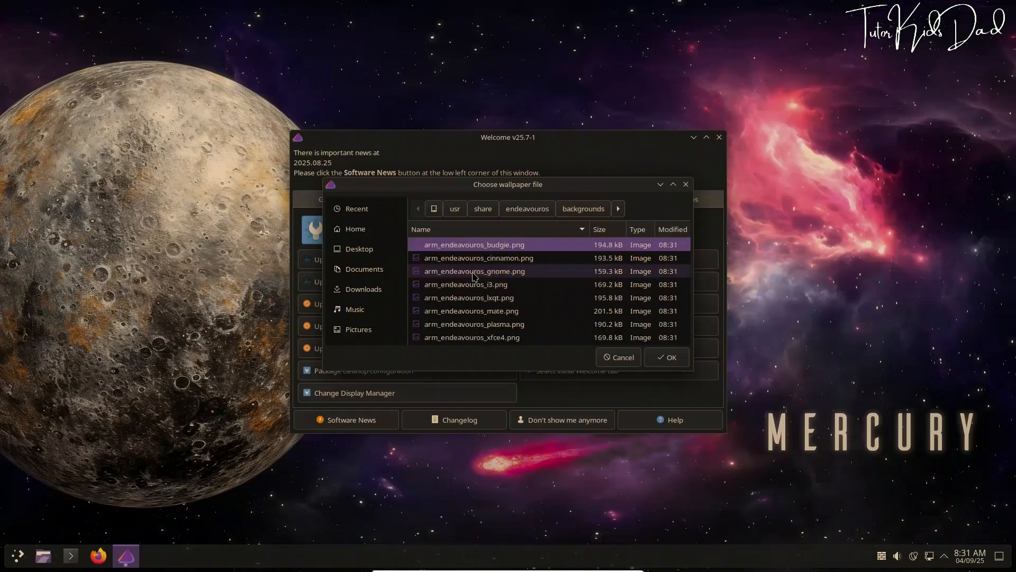
{"action": "scroll", "coordinate": [529, 286], "scroll_direction": "down", "scroll_amount": 10}
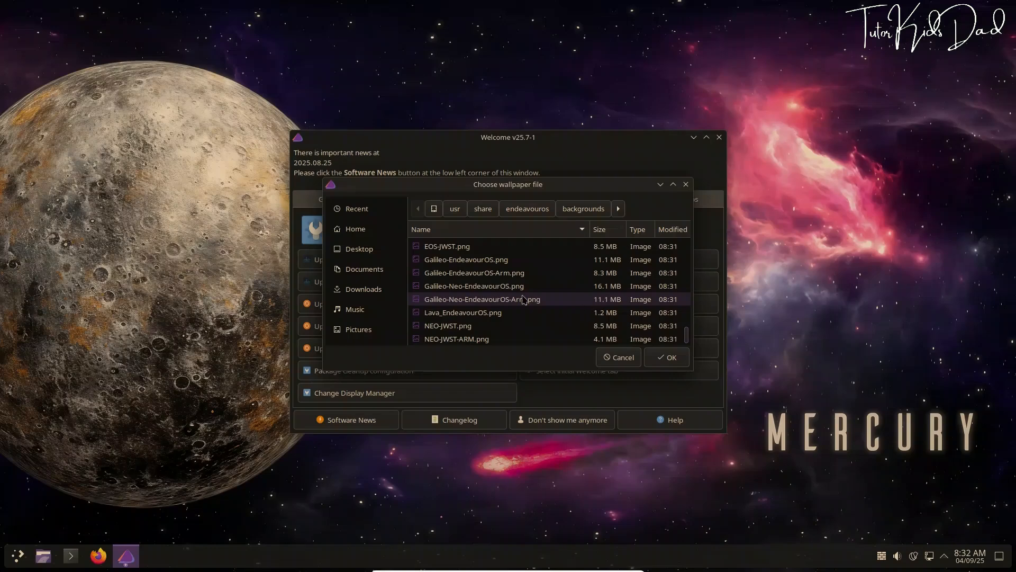
{"action": "left_click", "coordinate": [483, 300]}
{"action": "left_click", "coordinate": [655, 357]}
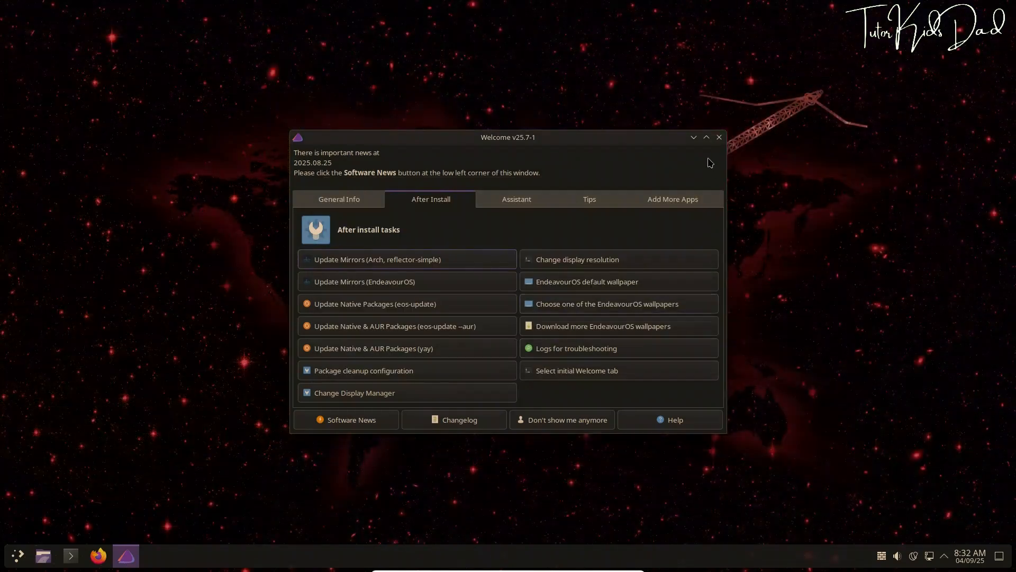
View the Galileo wallpaper on the desktop, then restore the default Mercury wallpaper
{"action": "left_click", "coordinate": [693, 139]}
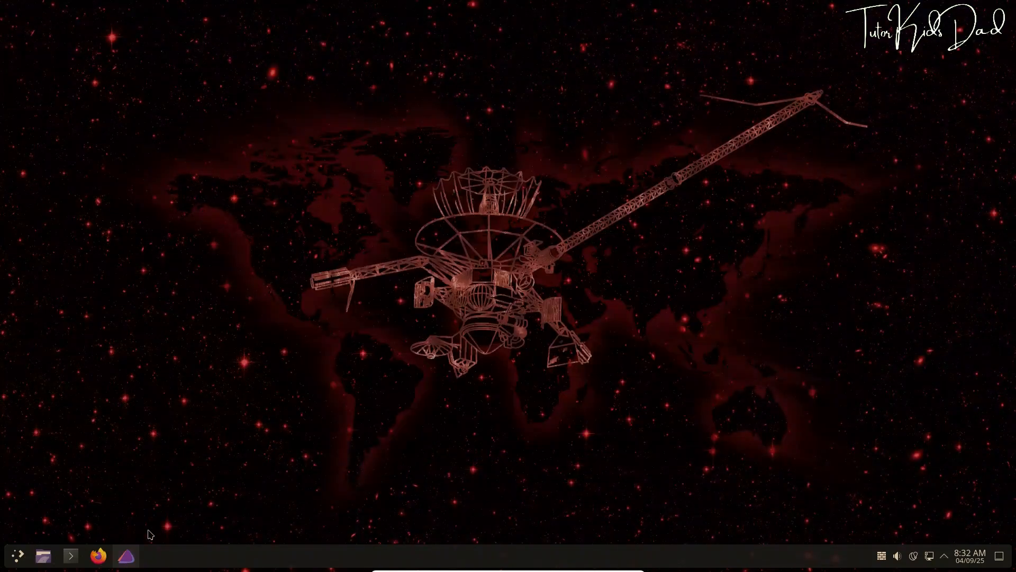
{"action": "left_click", "coordinate": [126, 556]}
{"action": "left_click", "coordinate": [590, 285]}
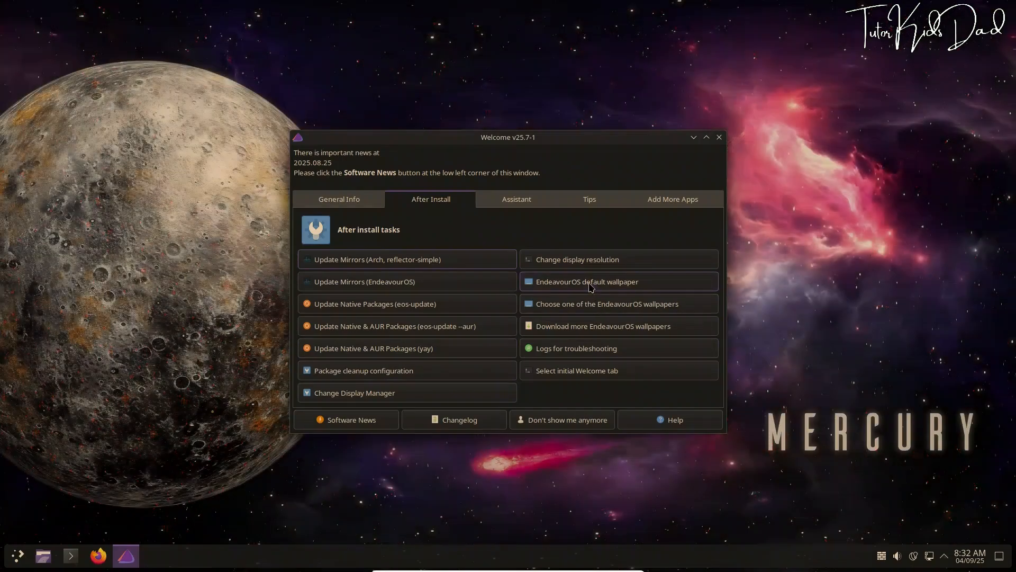
Keep tab 2 (After Install) as Welcome's starting tab, then show the Assistant tab
{"action": "left_click", "coordinate": [581, 373]}
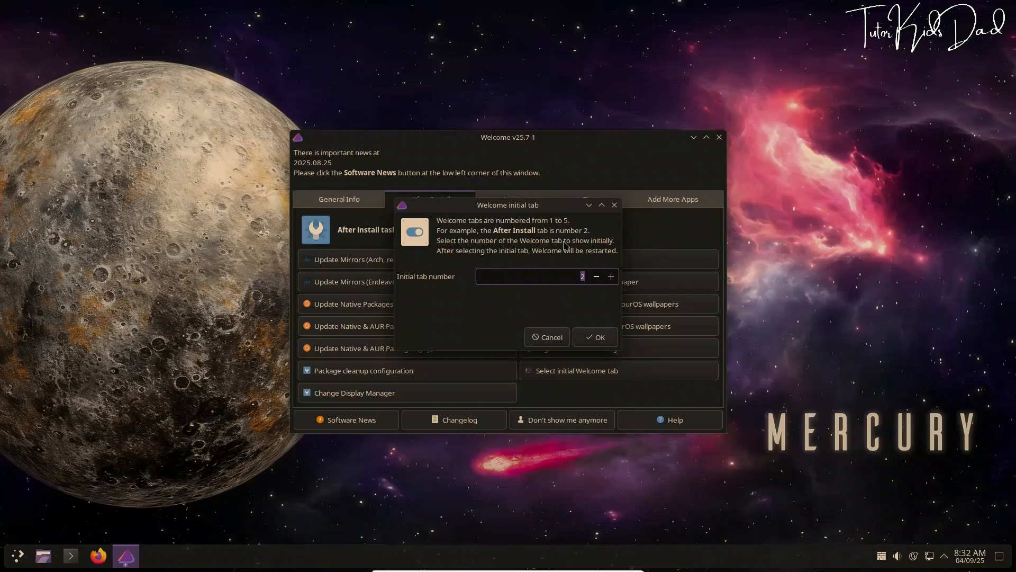
{"action": "left_click", "coordinate": [590, 332]}
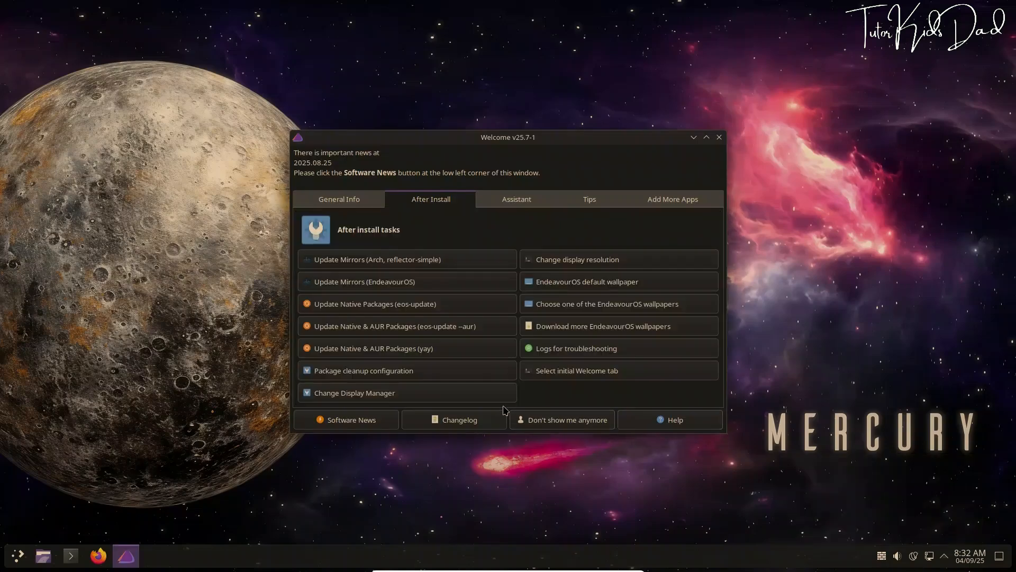
{"action": "left_click", "coordinate": [511, 203]}
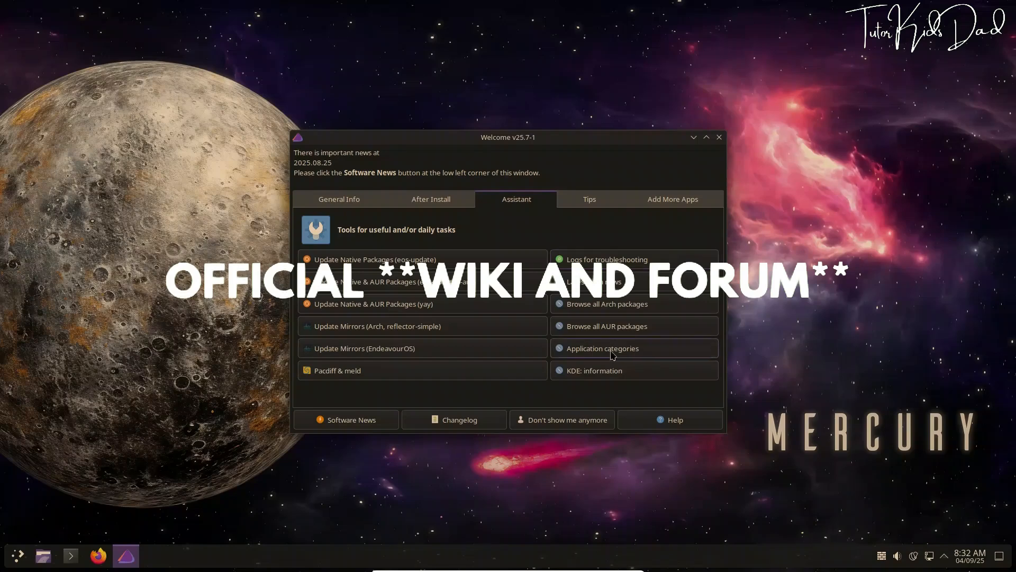
{"action": "left_click", "coordinate": [609, 376]}
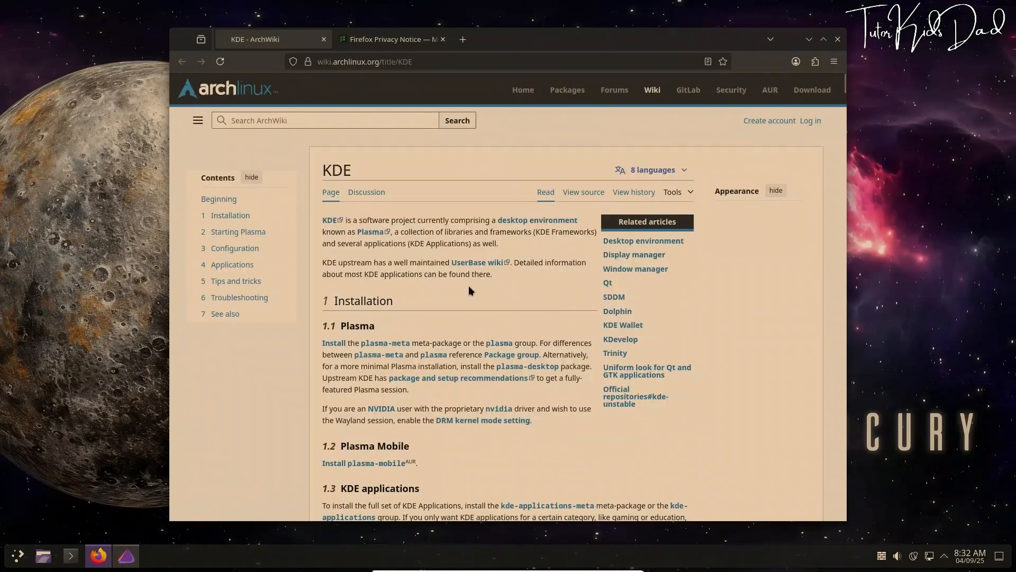
{"action": "scroll", "coordinate": [468, 287], "scroll_direction": "down", "scroll_amount": 20}
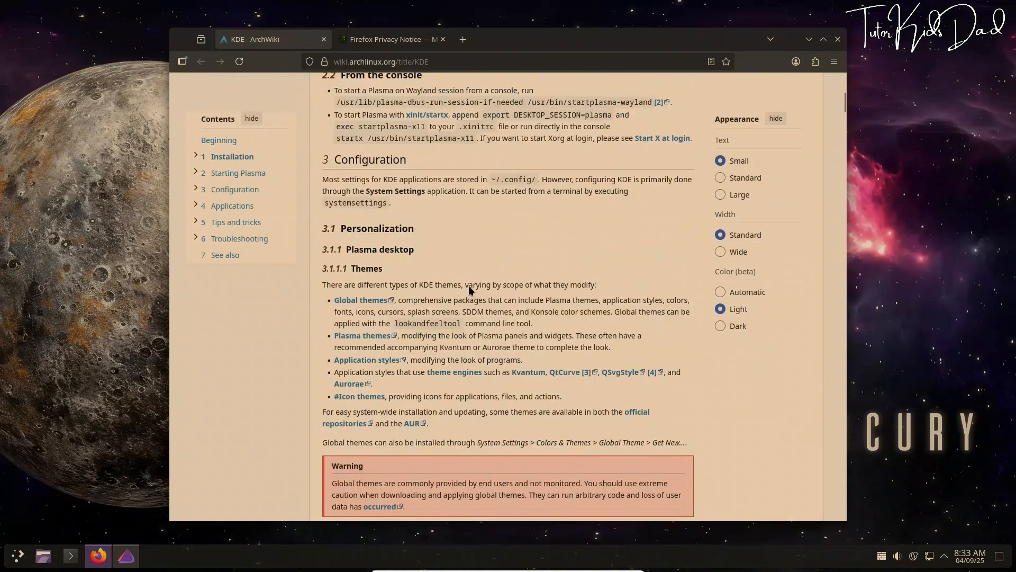
{"action": "scroll", "coordinate": [563, 211], "scroll_direction": "down", "scroll_amount": 15}
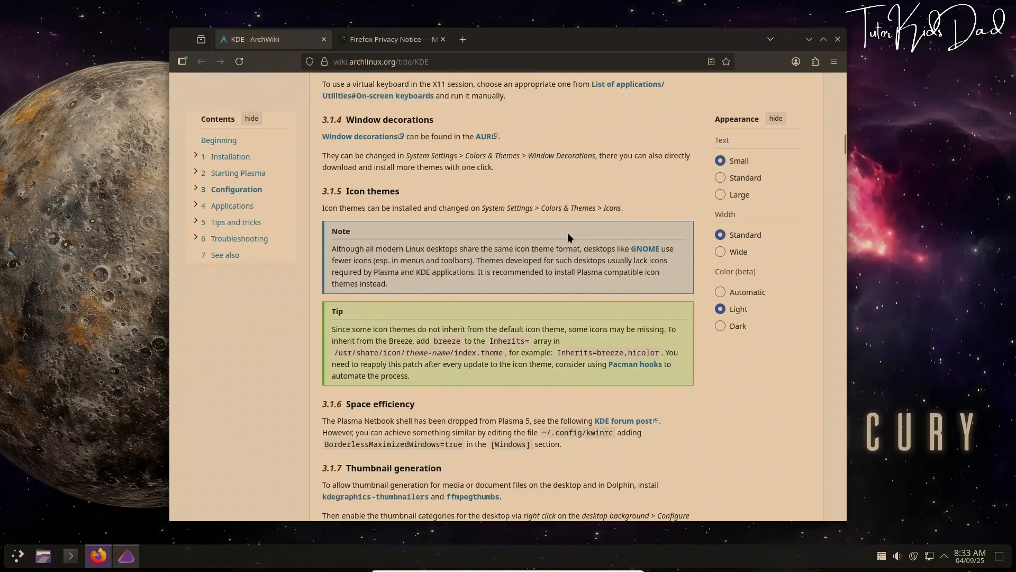
{"action": "left_click", "coordinate": [837, 39]}
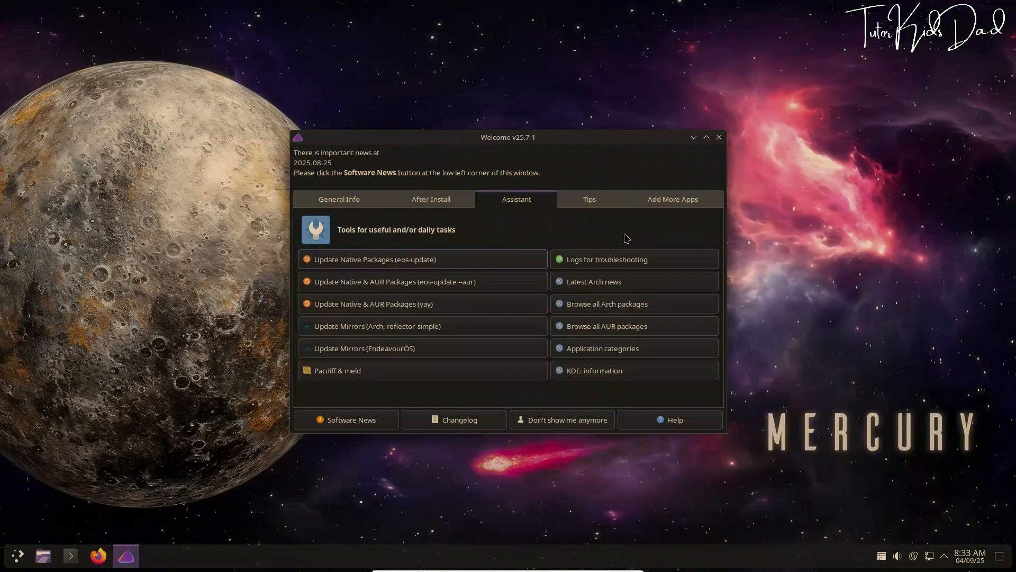
Open the NVIDIA tips, scroll the Discovery Nvidia category page, and close Firefox
{"action": "left_click", "coordinate": [590, 201]}
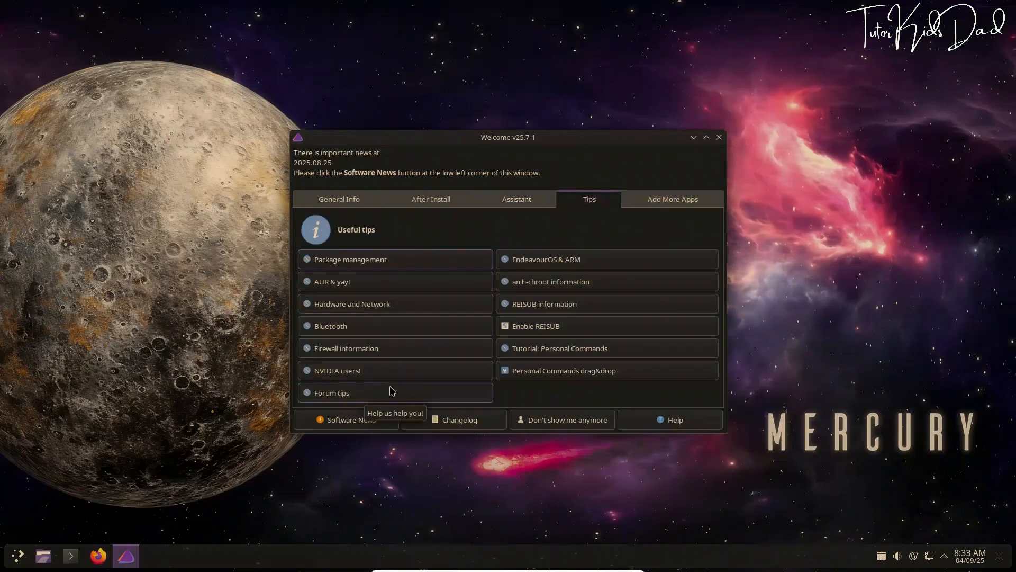
{"action": "left_click", "coordinate": [369, 372]}
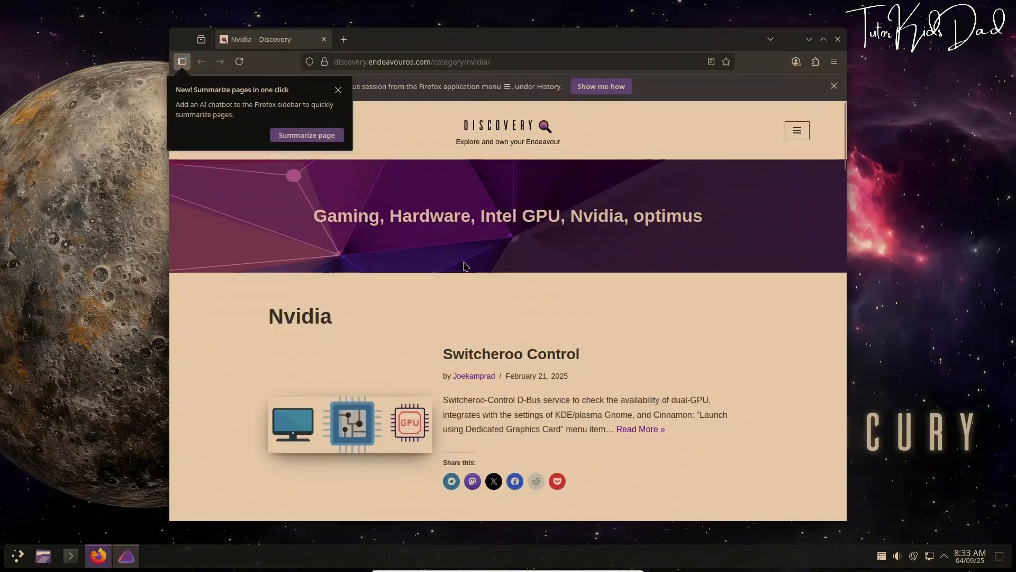
{"action": "left_click", "coordinate": [339, 90]}
{"action": "scroll", "coordinate": [654, 357], "scroll_direction": "down", "scroll_amount": 15}
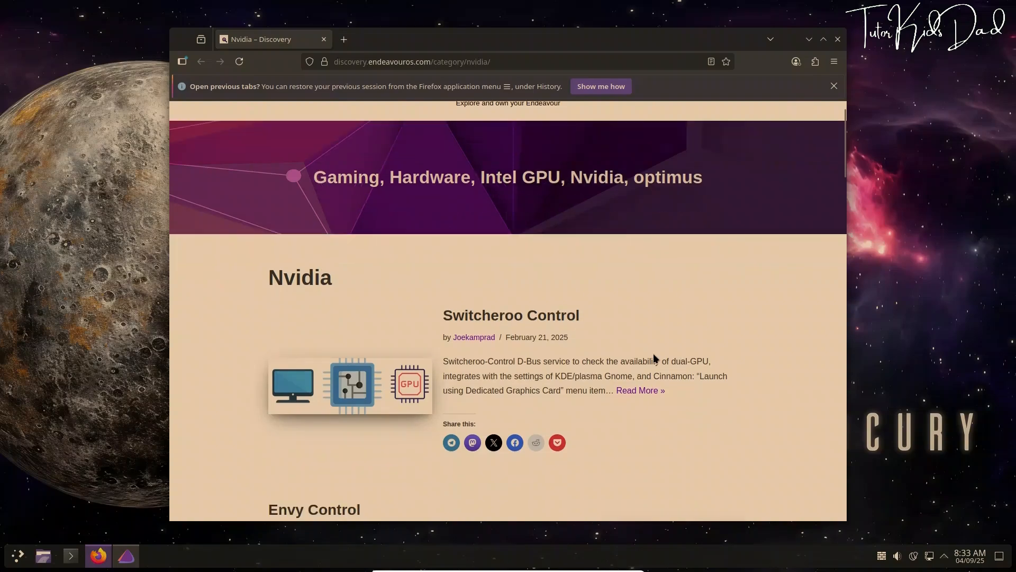
{"action": "scroll", "coordinate": [654, 358], "scroll_direction": "down", "scroll_amount": 8}
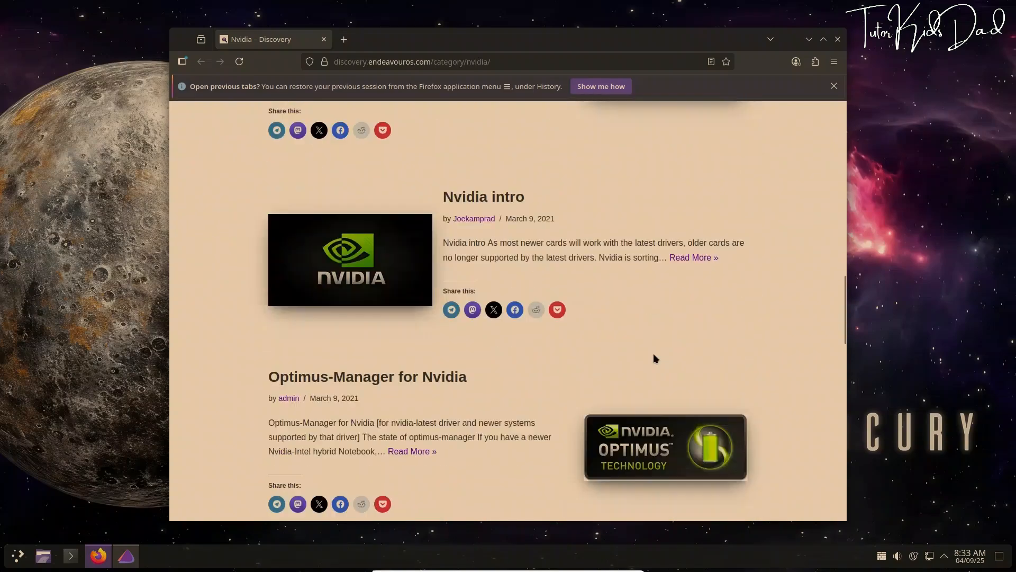
{"action": "scroll", "coordinate": [653, 354], "scroll_direction": "down", "scroll_amount": 10}
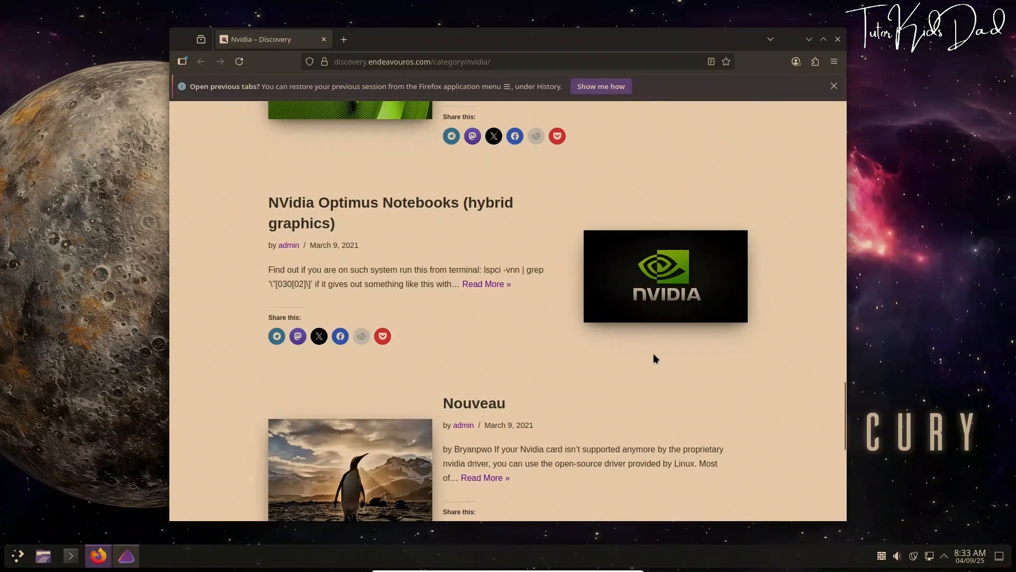
{"action": "left_click", "coordinate": [838, 40]}
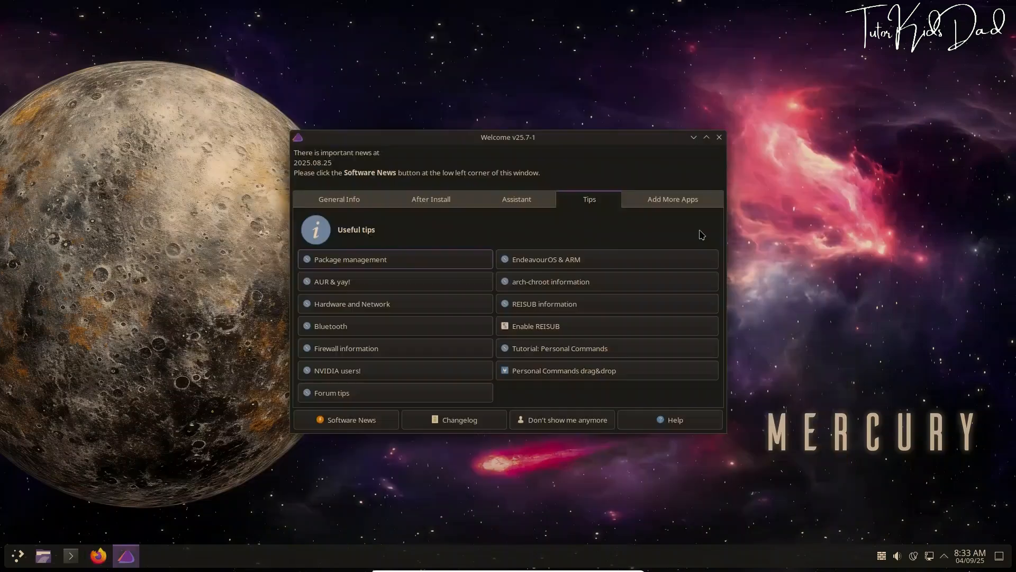
Open Add More Apps and peek into the Audio Players, Office and PDF Viewers categories
{"action": "left_click", "coordinate": [658, 204]}
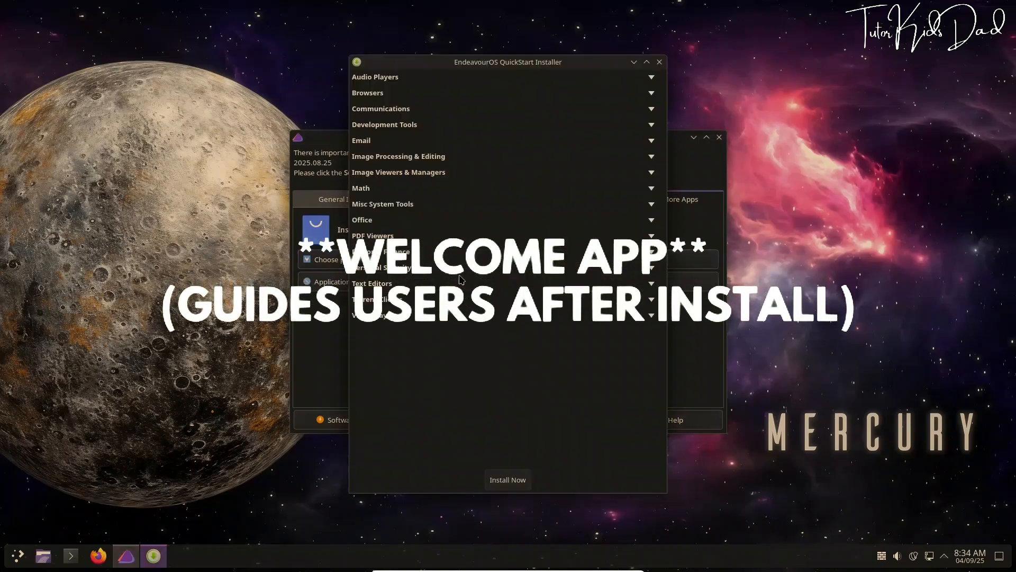
{"action": "left_click", "coordinate": [654, 78]}
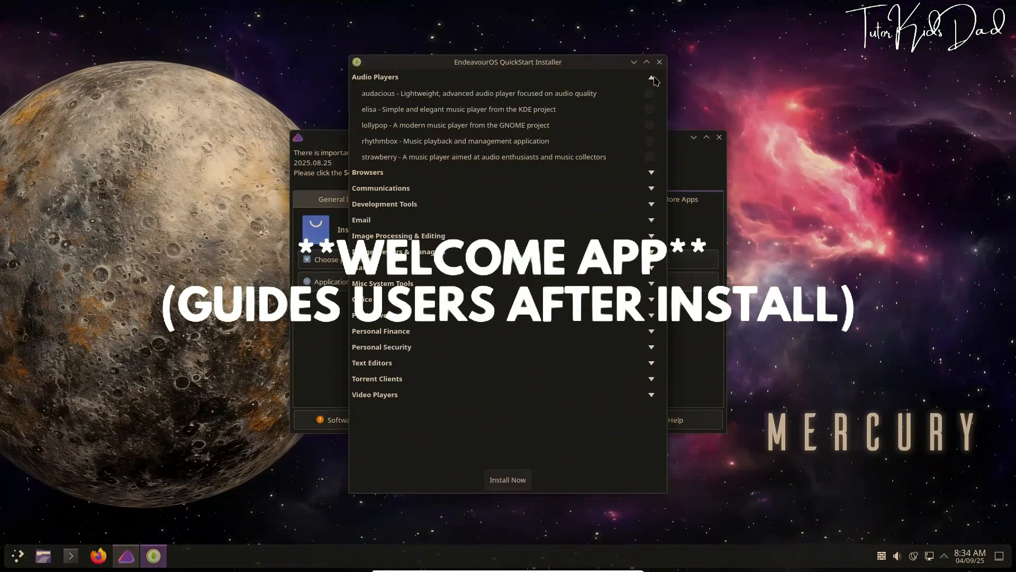
{"action": "left_click", "coordinate": [654, 78]}
{"action": "left_click", "coordinate": [653, 221]}
{"action": "left_click", "coordinate": [652, 222]}
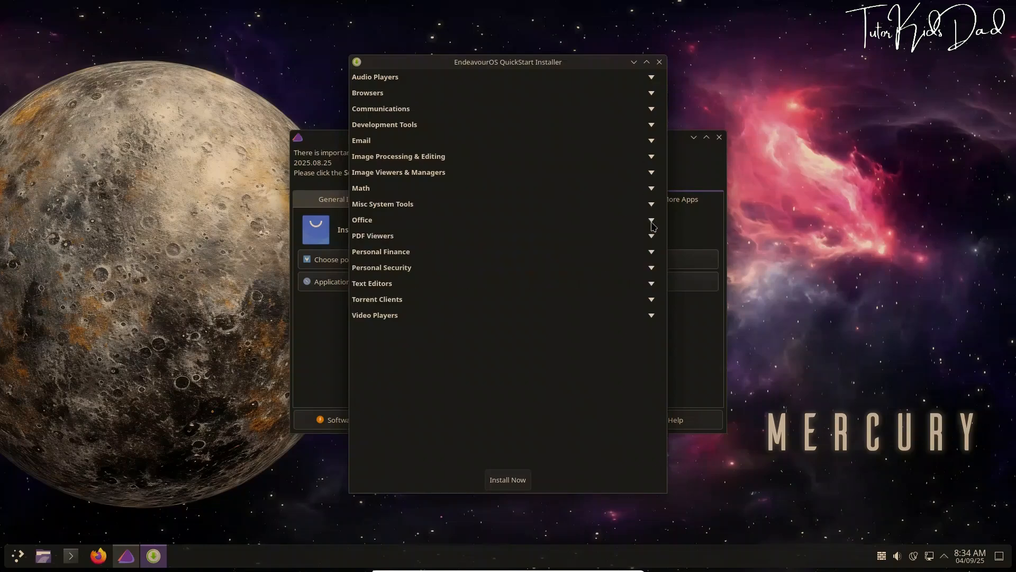
{"action": "left_click", "coordinate": [652, 238]}
{"action": "left_click", "coordinate": [652, 240]}
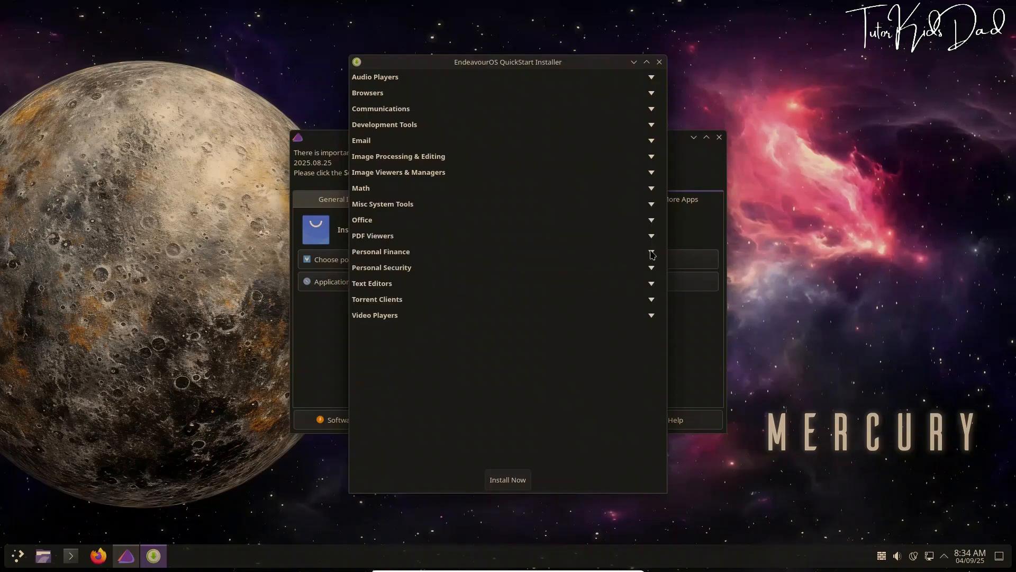
Peek into Video Players and Image Processing, close QuickStart, and open Software News
{"action": "left_click", "coordinate": [652, 317]}
{"action": "left_click", "coordinate": [652, 318]}
{"action": "left_click", "coordinate": [652, 157]}
{"action": "left_click", "coordinate": [652, 158]}
{"action": "left_click", "coordinate": [660, 62]}
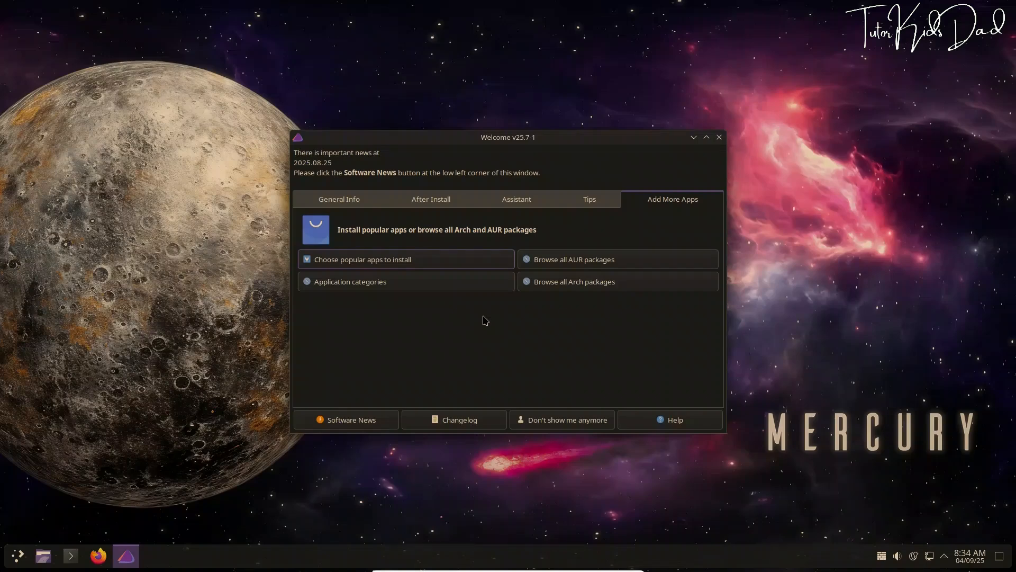
{"action": "left_click", "coordinate": [366, 417]}
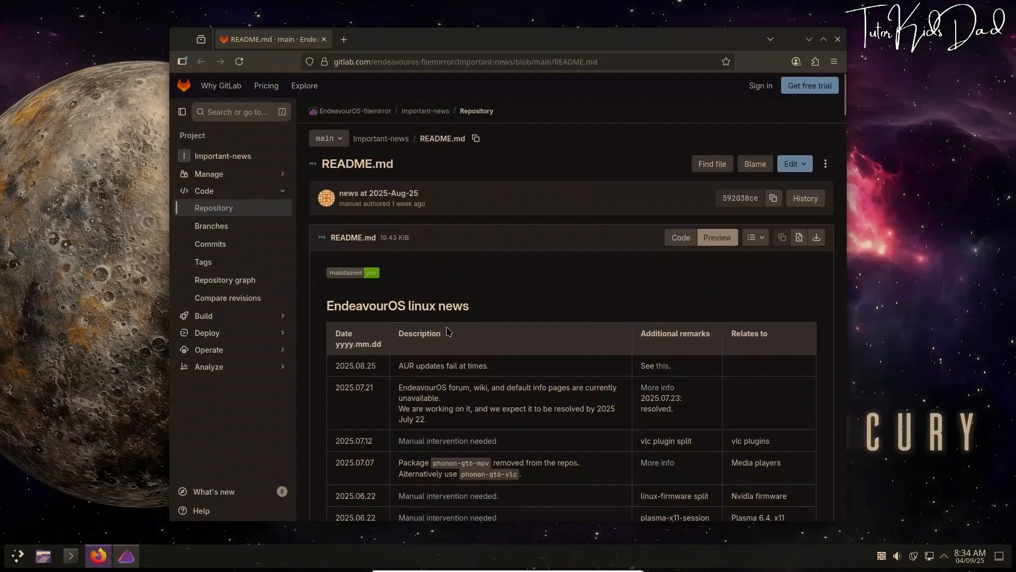
Scroll the EndeavourOS news README, then close Firefox and the Welcome window
{"action": "scroll", "coordinate": [448, 331], "scroll_direction": "down", "scroll_amount": 2}
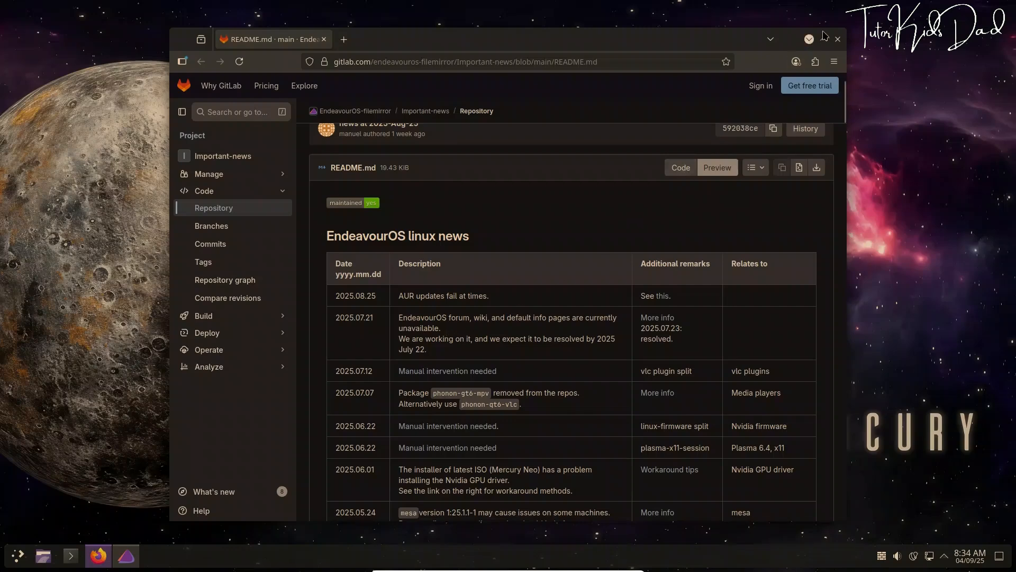
{"action": "left_click", "coordinate": [838, 39]}
{"action": "left_click", "coordinate": [719, 137]}
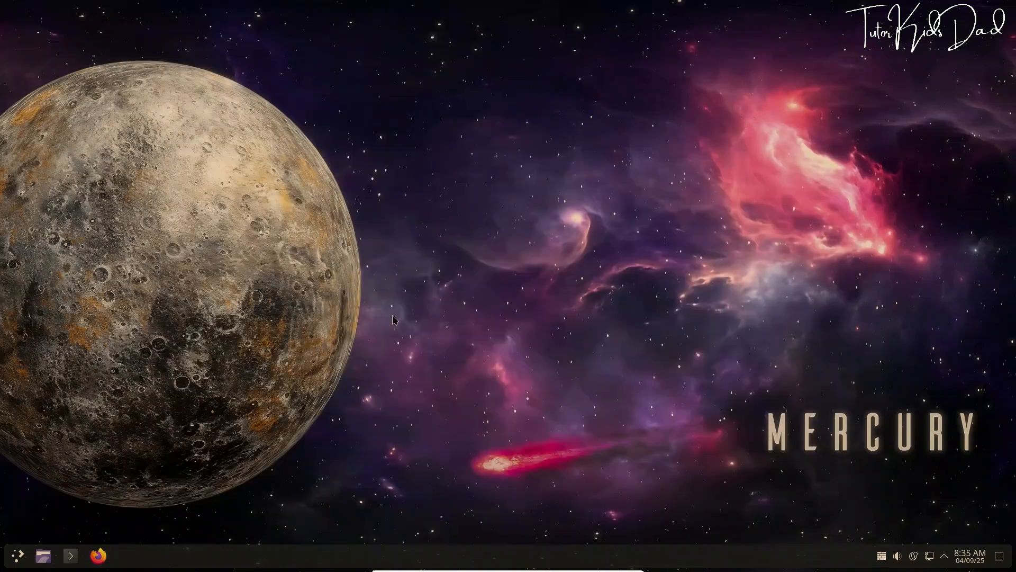
Shut the computer down from the launcher, and after restart launch System Settings
{"action": "left_click", "coordinate": [18, 557]}
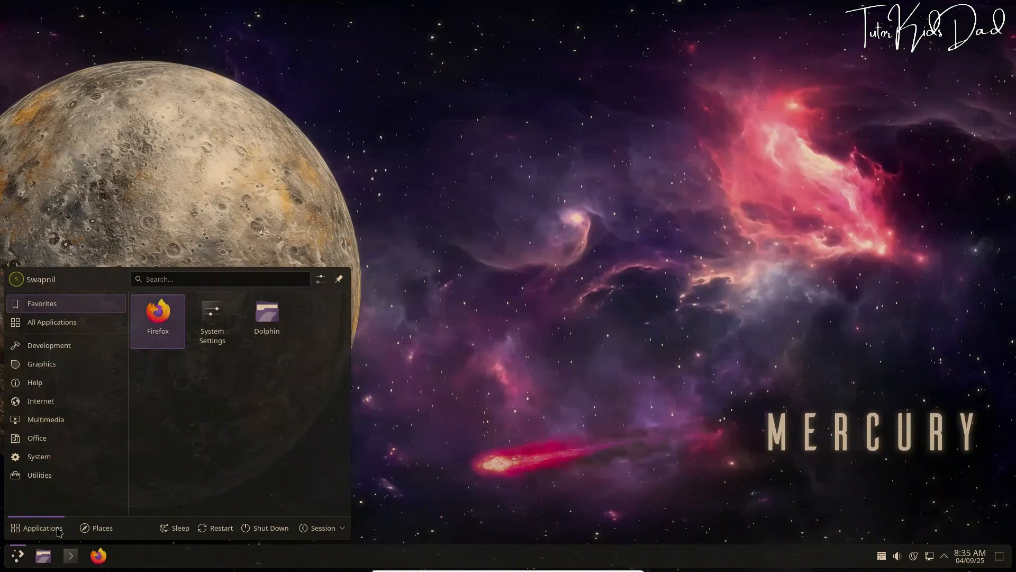
{"action": "left_click", "coordinate": [266, 532]}
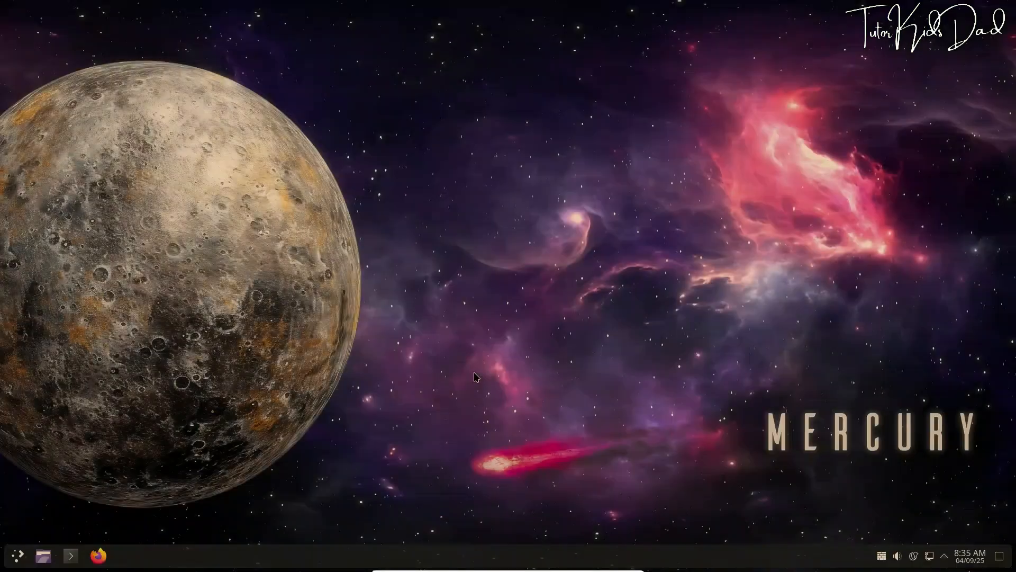
{"action": "left_click", "coordinate": [18, 556]}
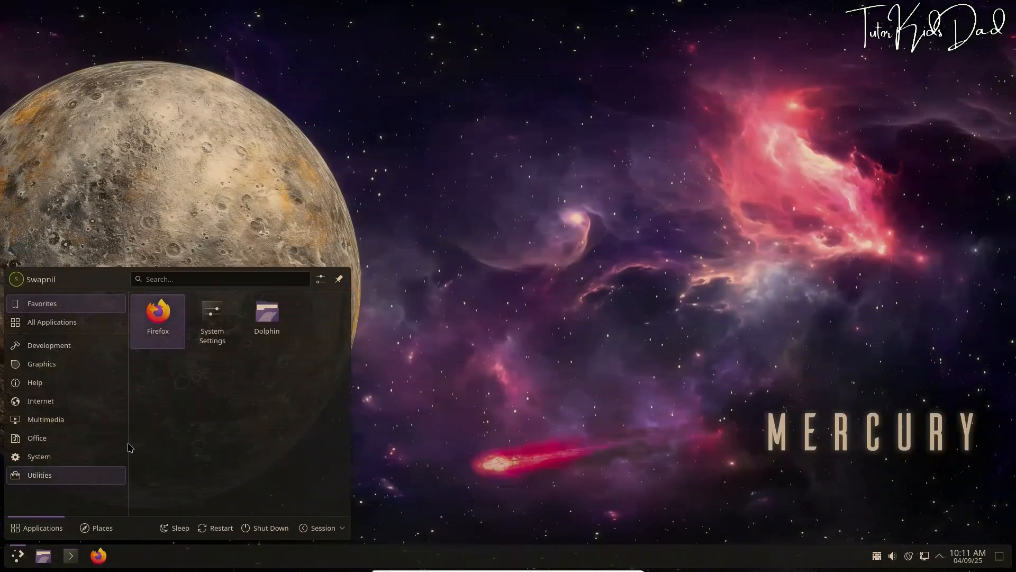
{"action": "left_click", "coordinate": [211, 316]}
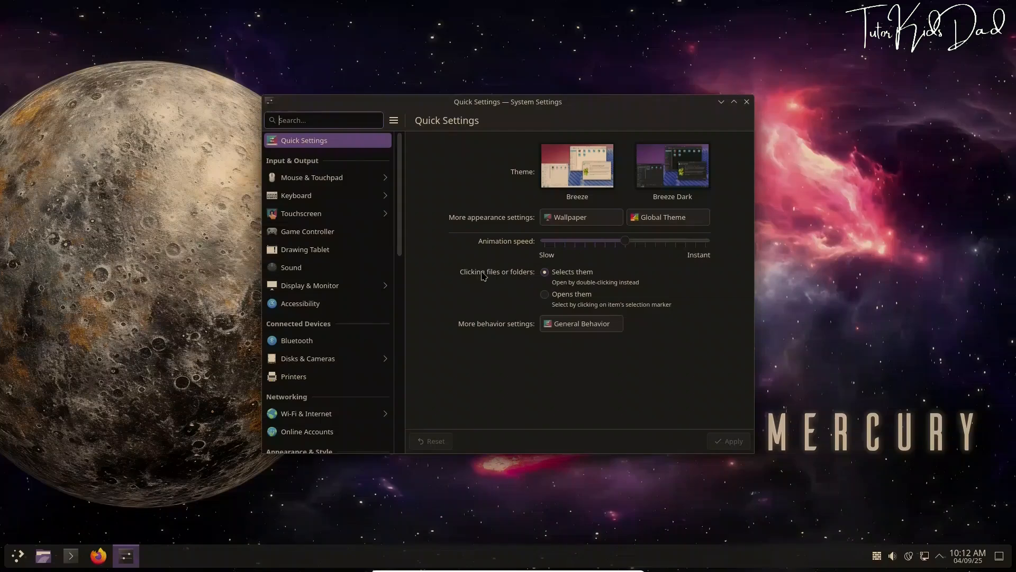
Apply the light Breeze theme in Quick Settings and bring up the Global Theme list
{"action": "left_click", "coordinate": [575, 180]}
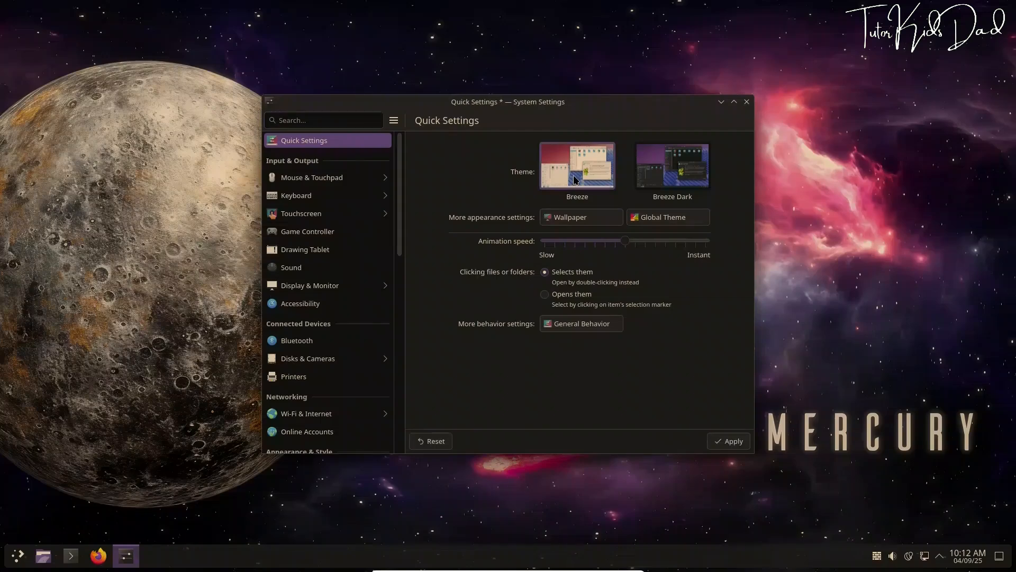
{"action": "left_click", "coordinate": [717, 444]}
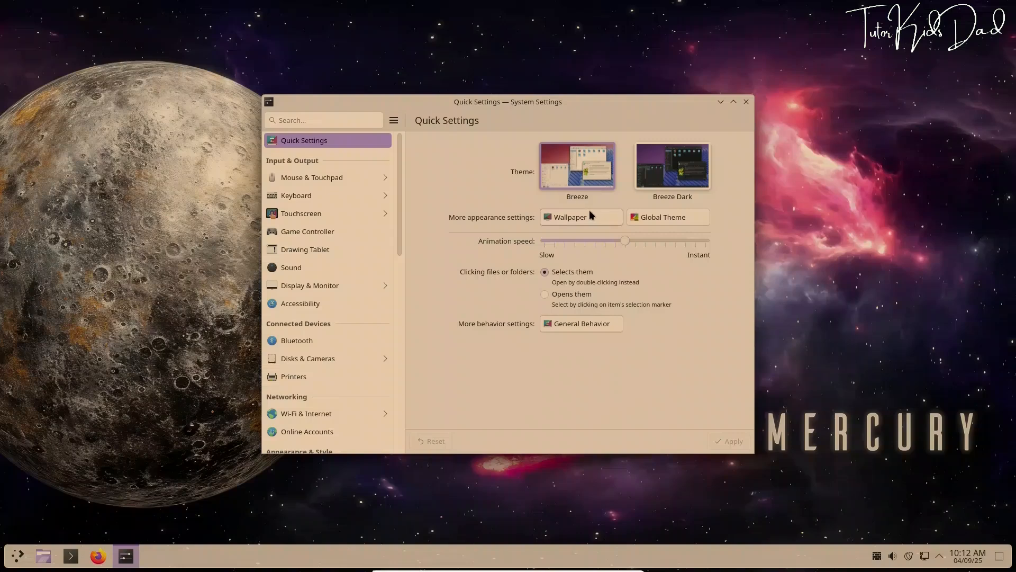
{"action": "left_click", "coordinate": [652, 219]}
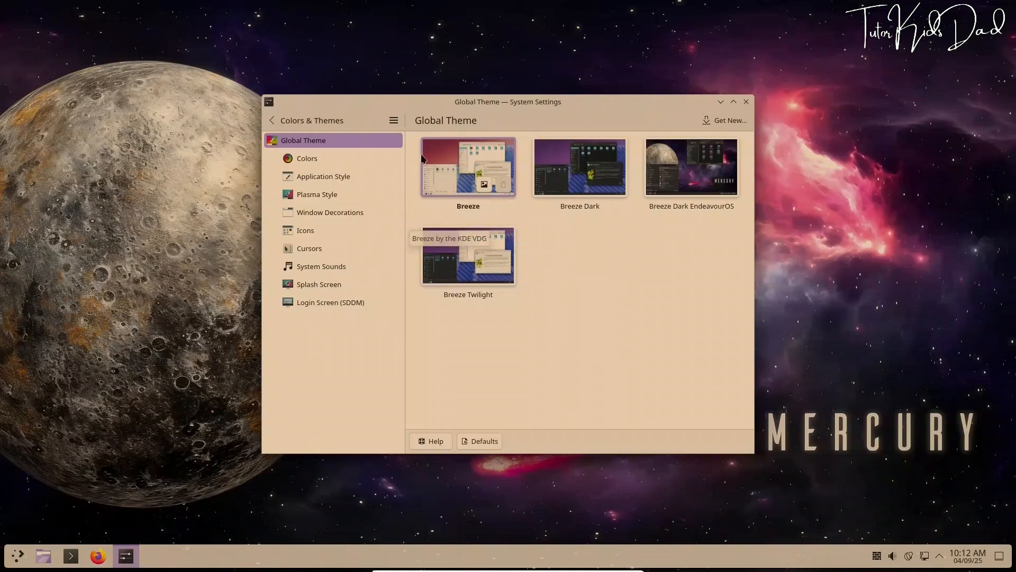
Look through Colors and Application Style, then apply the Breeze Light Plasma style
{"action": "left_click", "coordinate": [302, 161]}
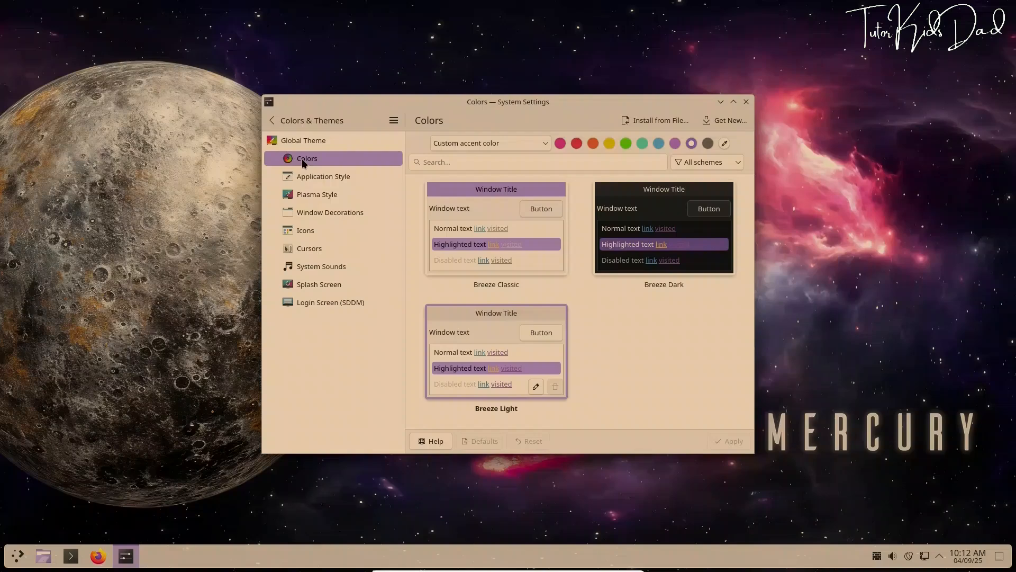
{"action": "left_click", "coordinate": [310, 177]}
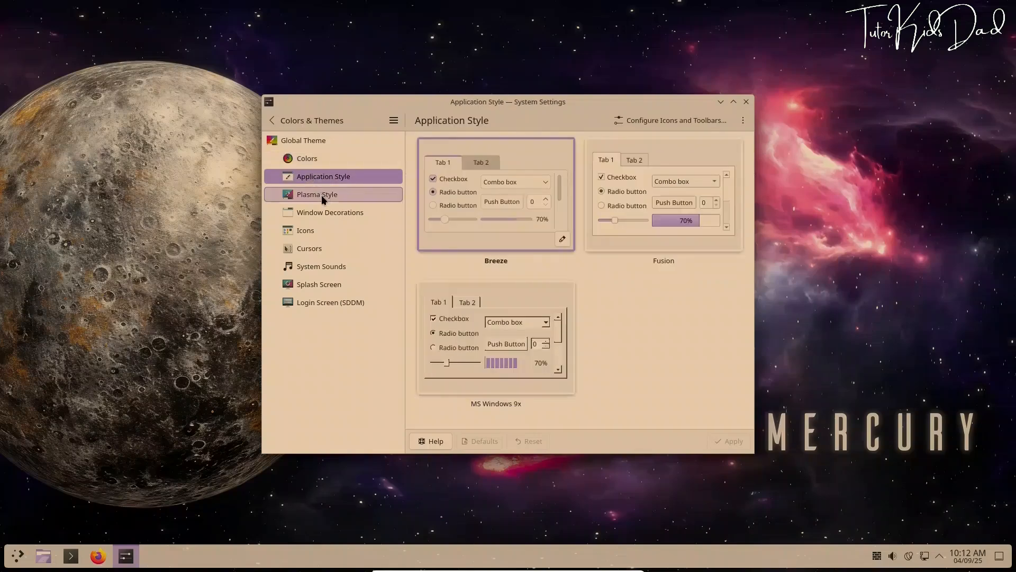
{"action": "left_click", "coordinate": [322, 196]}
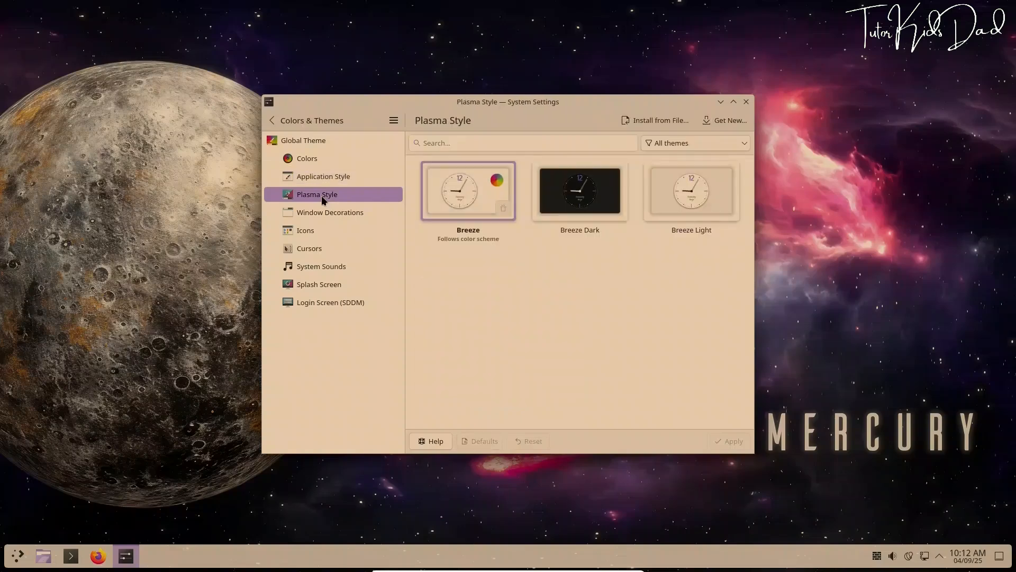
{"action": "left_click", "coordinate": [696, 199]}
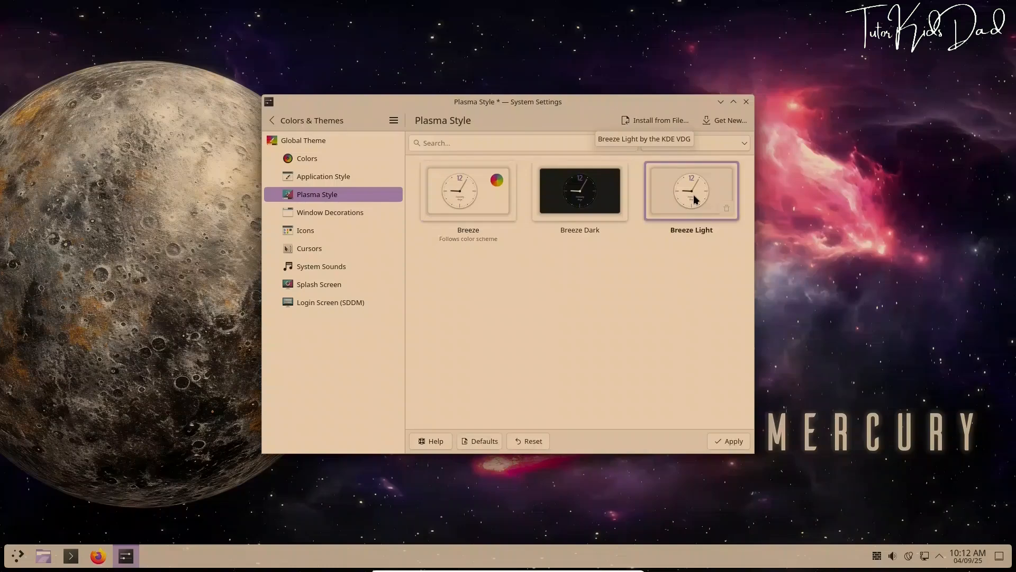
{"action": "left_click", "coordinate": [723, 444]}
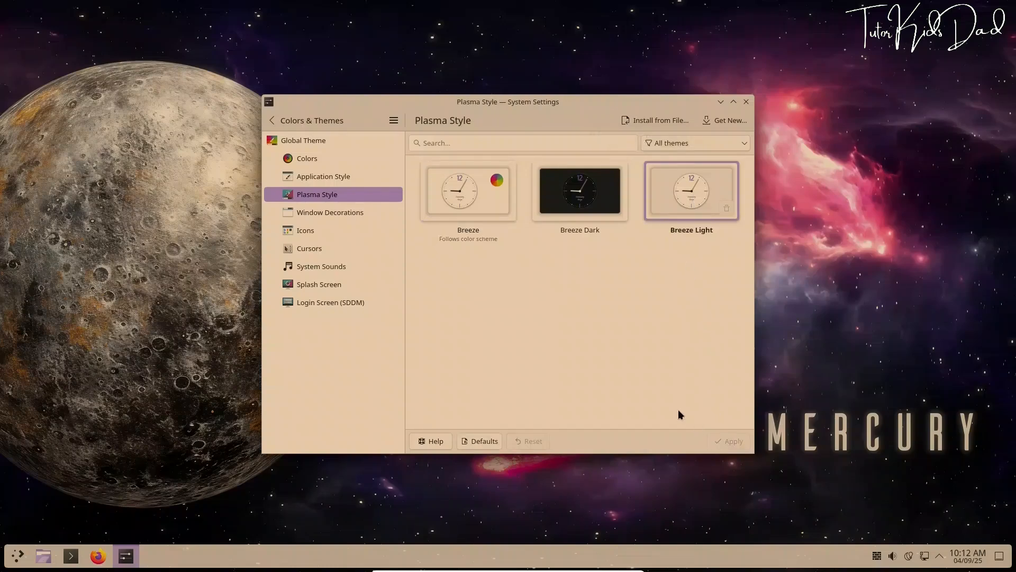
Apply Breeze, then settle on Breeze Dark as the Plasma style and view Window Decorations
{"action": "left_click", "coordinate": [485, 203]}
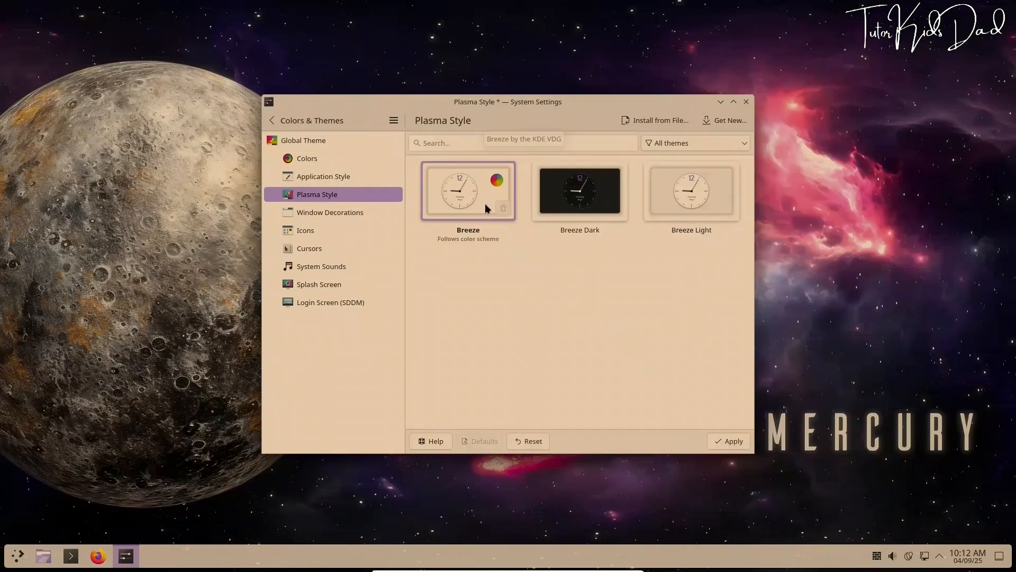
{"action": "left_click", "coordinate": [734, 443]}
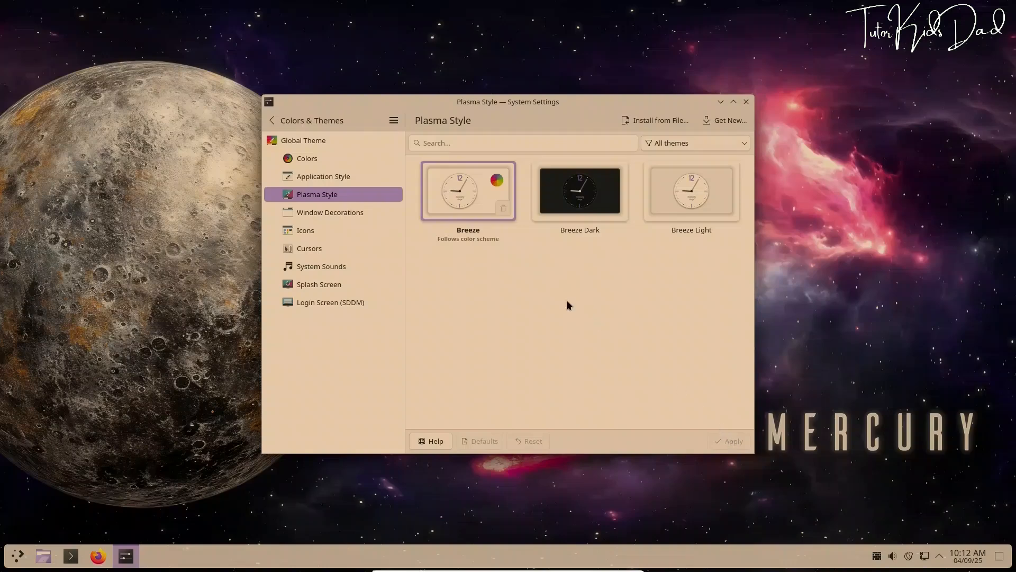
{"action": "left_click", "coordinate": [563, 211]}
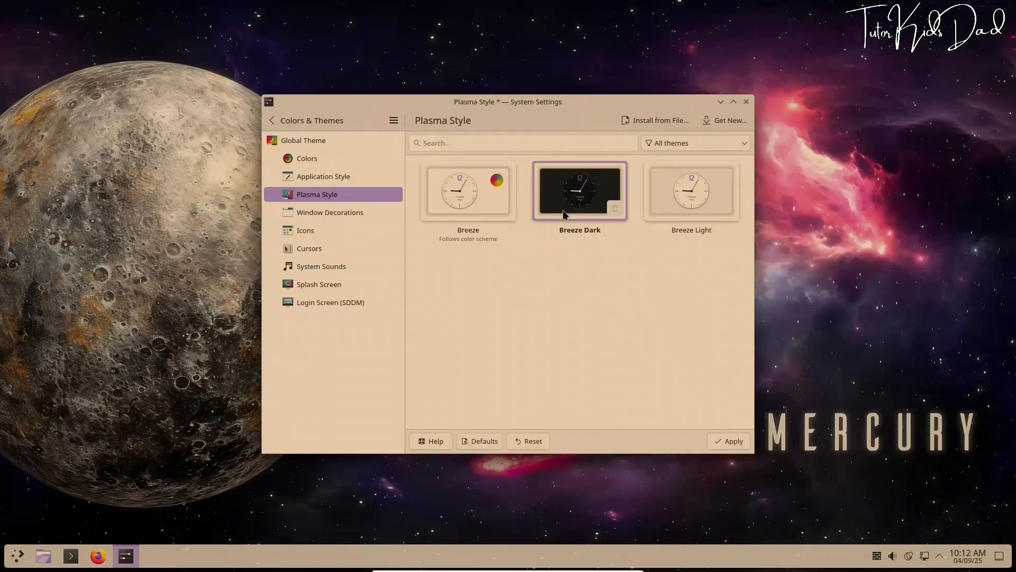
{"action": "left_click", "coordinate": [734, 441]}
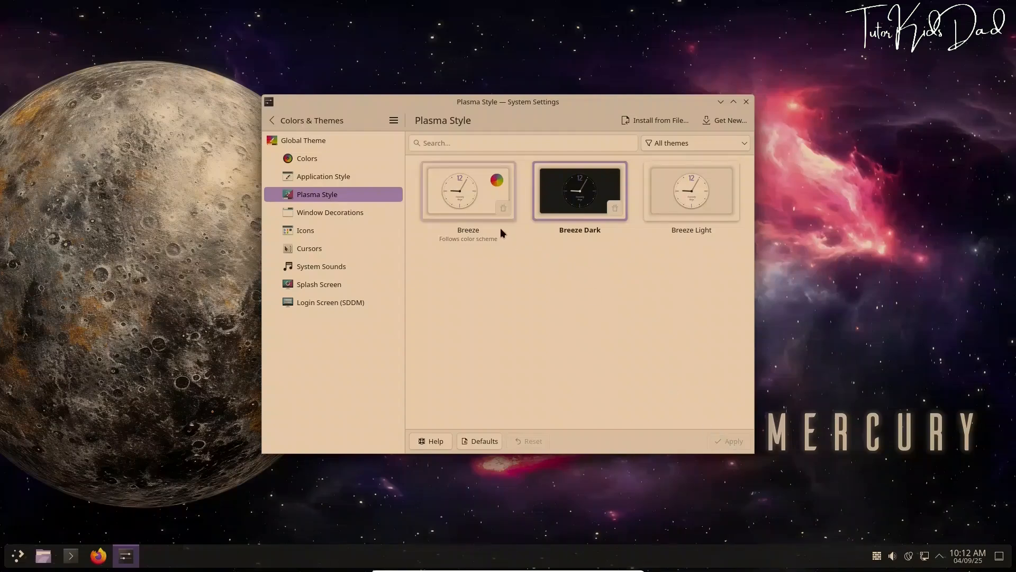
{"action": "left_click", "coordinate": [355, 211]}
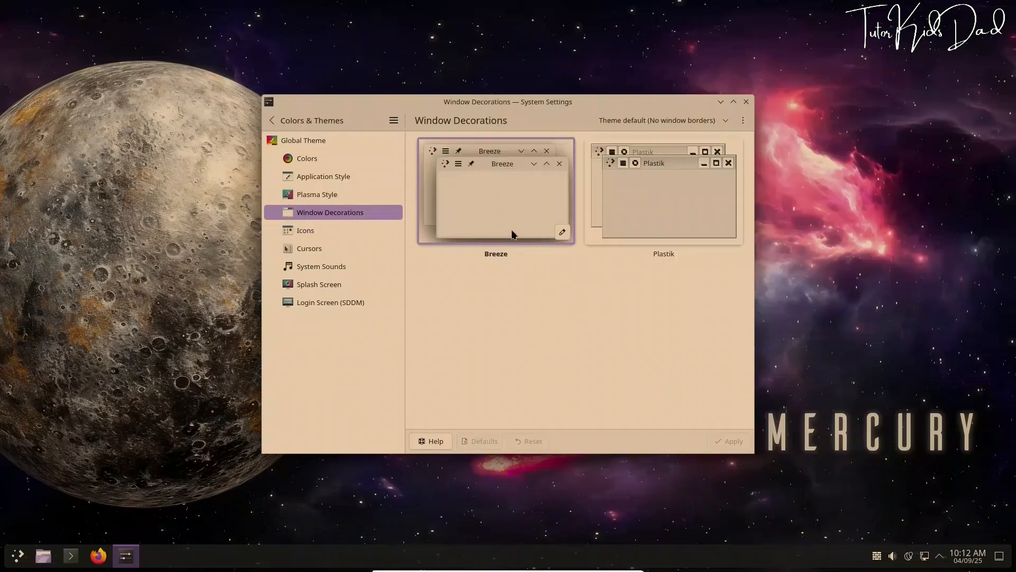
Apply the Qogir-dark icon theme and start Dolphin to see the new icons
{"action": "left_click", "coordinate": [364, 230]}
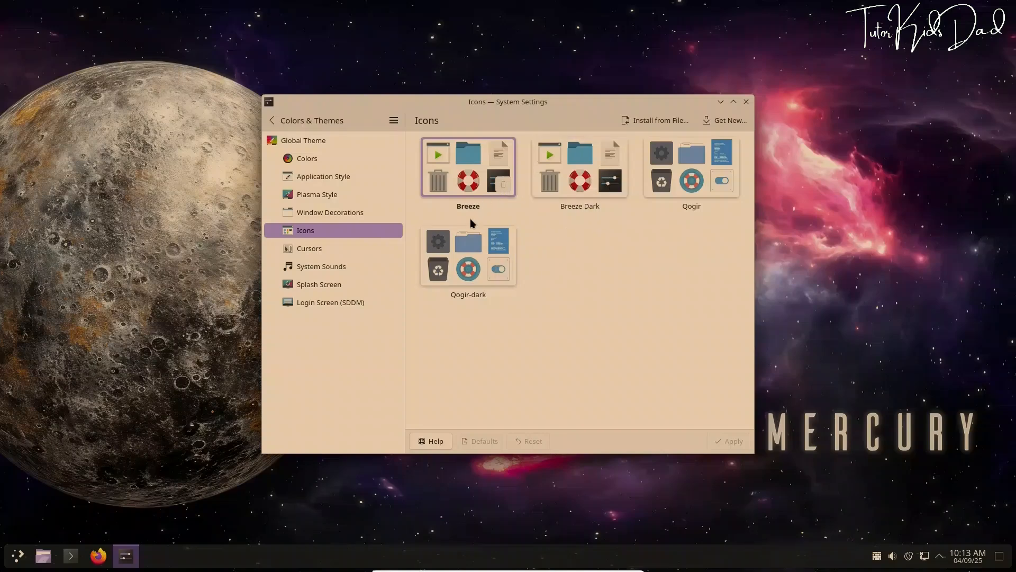
{"action": "left_click", "coordinate": [479, 251]}
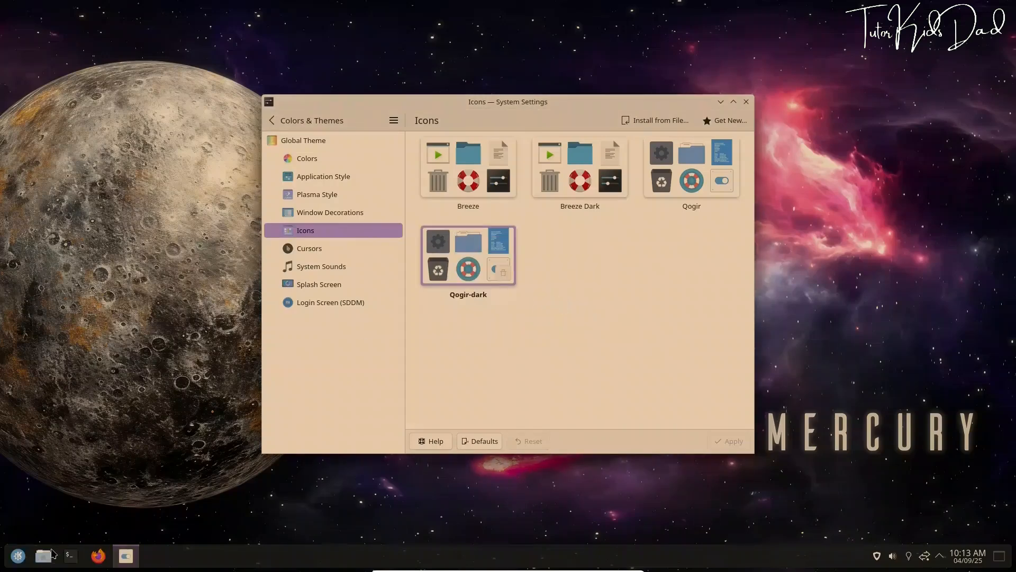
{"action": "left_click", "coordinate": [46, 553]}
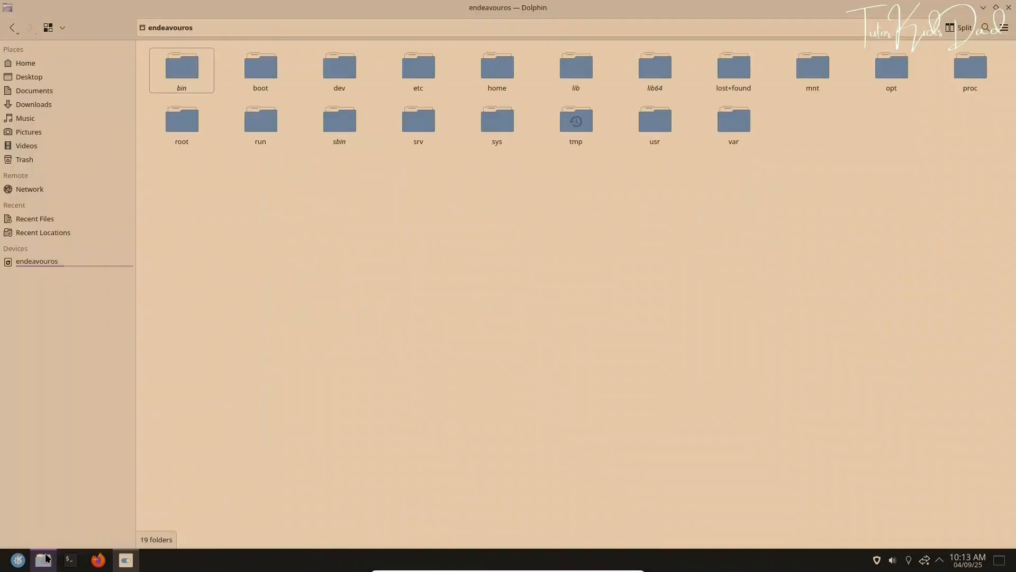
Minimize Dolphin after viewing the root folders, returning to the Cursors page
{"action": "left_click", "coordinate": [46, 558]}
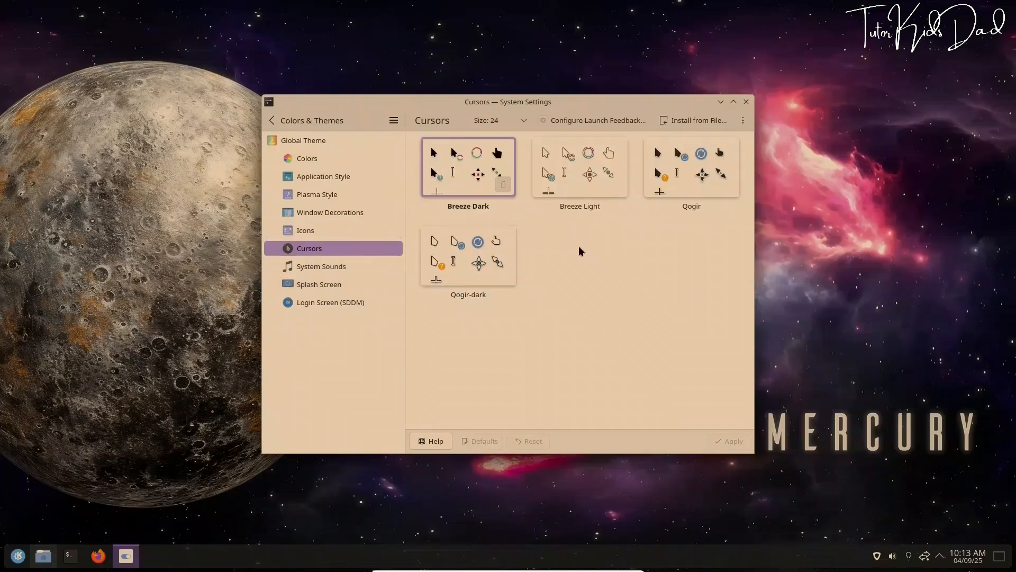
Try the Breeze Light and Qogir cursors, finally applying Qogir-dark as the cursor theme
{"action": "left_click", "coordinate": [576, 180]}
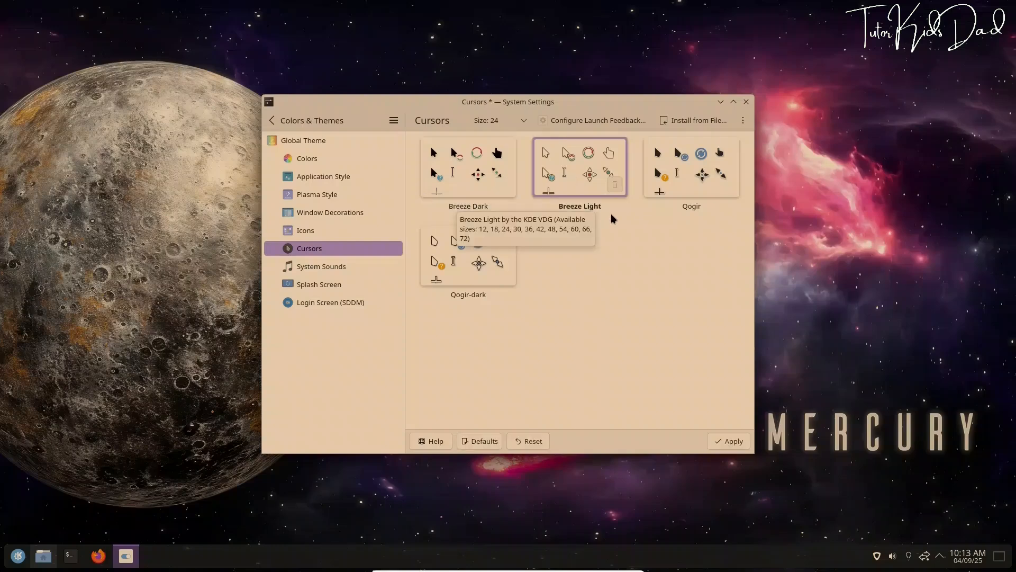
{"action": "left_click", "coordinate": [723, 441]}
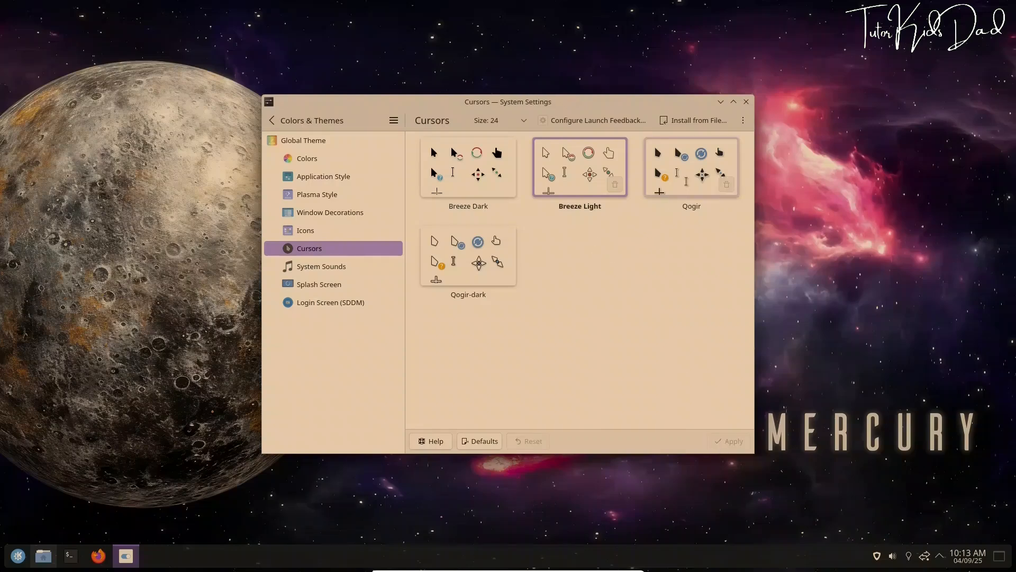
{"action": "left_click", "coordinate": [686, 181]}
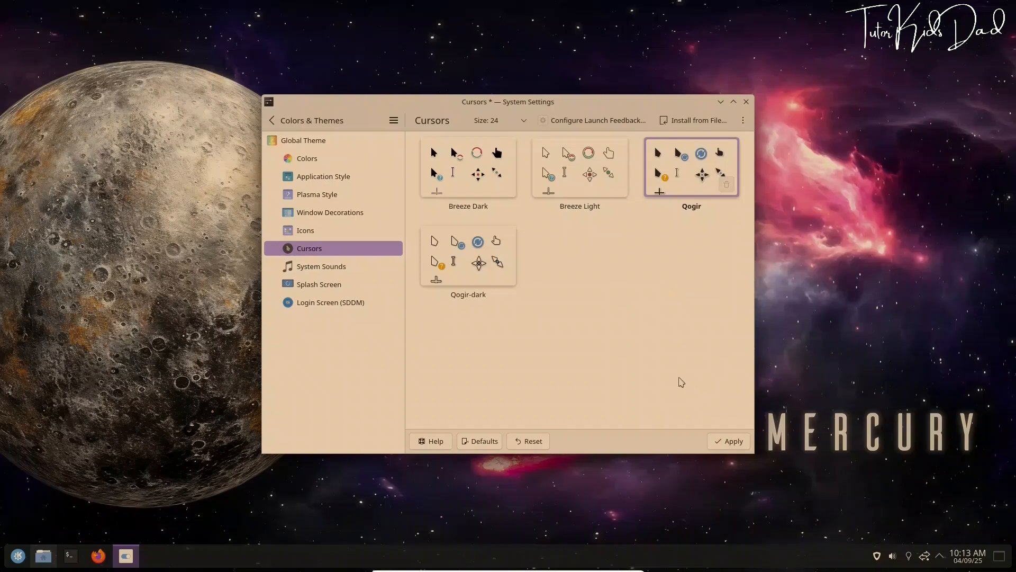
{"action": "left_click", "coordinate": [720, 444]}
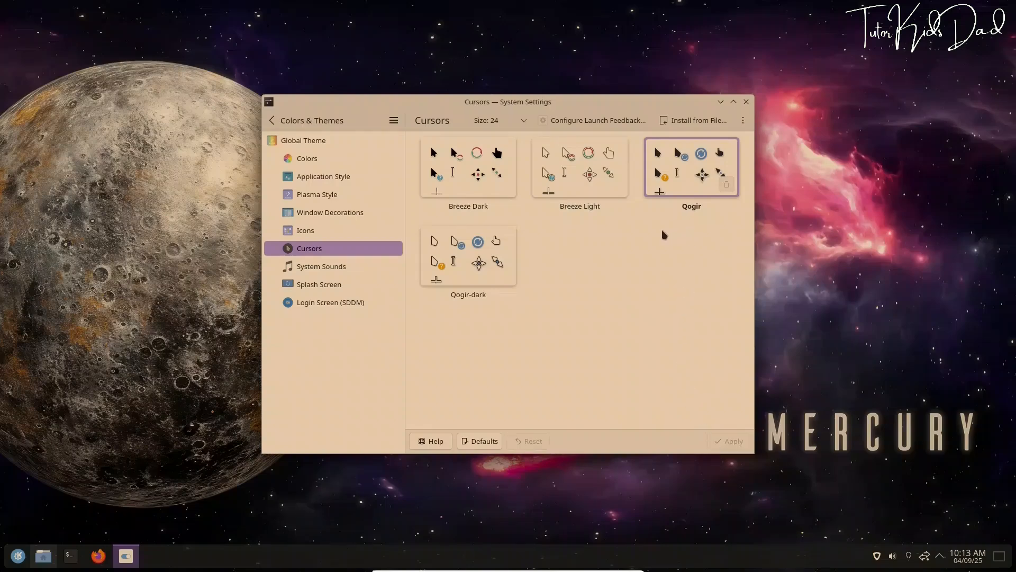
{"action": "left_click", "coordinate": [495, 254]}
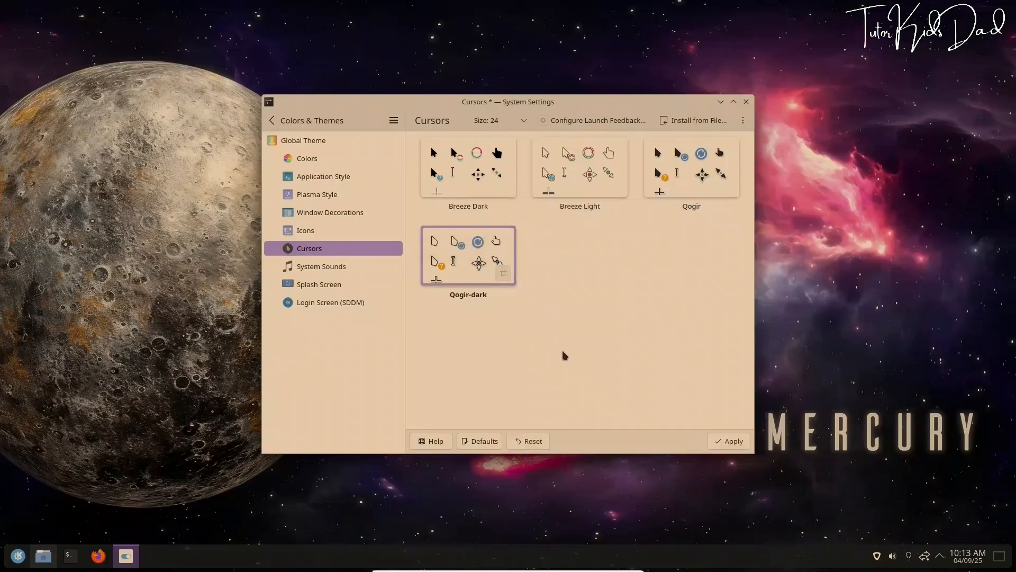
{"action": "left_click", "coordinate": [728, 441]}
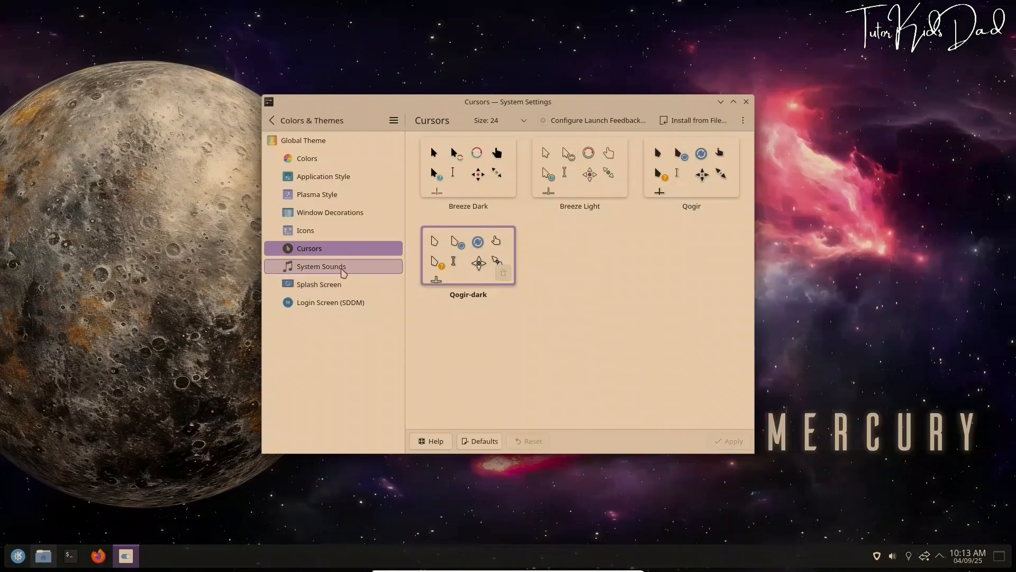
Preview the Ocean bell in System Sounds, check Splash Screen, then reach Login Screen (SDDM)
{"action": "left_click", "coordinate": [343, 267]}
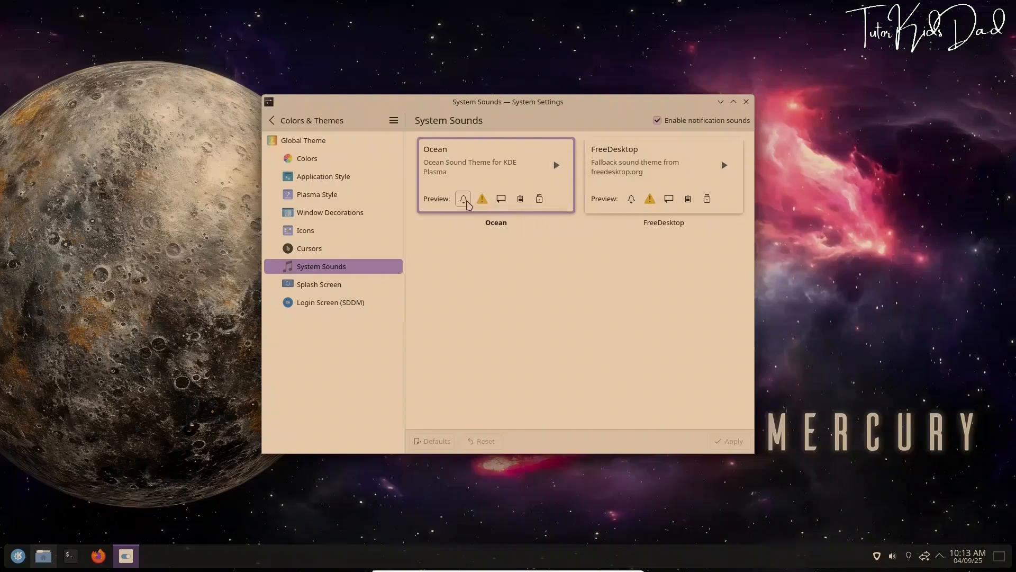
{"action": "left_click", "coordinate": [464, 200]}
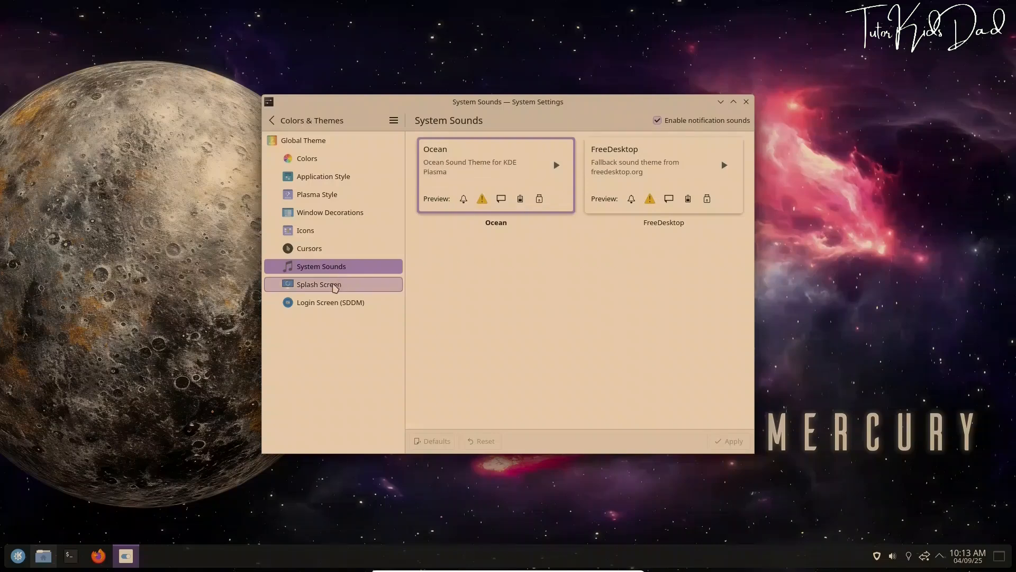
{"action": "left_click", "coordinate": [334, 286]}
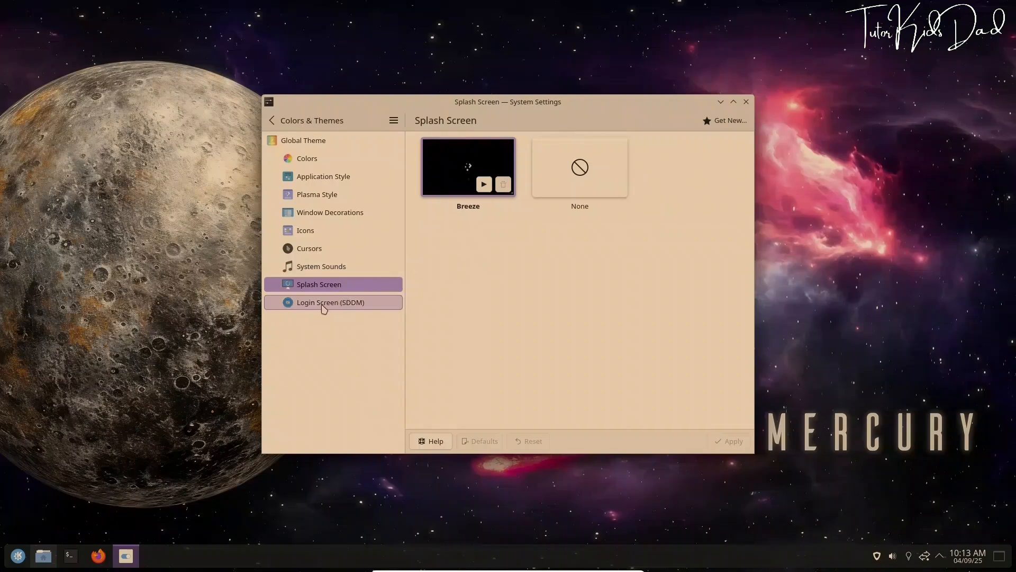
{"action": "left_click", "coordinate": [330, 304]}
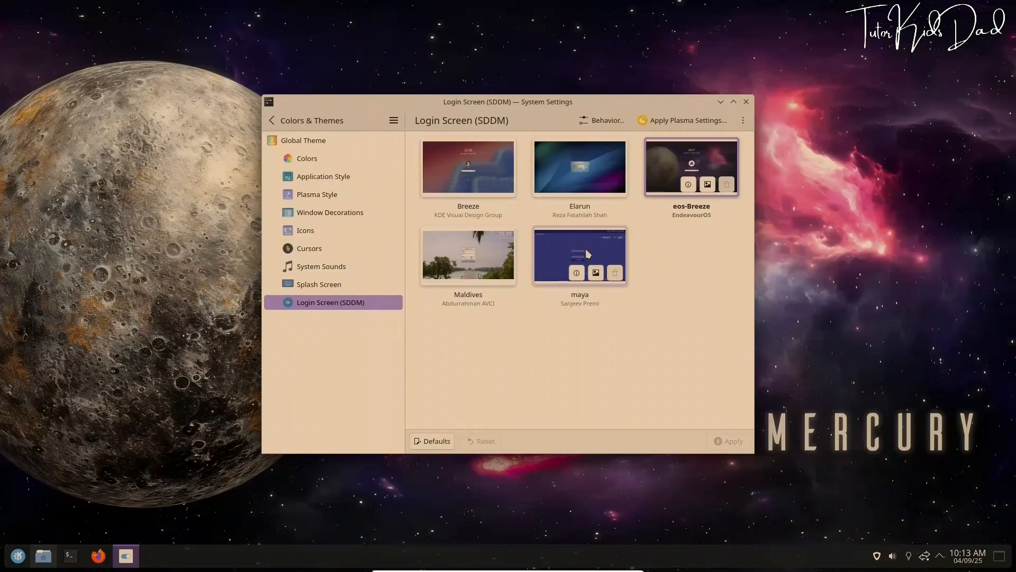
Select Maldives as the login theme, previewing the Maldives and eos-Breeze backgrounds and eos-Breeze details
{"action": "left_click", "coordinate": [488, 253]}
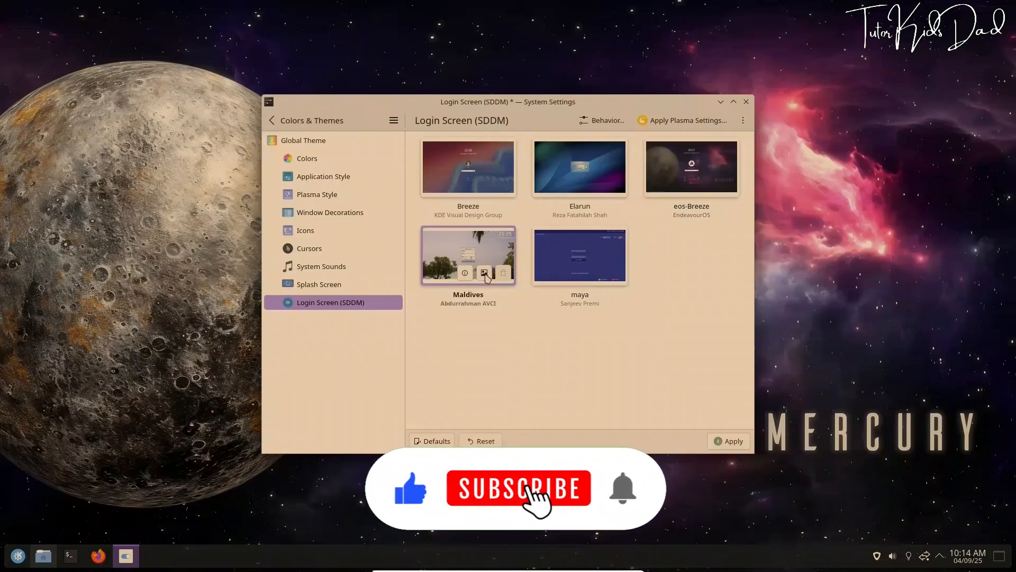
{"action": "left_click", "coordinate": [485, 273]}
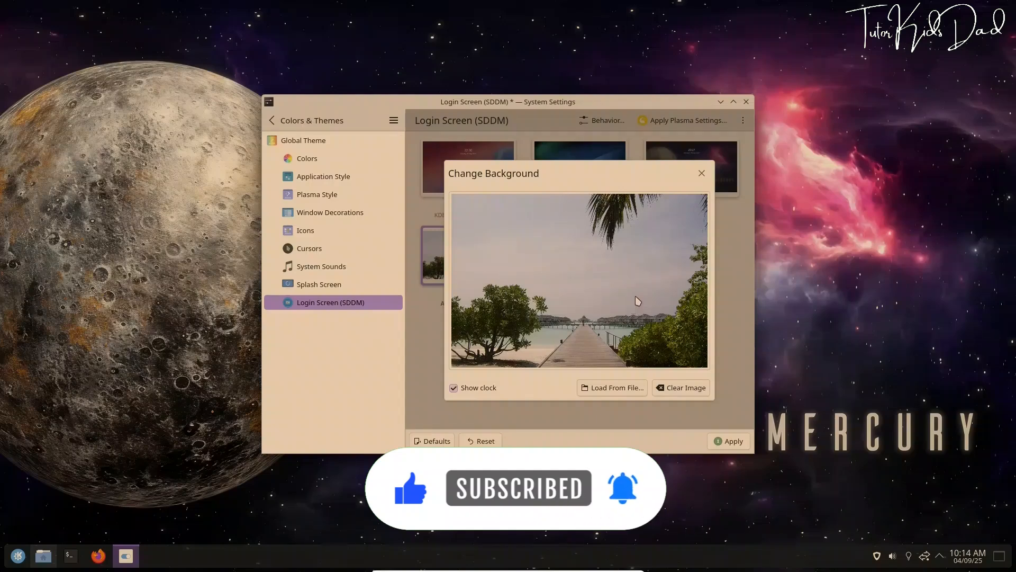
{"action": "left_click", "coordinate": [702, 175]}
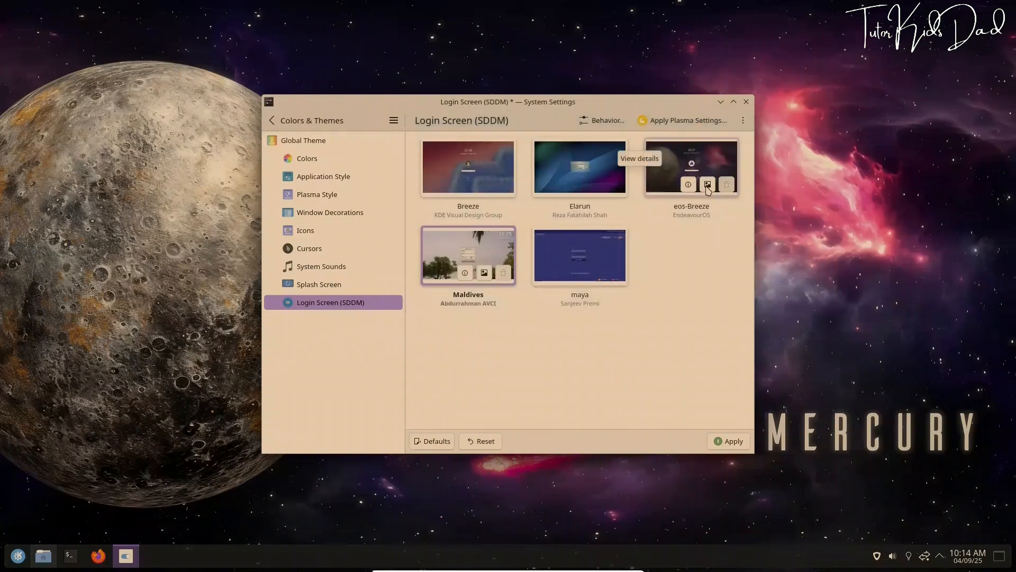
{"action": "left_click", "coordinate": [709, 189]}
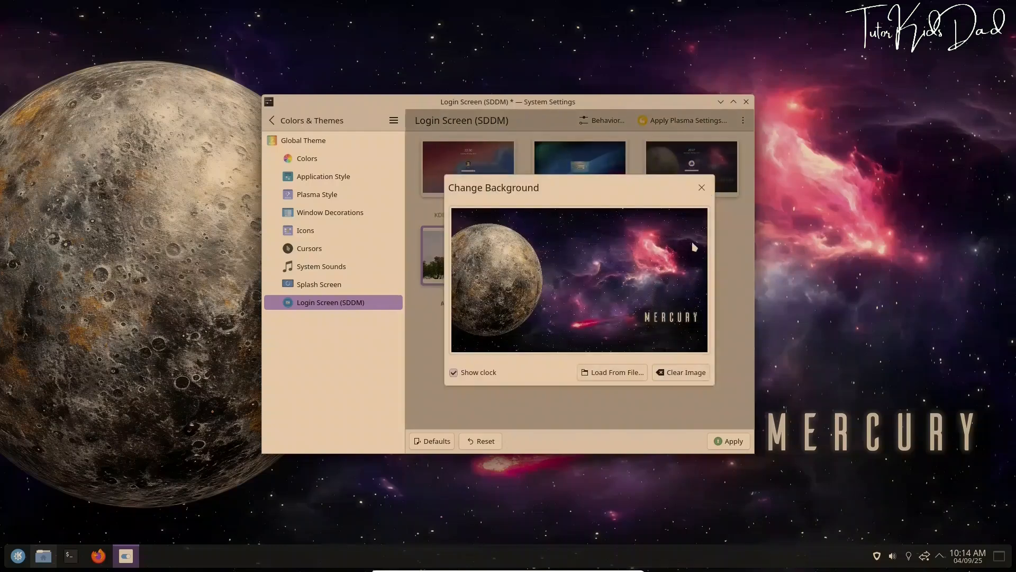
{"action": "left_click", "coordinate": [702, 189]}
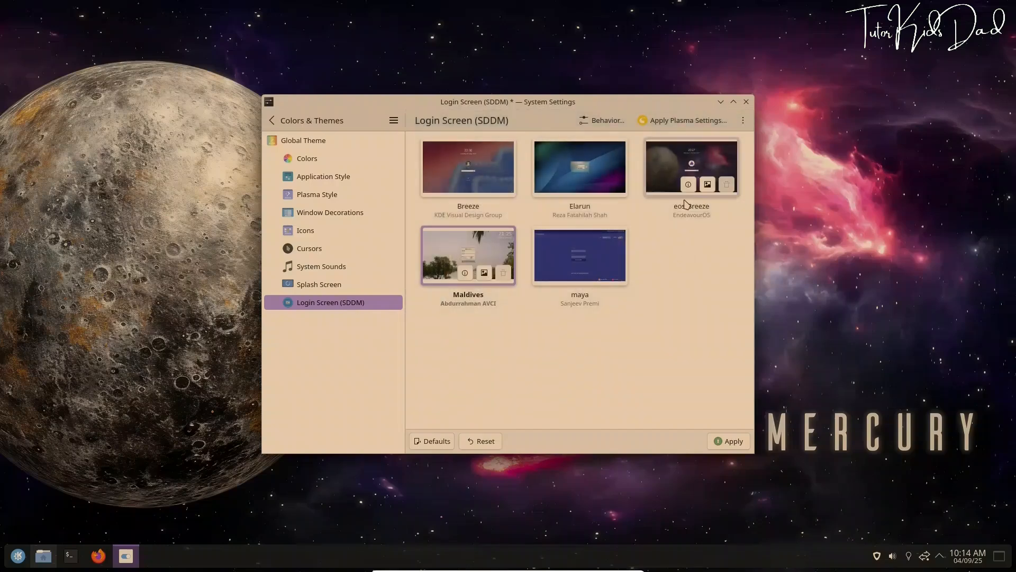
{"action": "left_click", "coordinate": [688, 190]}
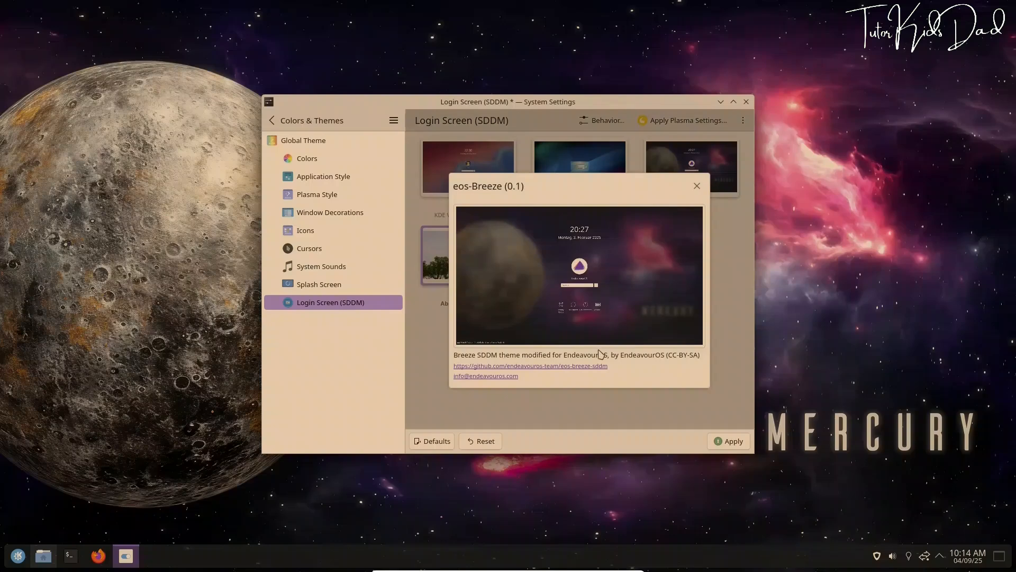
{"action": "left_click", "coordinate": [697, 186]}
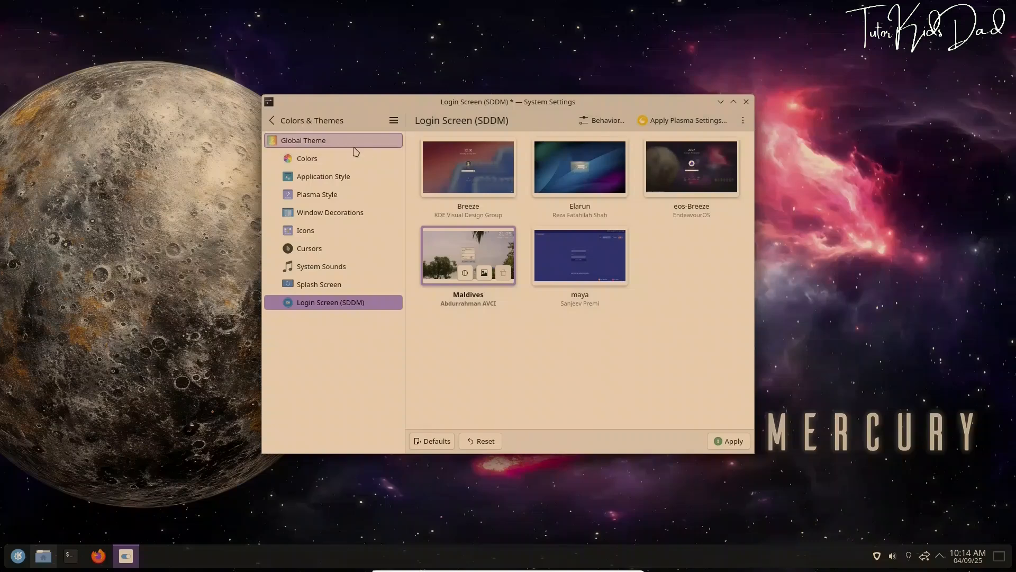
Go to Quick Settings, applying the login screen change with the administrator password
{"action": "left_click", "coordinate": [272, 121]}
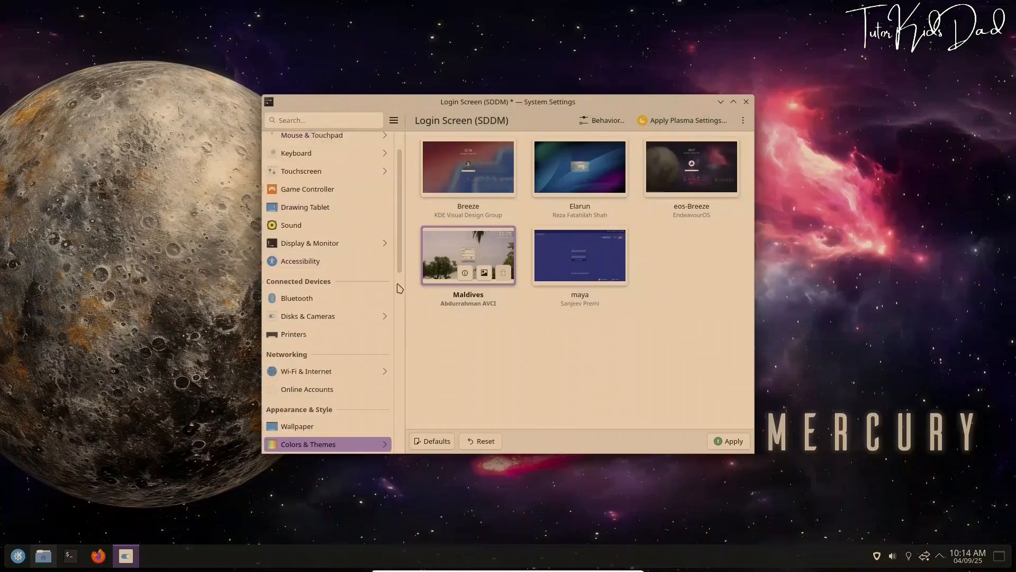
{"action": "scroll", "coordinate": [331, 267], "scroll_direction": "up", "scroll_amount": 2}
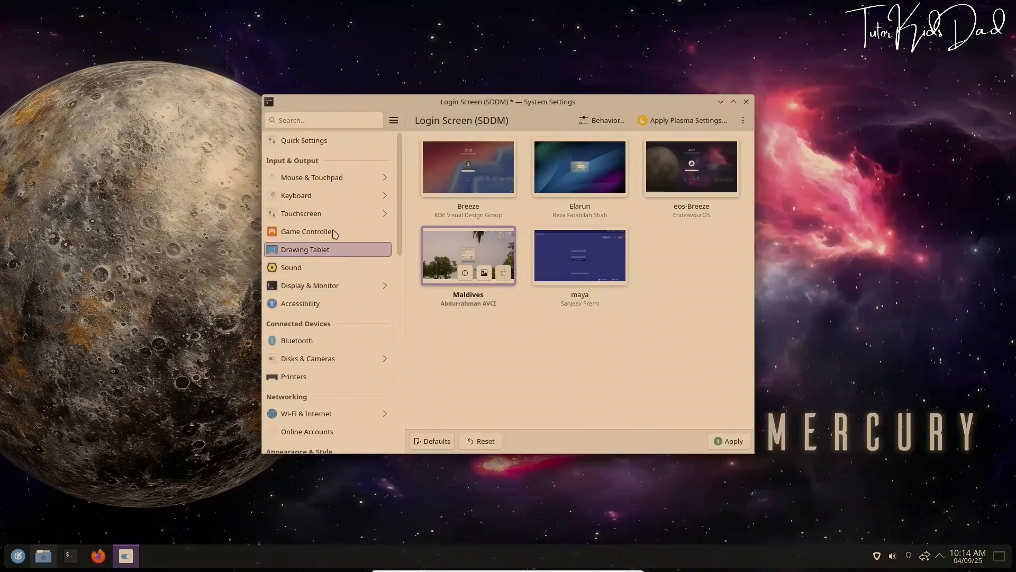
{"action": "left_click", "coordinate": [321, 144]}
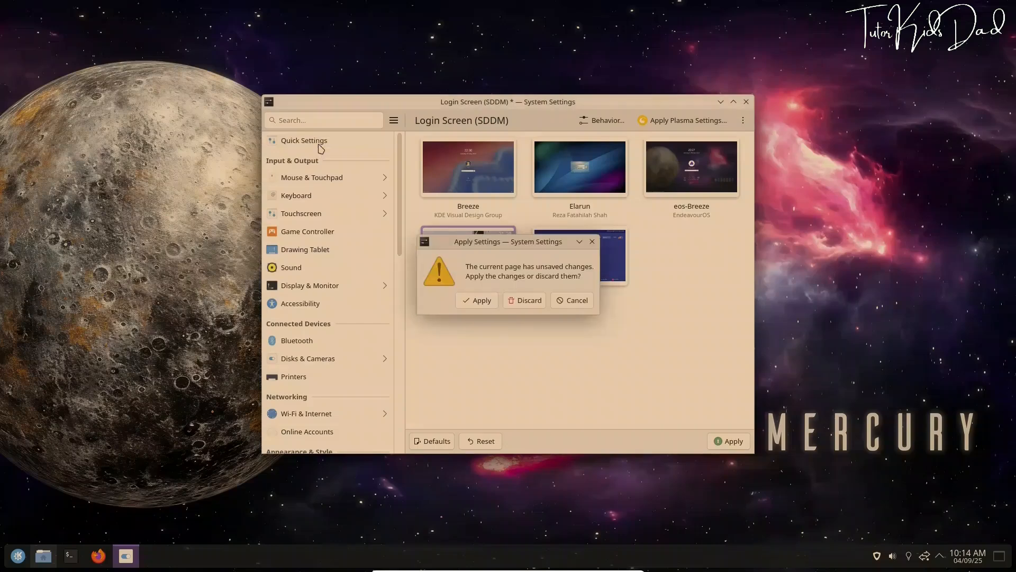
{"action": "left_click", "coordinate": [469, 300]}
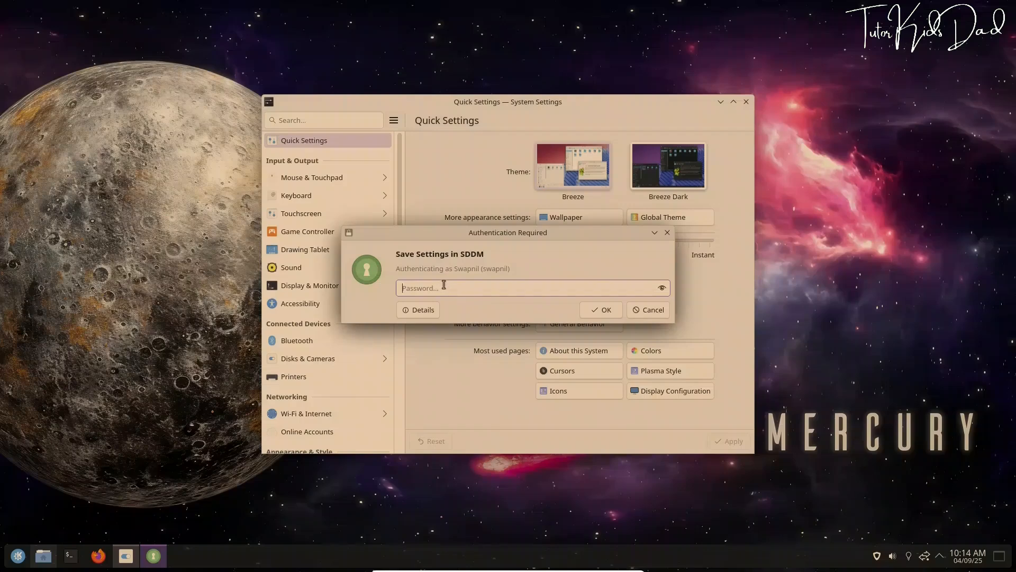
{"action": "type", "text": "******"}
{"action": "left_click", "coordinate": [599, 310]}
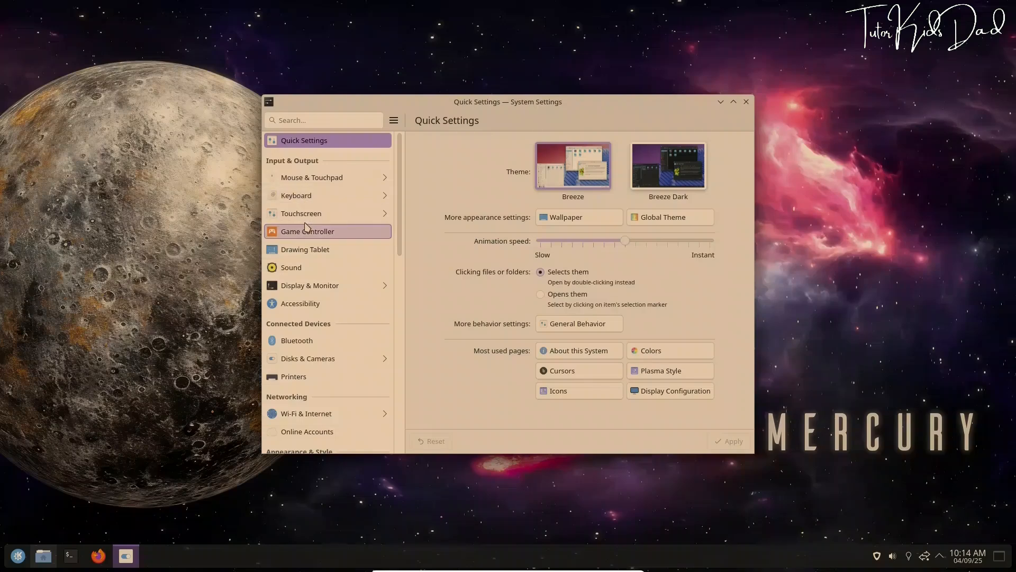
Open the Display Night Light page with 6,500K day and 4,500K night, then scroll the categories
{"action": "left_click", "coordinate": [324, 287]}
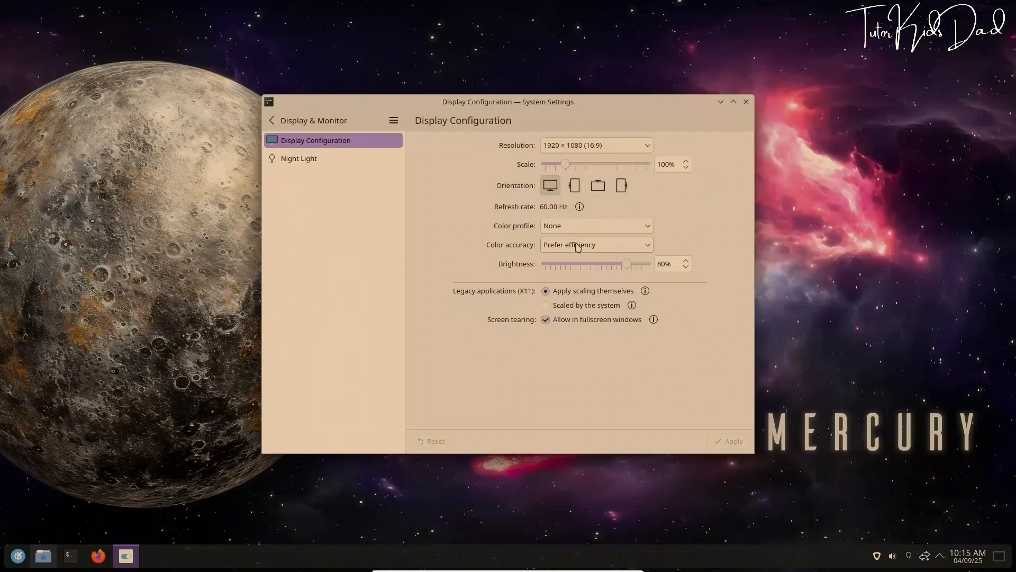
{"action": "left_click", "coordinate": [284, 160]}
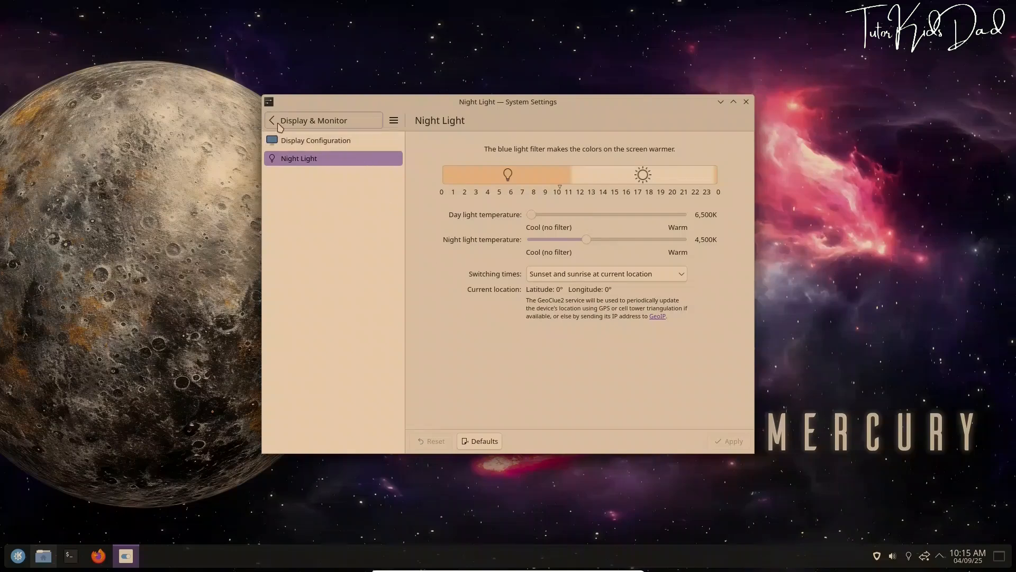
{"action": "left_click", "coordinate": [279, 124]}
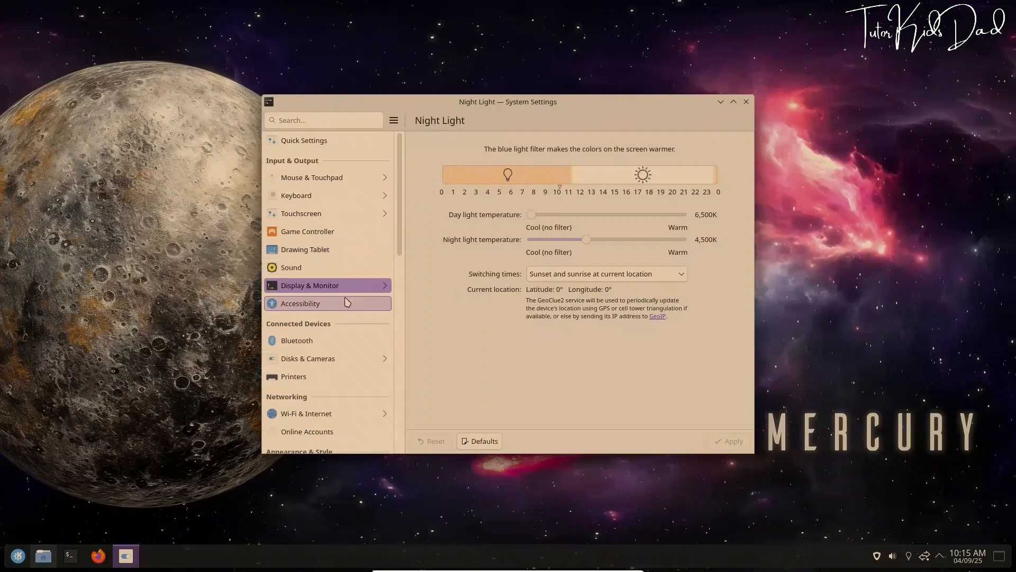
{"action": "scroll", "coordinate": [347, 302], "scroll_direction": "down", "scroll_amount": 3}
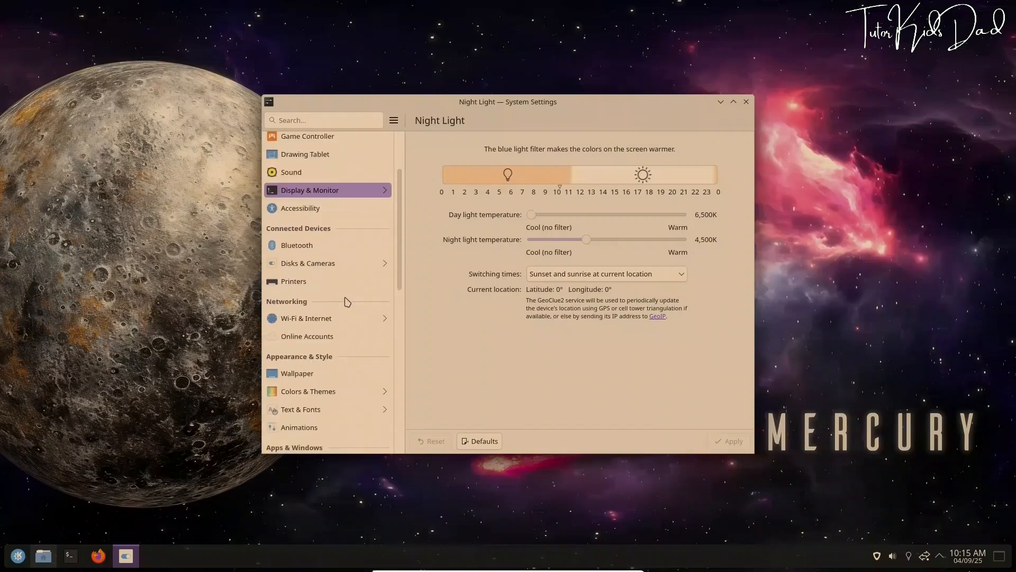
{"action": "scroll", "coordinate": [348, 302], "scroll_direction": "down", "scroll_amount": 4}
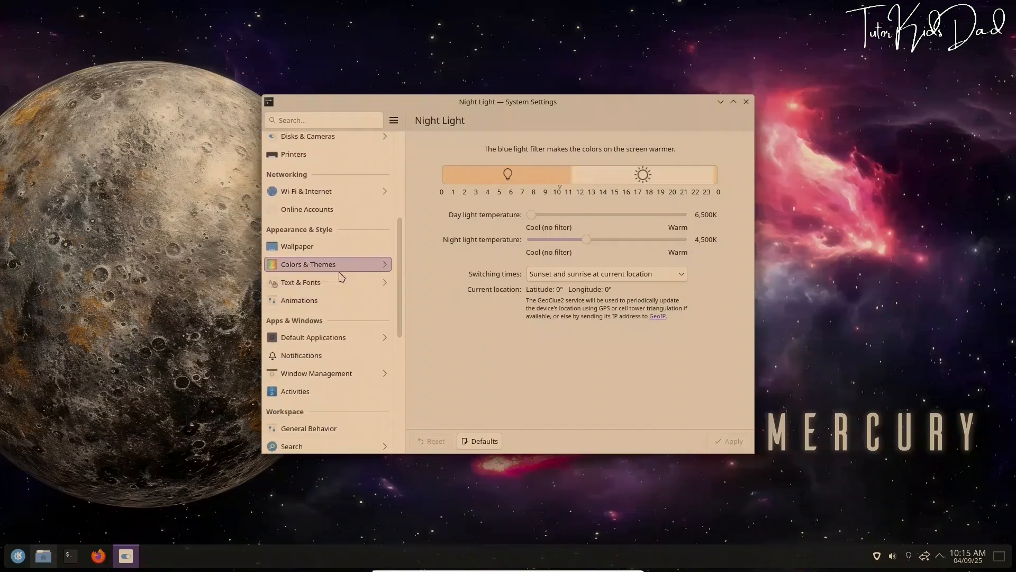
{"action": "scroll", "coordinate": [341, 275], "scroll_direction": "down", "scroll_amount": 4}
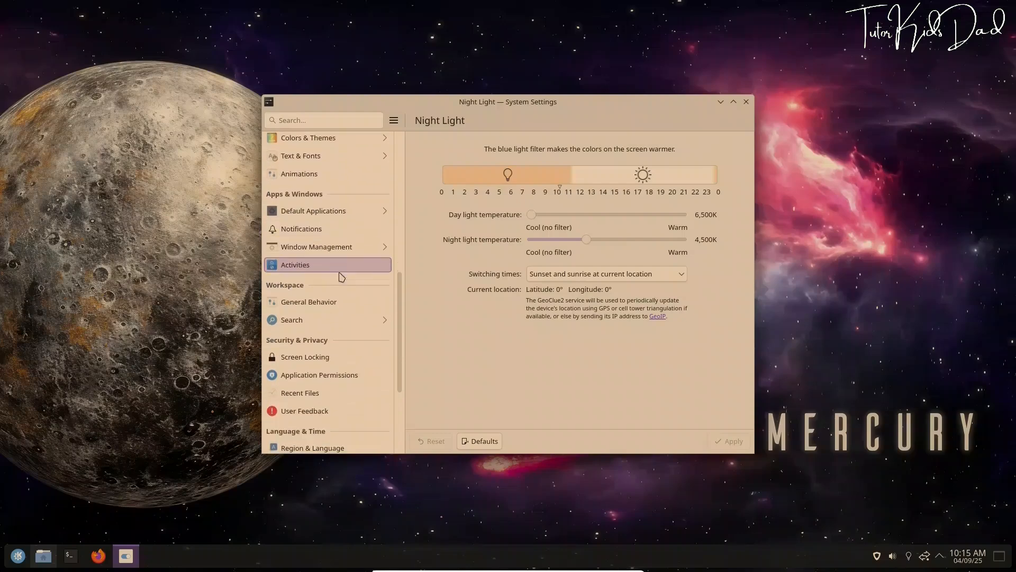
{"action": "scroll", "coordinate": [342, 276], "scroll_direction": "down", "scroll_amount": 4}
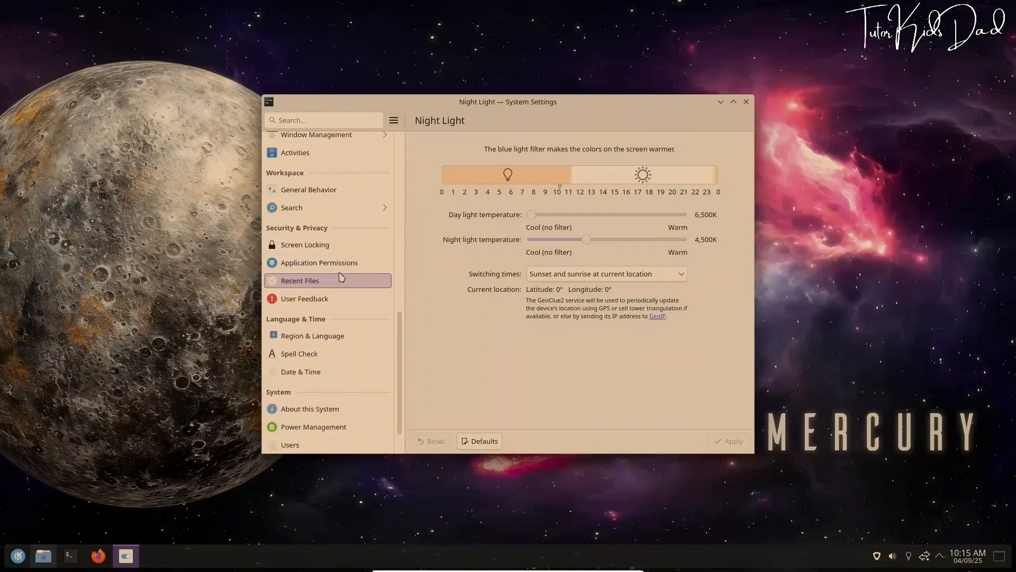
{"action": "scroll", "coordinate": [341, 276], "scroll_direction": "down", "scroll_amount": 2}
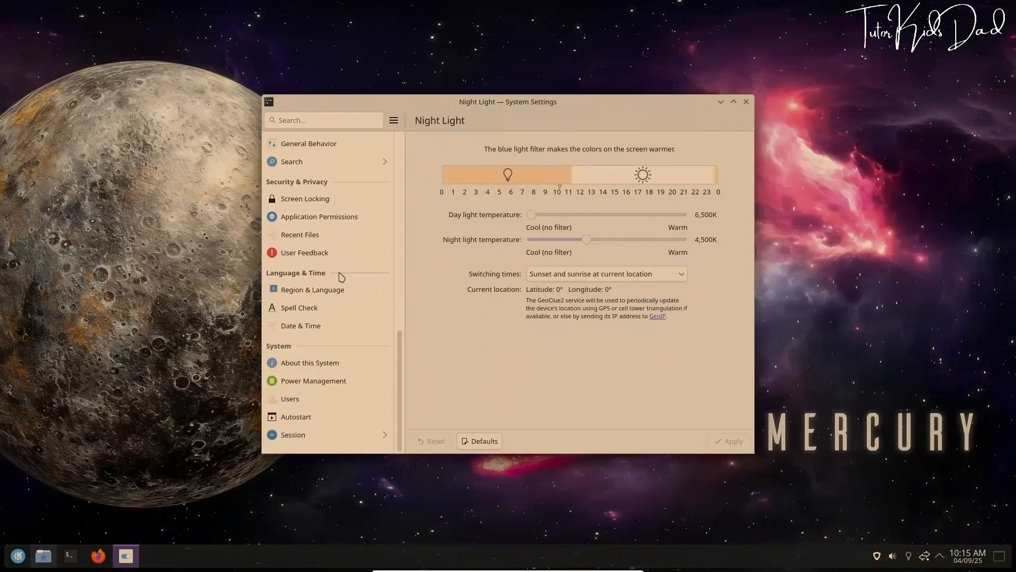
Highlight the Plasma 6.4.4, Wayland and kernel versions in About this System, then open Desktop Session
{"action": "left_click", "coordinate": [319, 363]}
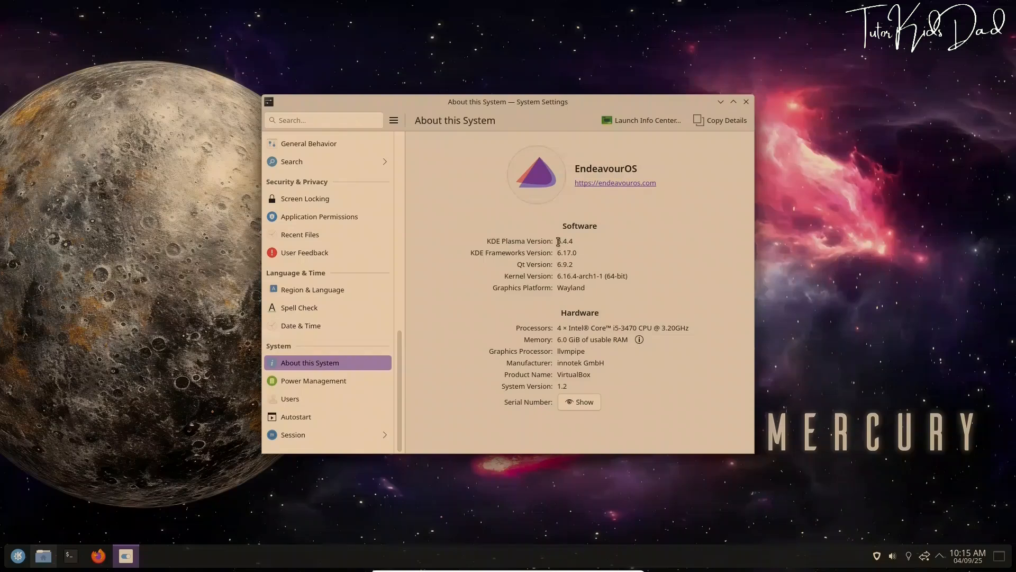
{"action": "left_click_drag", "start_coordinate": [558, 242], "coordinate": [579, 247]}
{"action": "left_click_drag", "start_coordinate": [558, 287], "coordinate": [595, 293]}
{"action": "left_click_drag", "start_coordinate": [557, 275], "coordinate": [569, 275]}
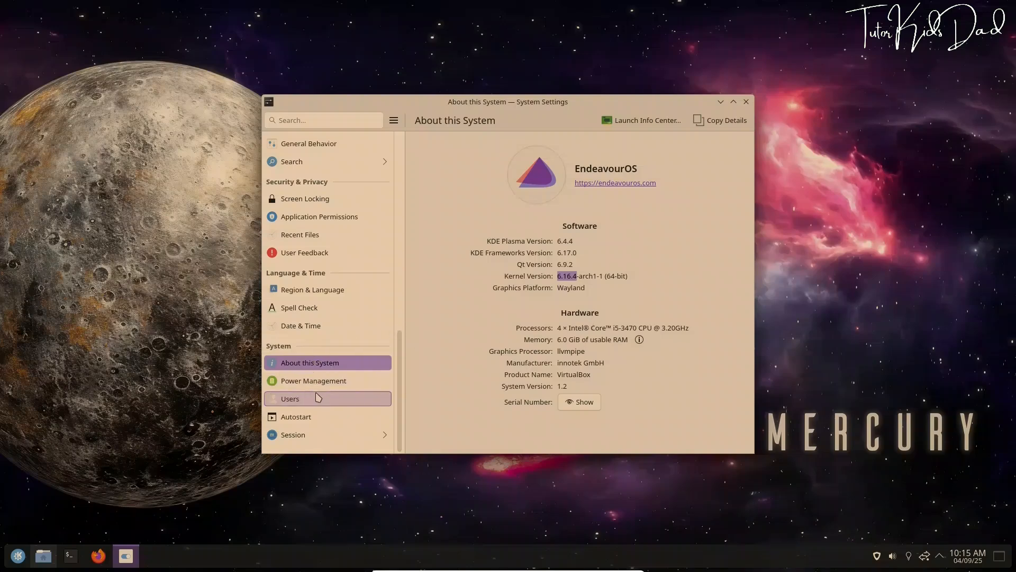
{"action": "left_click", "coordinate": [308, 437]}
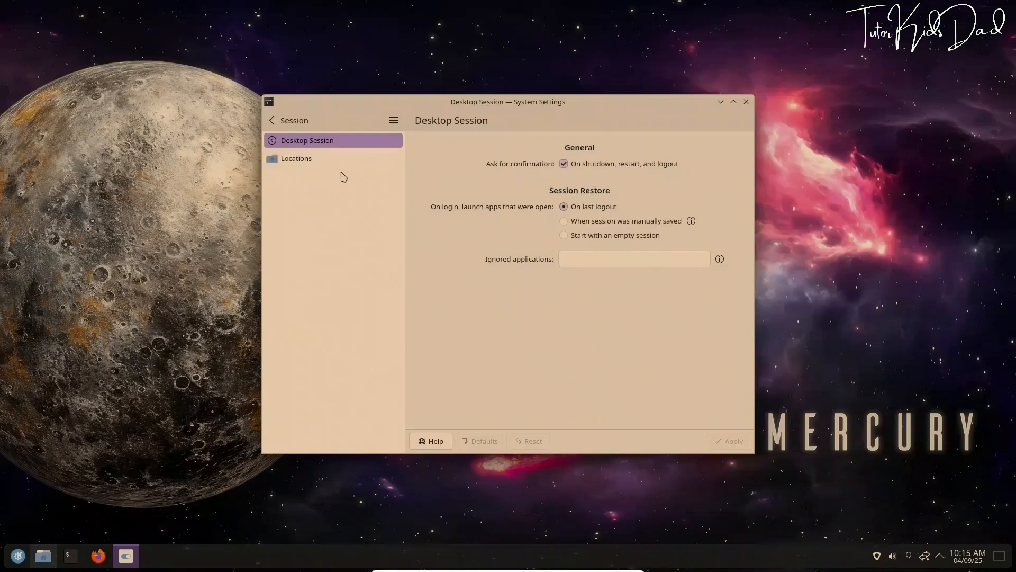
Close System Settings and launch EndeavourOS apps info, dismissing its database update prompt
{"action": "left_click", "coordinate": [747, 102]}
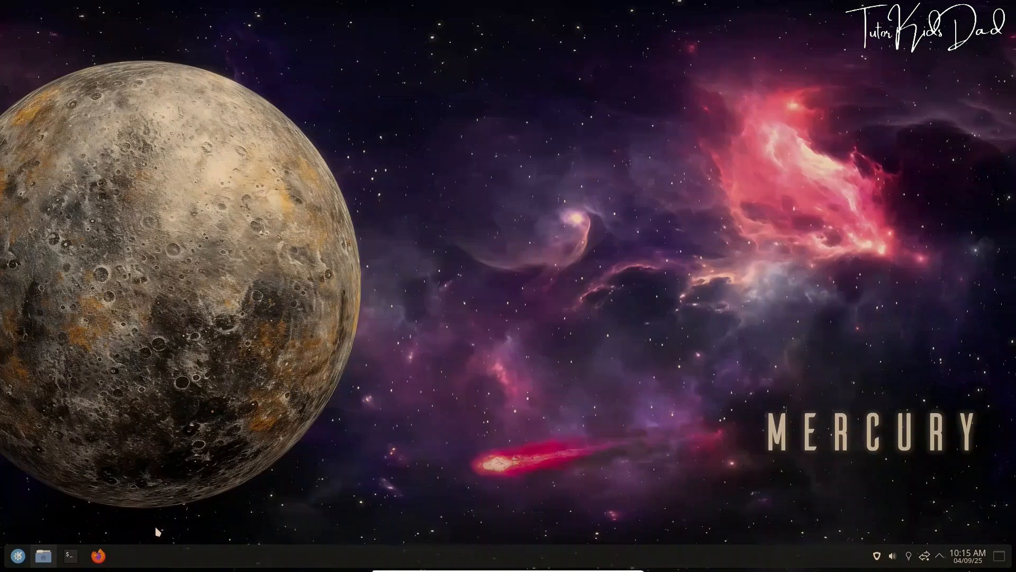
{"action": "left_click", "coordinate": [17, 556]}
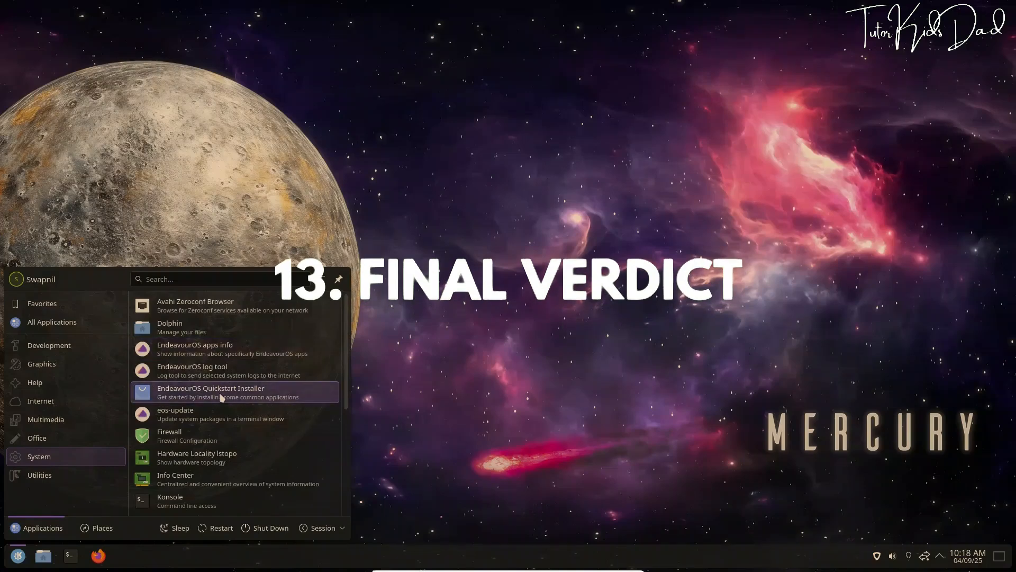
{"action": "left_click", "coordinate": [222, 395]}
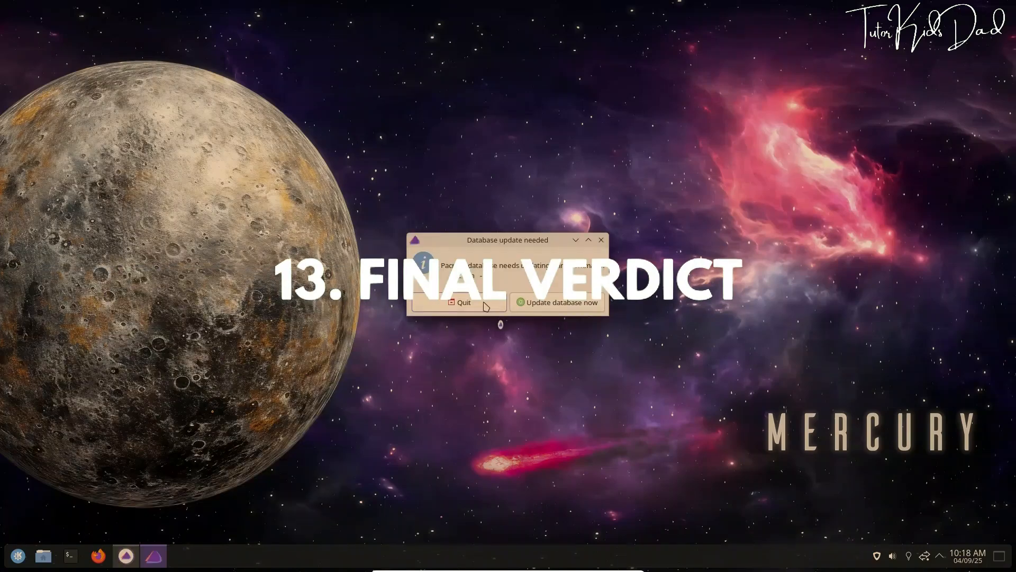
{"action": "left_click", "coordinate": [591, 318]}
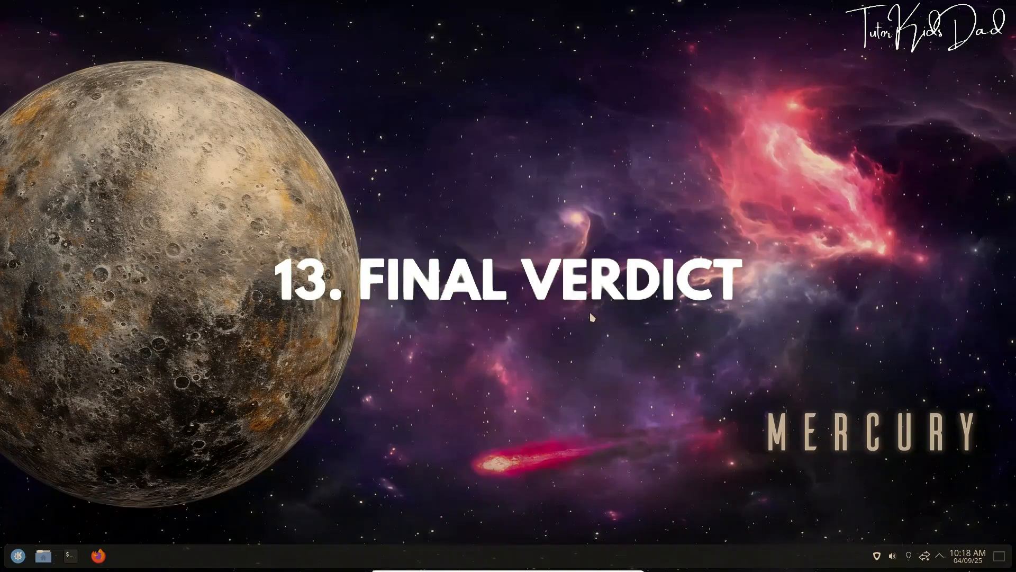
Refresh the package database with the administrator password, then start the QuickStart Installer
{"action": "left_click", "coordinate": [940, 555]}
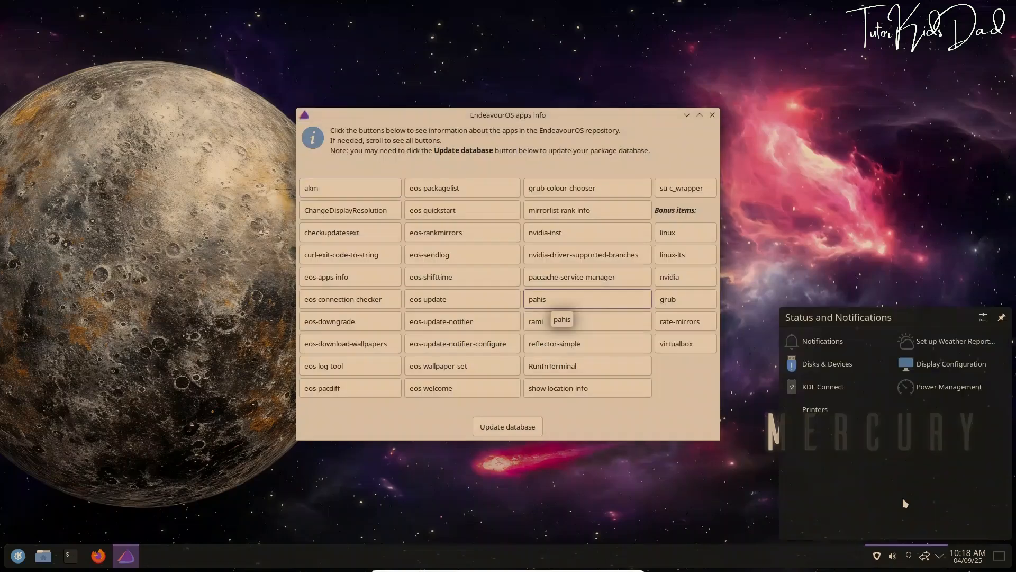
{"action": "left_click", "coordinate": [508, 427]}
{"action": "type", "text": "••••••••"}
{"action": "key", "text": "Return"}
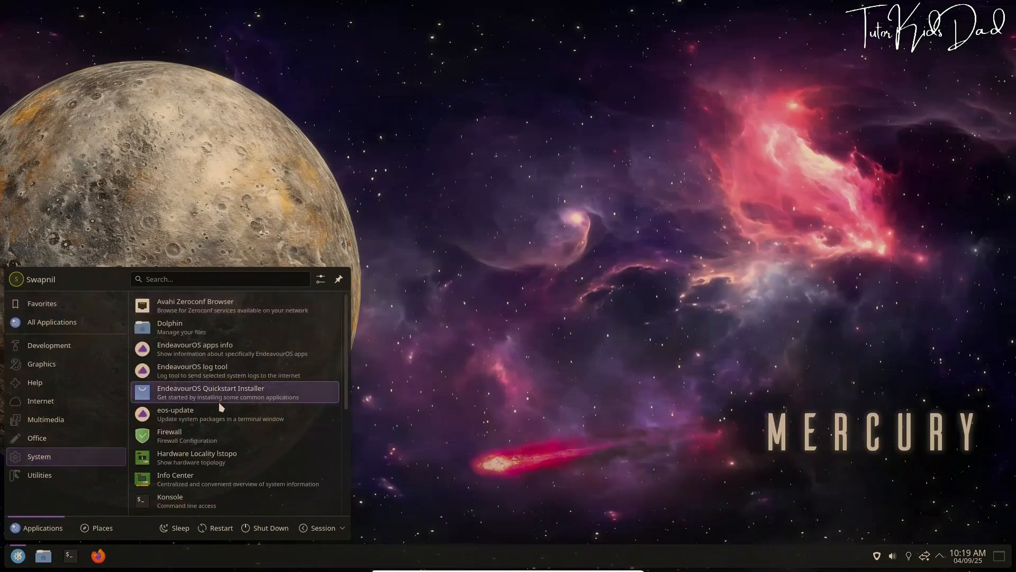
{"action": "left_click", "coordinate": [223, 390]}
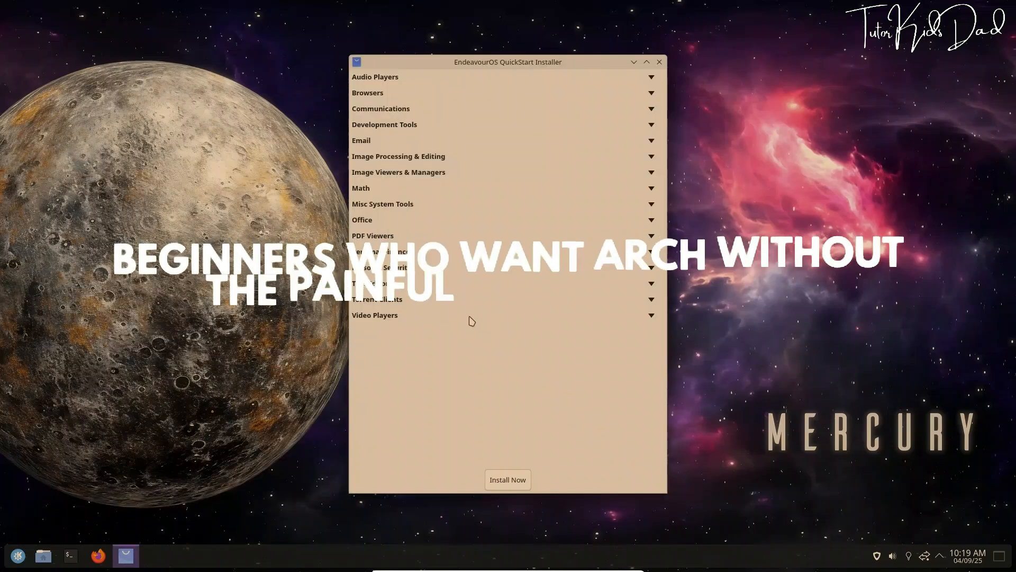
Install LibreOffice from the Office category, confirming the Konsole prompt with y
{"action": "left_click", "coordinate": [652, 77]}
{"action": "left_click", "coordinate": [651, 77]}
{"action": "left_click", "coordinate": [652, 93]}
{"action": "left_click", "coordinate": [652, 93]}
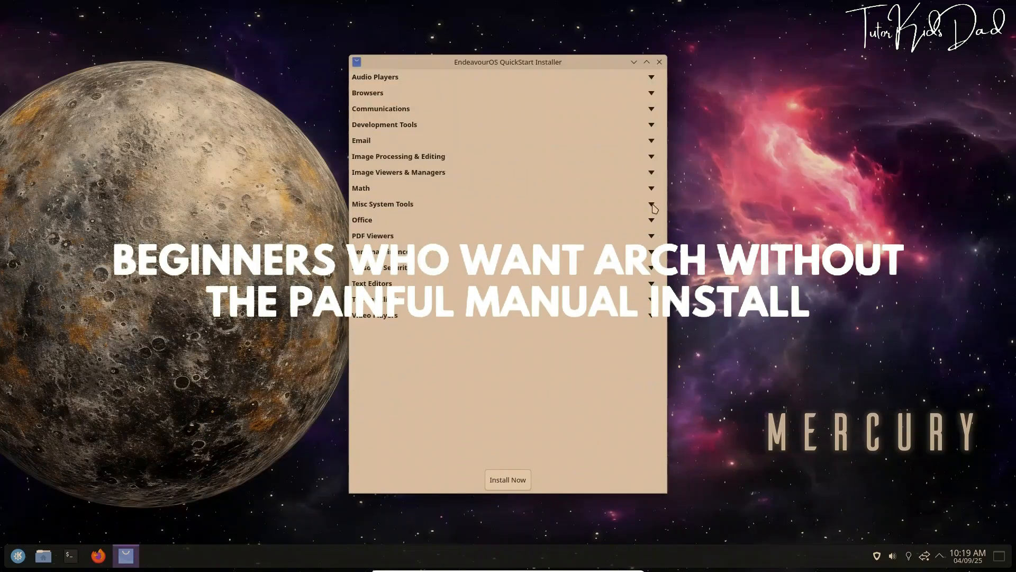
{"action": "left_click", "coordinate": [652, 221]}
{"action": "left_click", "coordinate": [508, 480]}
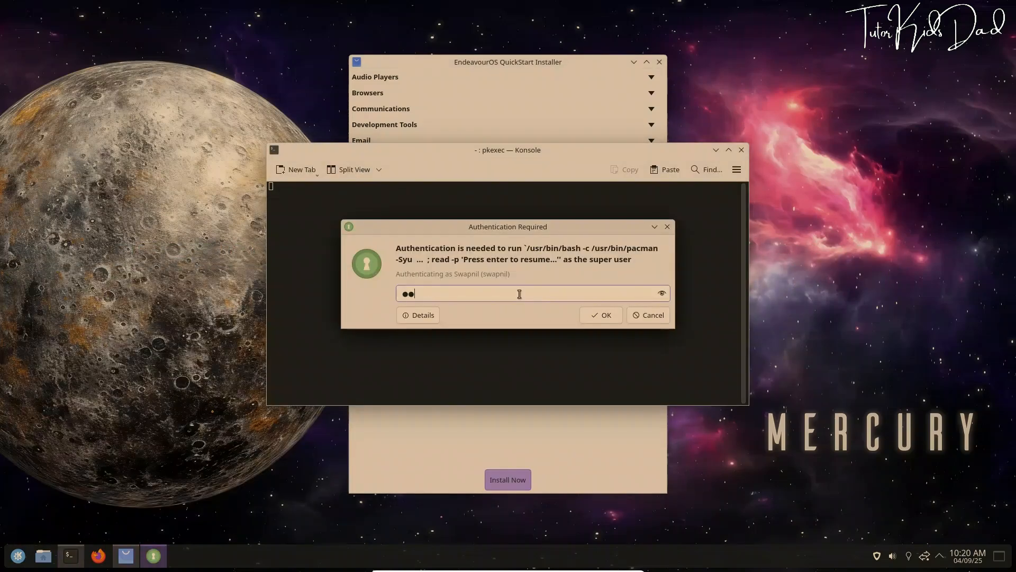
{"action": "key", "text": "Return"}
{"action": "type", "text": "y"}
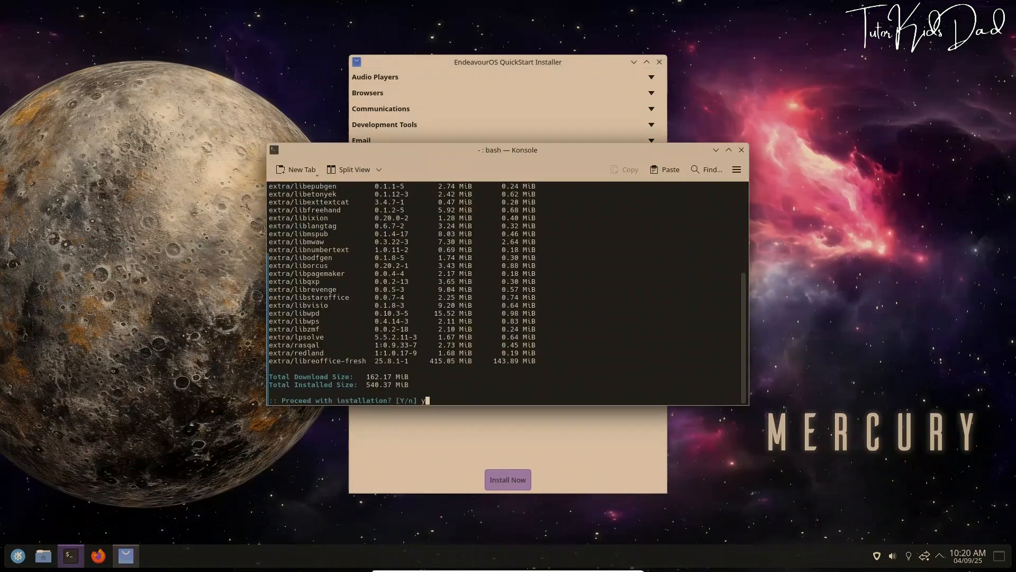
{"action": "key", "text": "Return"}
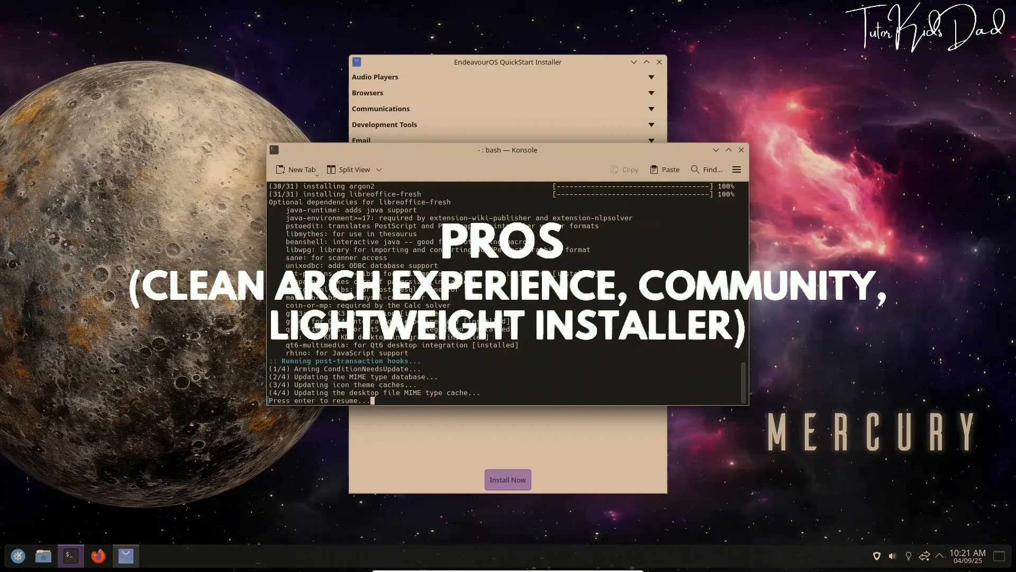
{"action": "key", "text": "Return"}
Launch LibreOffice Writer and confirm its About window shows version 25.8.1.1
{"action": "left_click", "coordinate": [18, 556]}
{"action": "left_click", "coordinate": [38, 456]}
{"action": "left_click", "coordinate": [203, 438]}
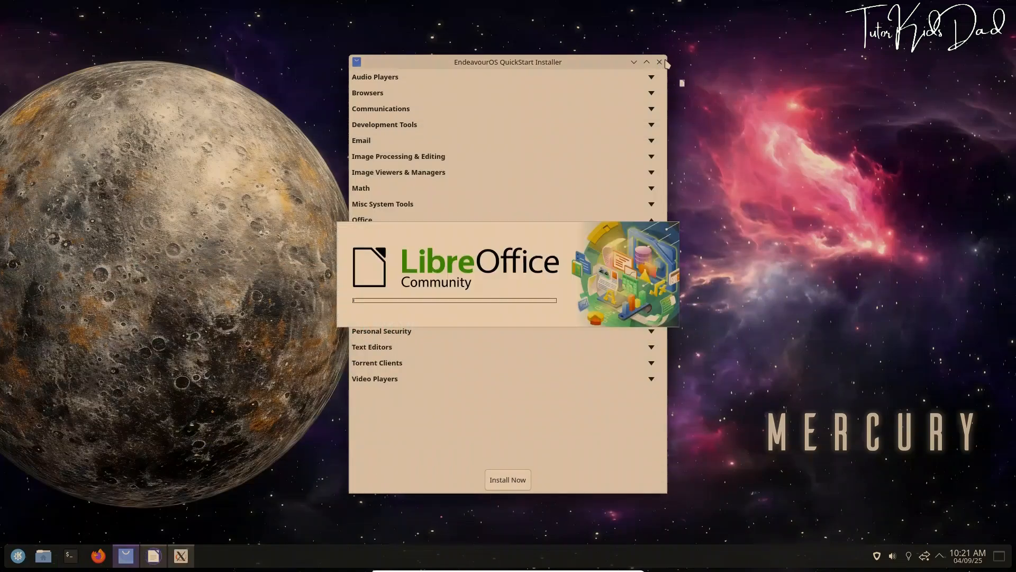
{"action": "left_click", "coordinate": [660, 62]}
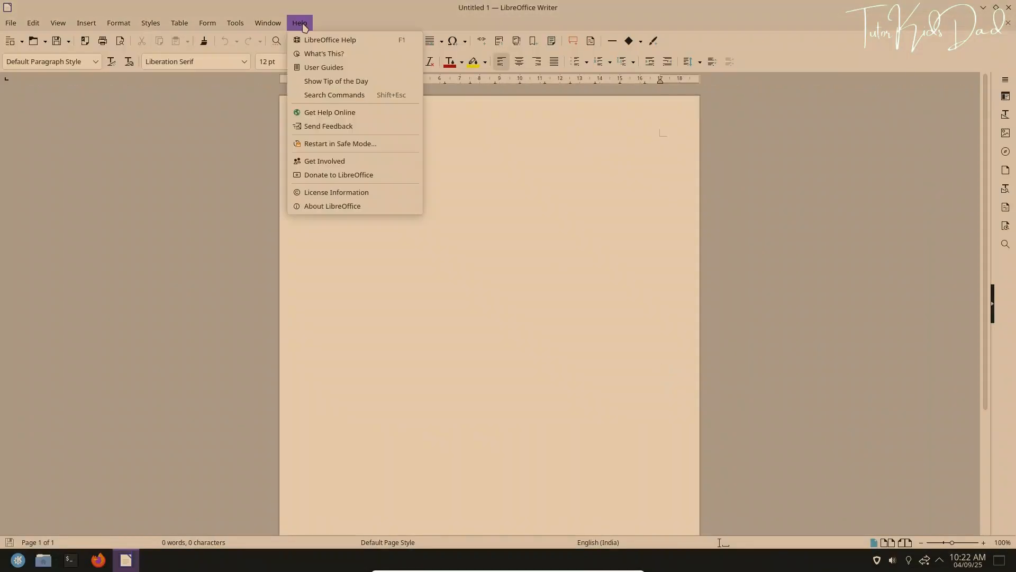
{"action": "left_click", "coordinate": [331, 204]}
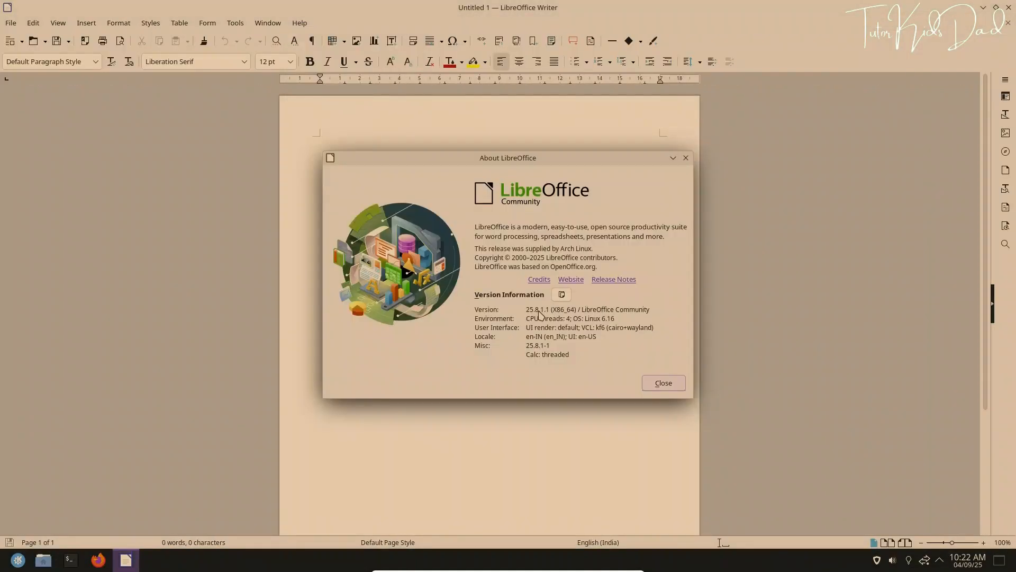
{"action": "left_click", "coordinate": [686, 158]}
{"action": "left_click", "coordinate": [18, 556]}
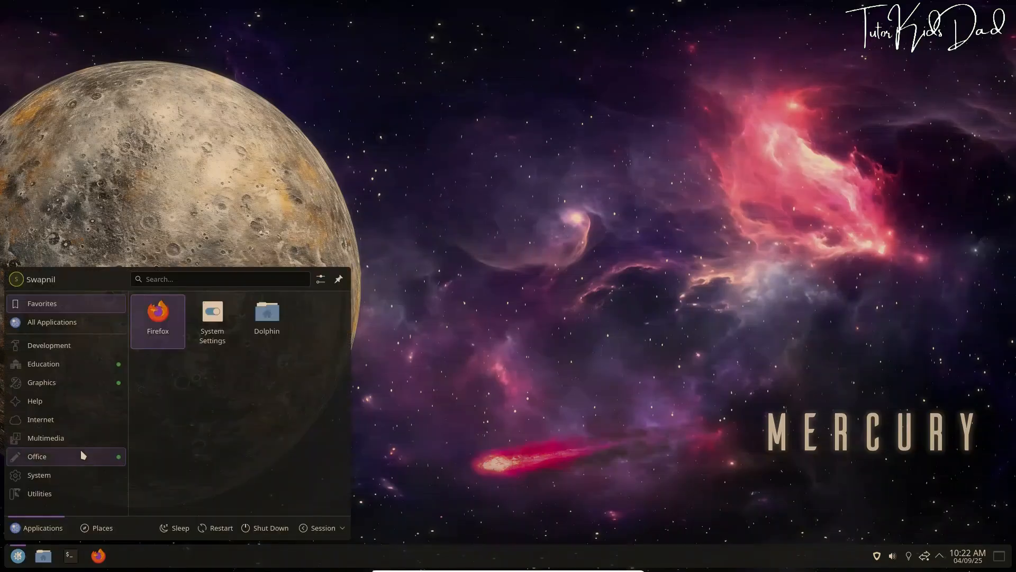
Open the KDE Menu Editor from the System applications, then close it
{"action": "left_click", "coordinate": [39, 475]}
{"action": "scroll", "coordinate": [235, 434], "scroll_direction": "down", "scroll_amount": 2}
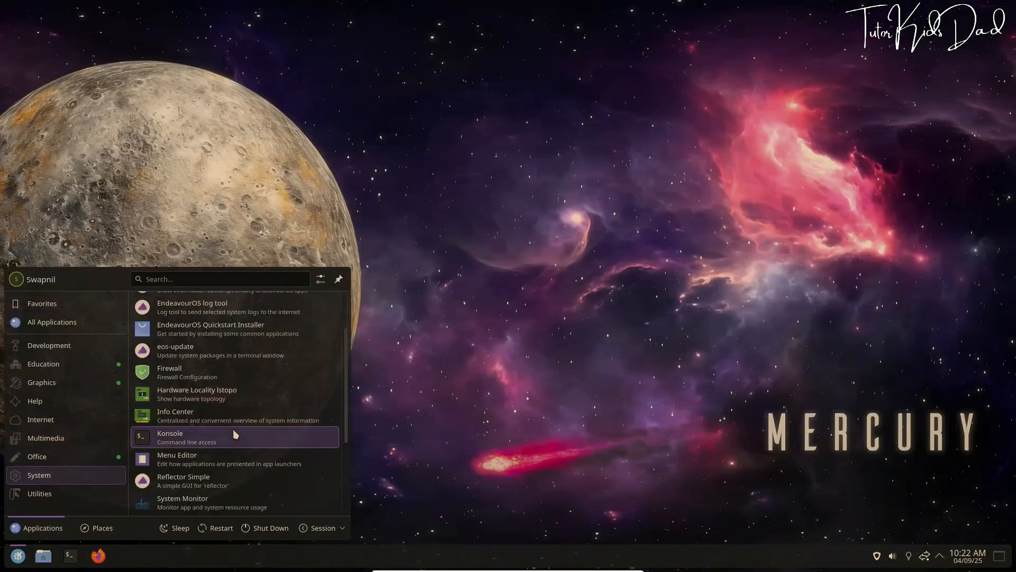
{"action": "scroll", "coordinate": [235, 434], "scroll_direction": "down", "scroll_amount": 1}
{"action": "left_click", "coordinate": [236, 434]}
{"action": "left_click", "coordinate": [654, 151]}
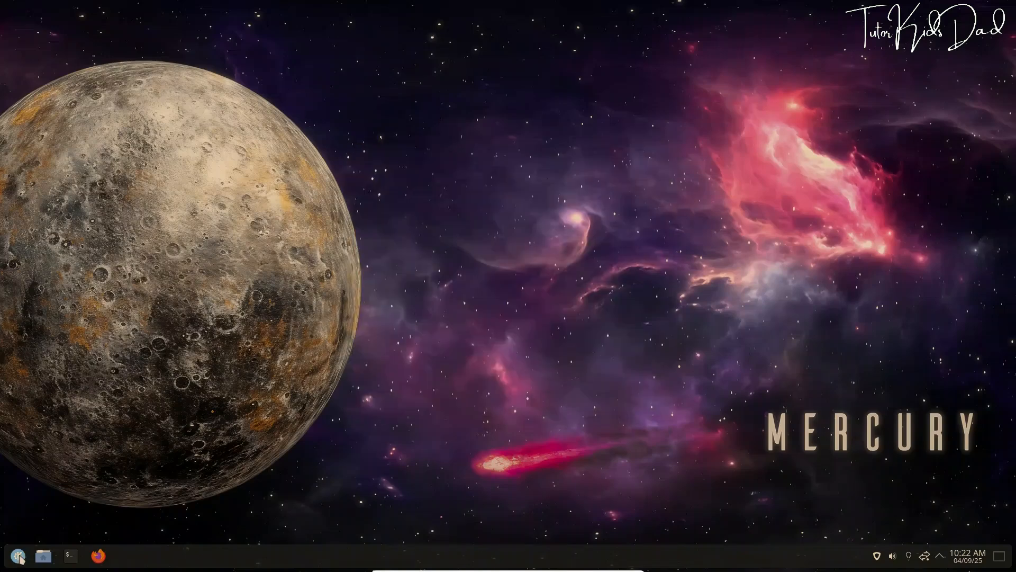
Launch the Reflector Simple mirror selector from the application launcher
{"action": "key", "text": "super"}
{"action": "scroll", "coordinate": [252, 432], "scroll_direction": "down", "scroll_amount": 1}
{"action": "left_click", "coordinate": [252, 432]}
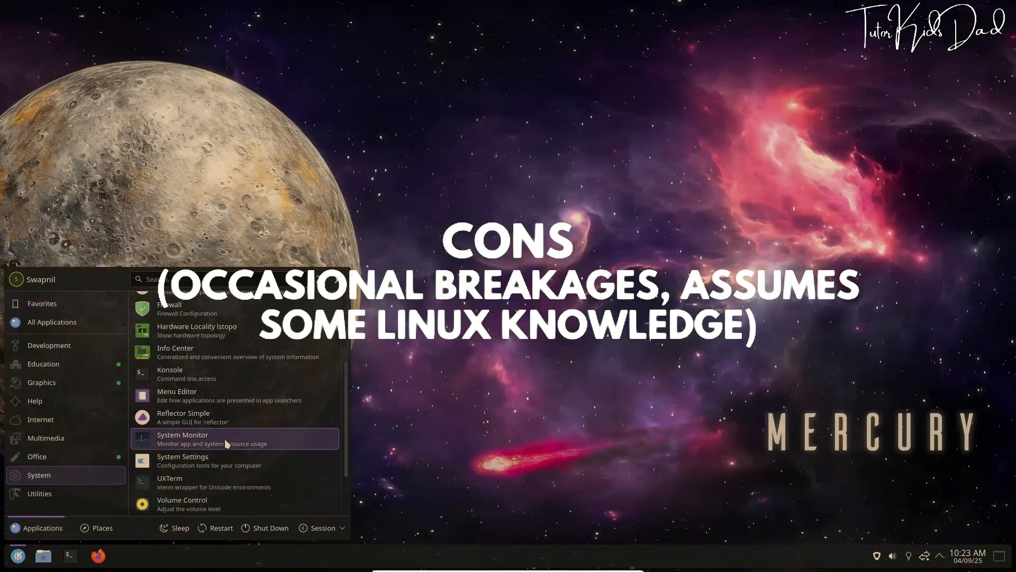
View System Monitor's Overview, Applications and Processes pages, then close it
{"action": "left_click", "coordinate": [225, 442]}
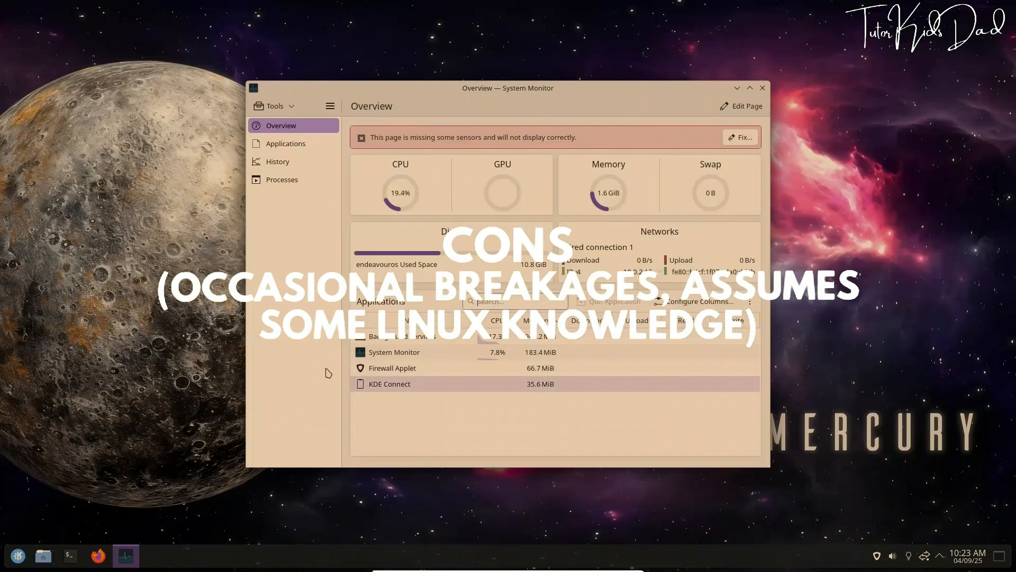
{"action": "left_click", "coordinate": [312, 145]}
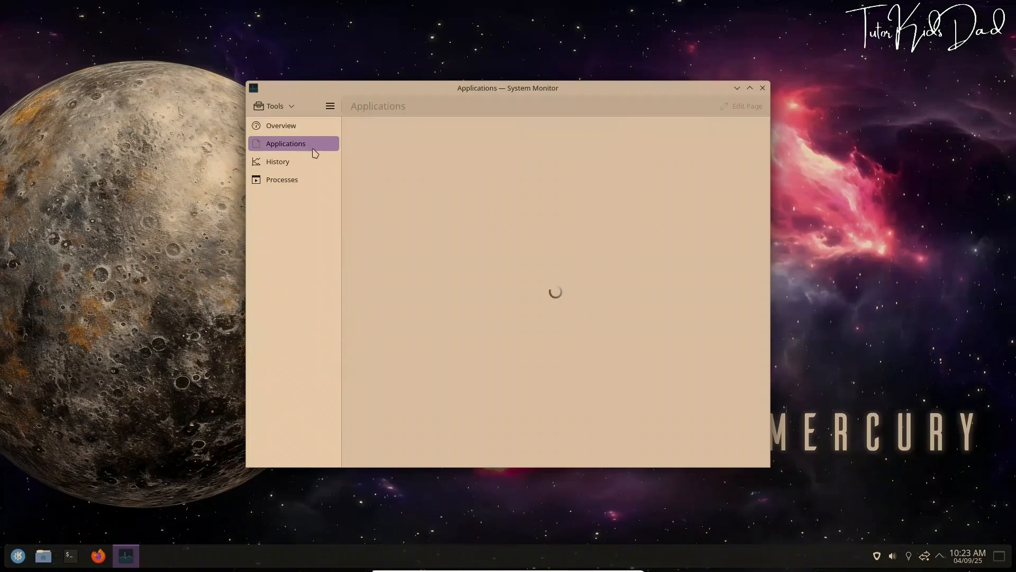
{"action": "left_click", "coordinate": [281, 178]}
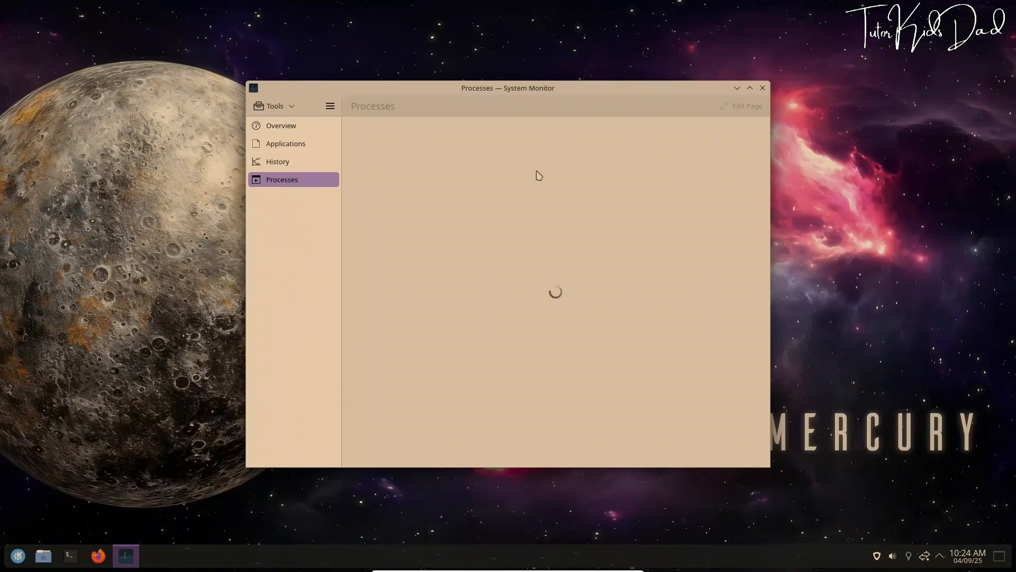
{"action": "left_click", "coordinate": [762, 88]}
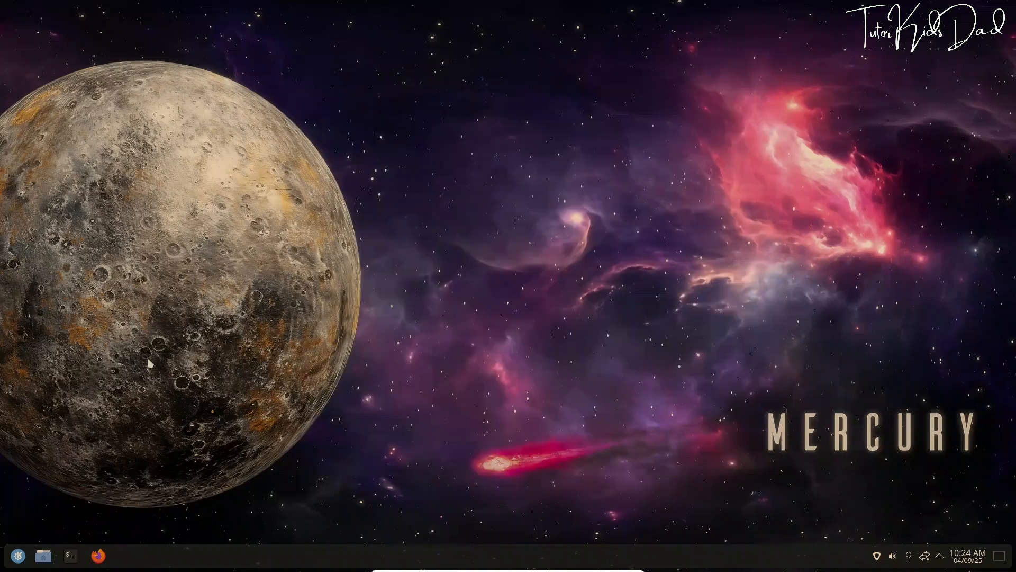
Launch the Haruna media player from the application launcher, then close it
{"action": "left_click", "coordinate": [18, 556]}
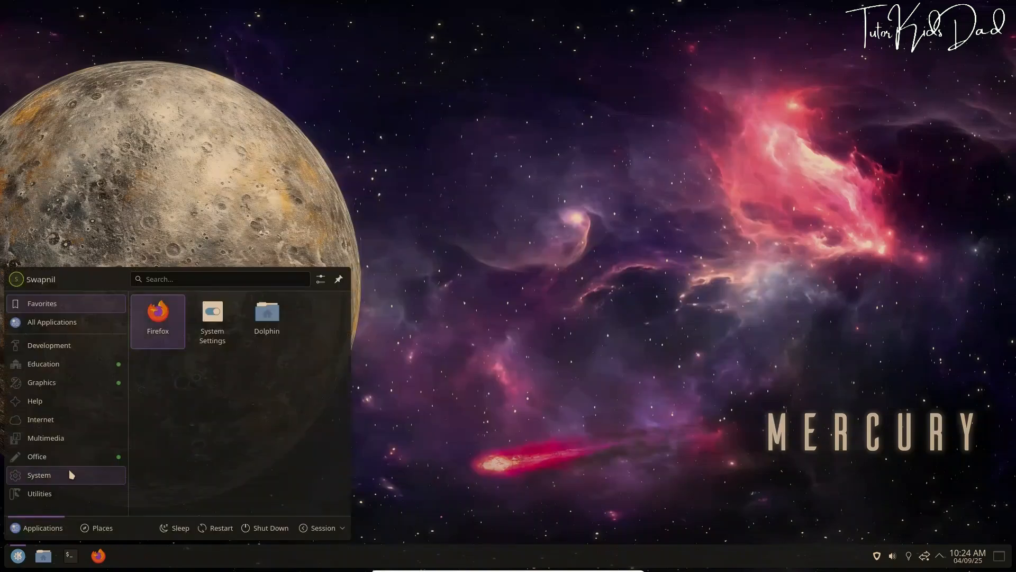
{"action": "mouse_move", "coordinate": [69, 475]}
{"action": "scroll", "coordinate": [242, 463], "scroll_direction": "down", "scroll_amount": 5}
{"action": "scroll", "coordinate": [261, 467], "scroll_direction": "up", "scroll_amount": 5}
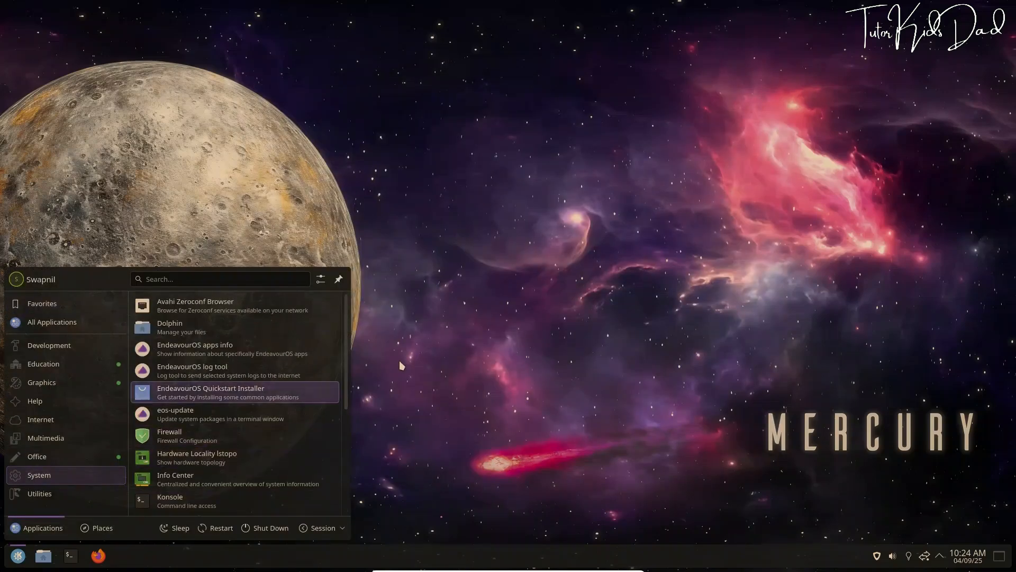
{"action": "mouse_move", "coordinate": [39, 444]}
{"action": "left_click", "coordinate": [215, 303]}
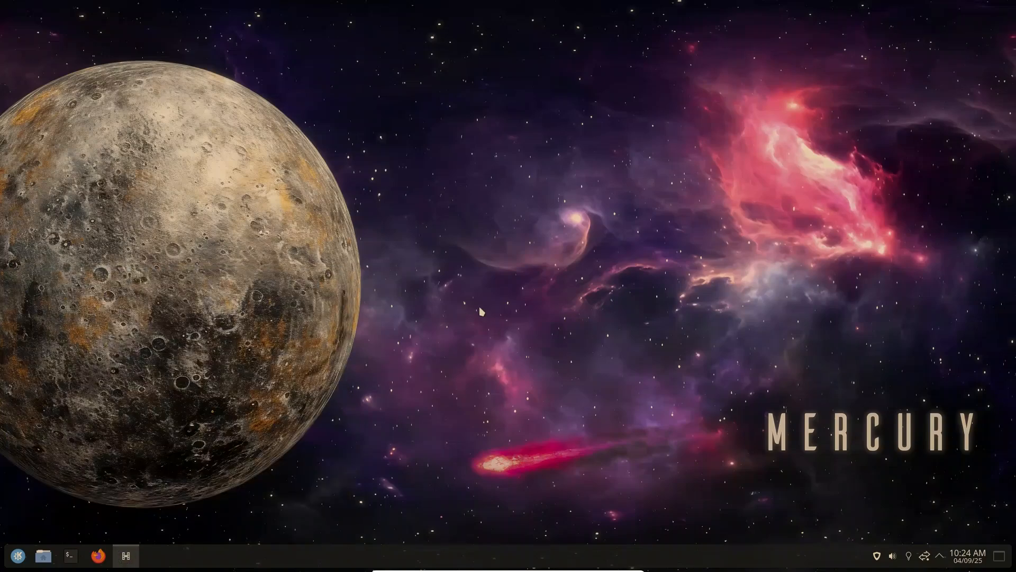
{"action": "left_click", "coordinate": [765, 113]}
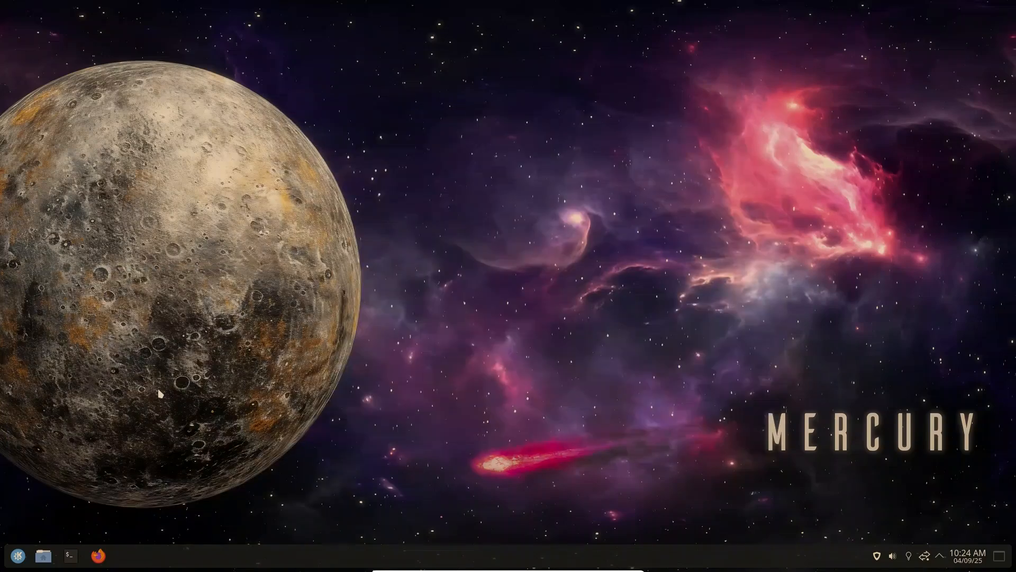
Log in on the Maldives login screen with the account password, keeping the Plasma (Wayland) session
{"action": "key", "text": "super"}
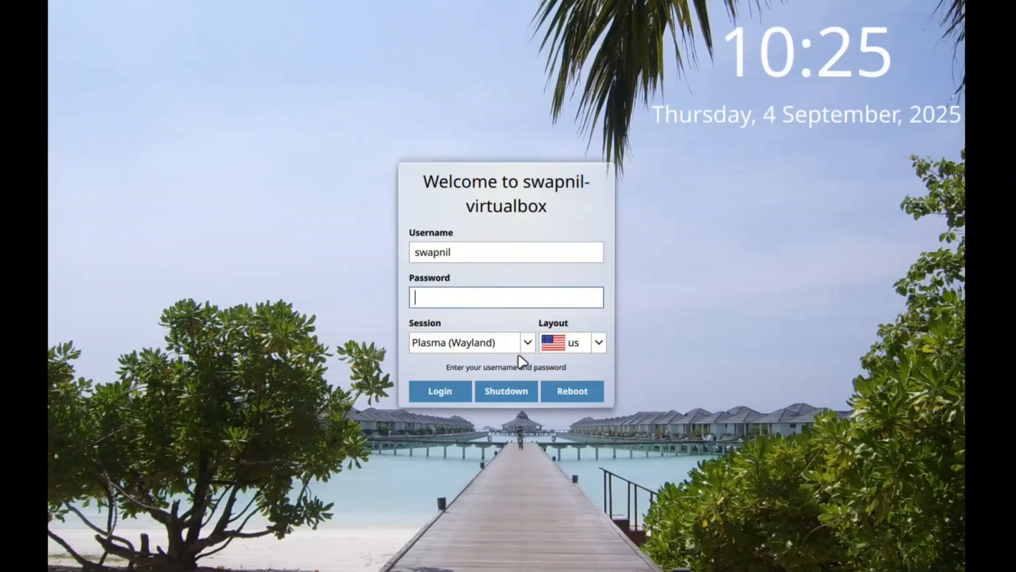
{"action": "left_click", "coordinate": [469, 297]}
{"action": "type", "text": "********"}
{"action": "left_click", "coordinate": [528, 343]}
{"action": "left_click", "coordinate": [522, 363]}
{"action": "left_click", "coordinate": [454, 389]}
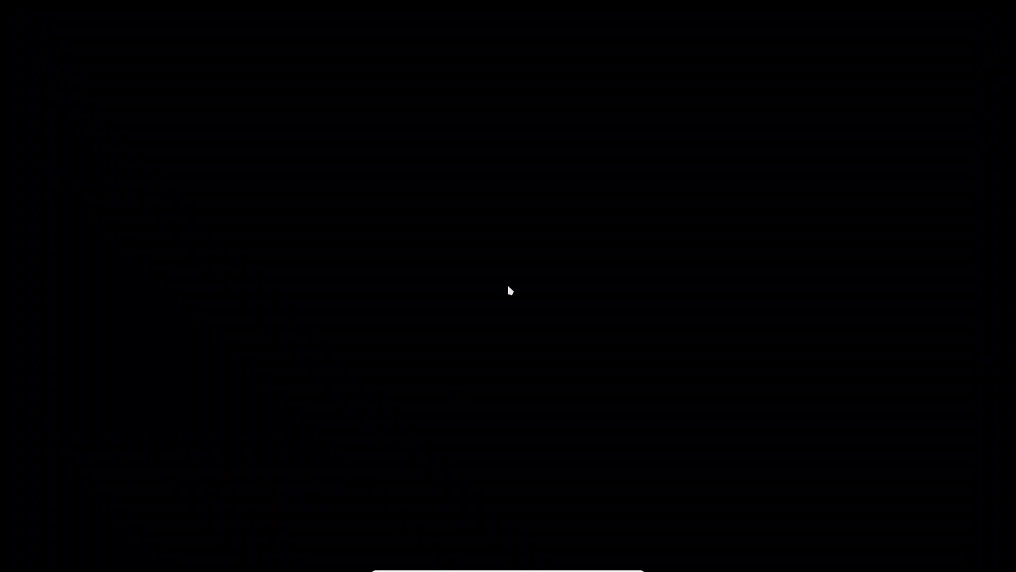